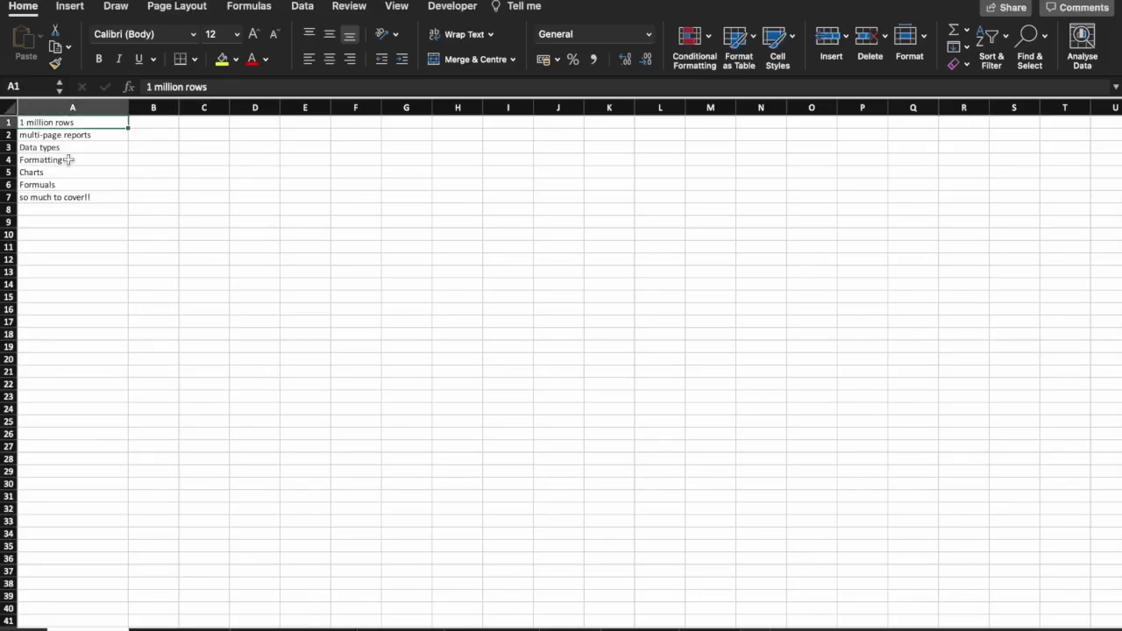
Narrow column D by dragging its border inward.
left_click(68, 146)
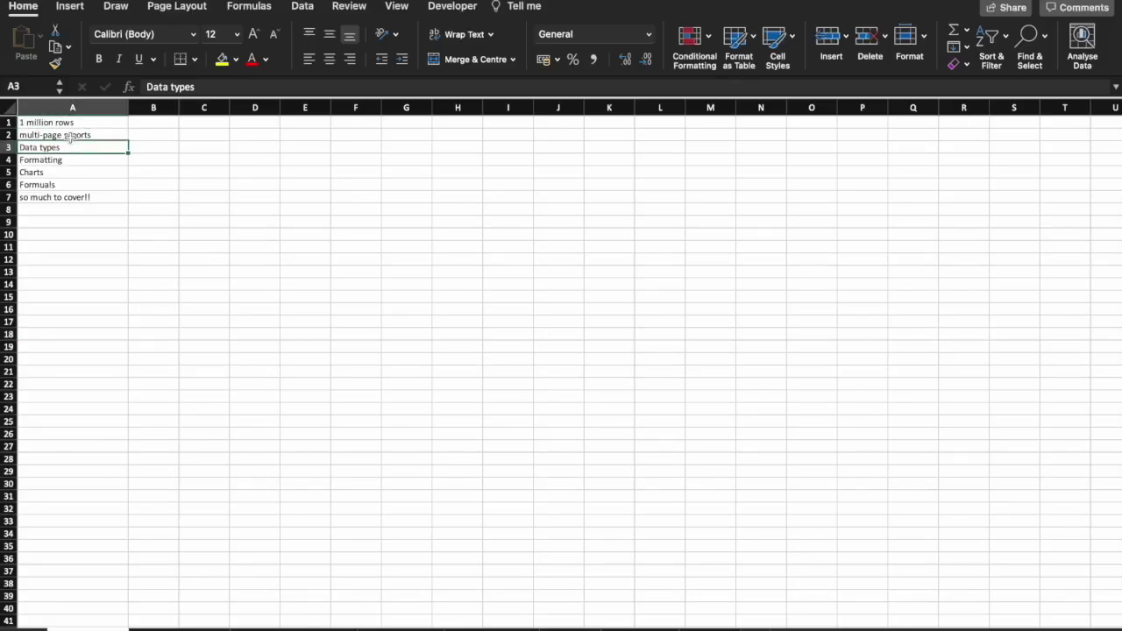
left_click(69, 137)
left_click(70, 147)
left_click(220, 184)
left_click(246, 185)
left_click(254, 200)
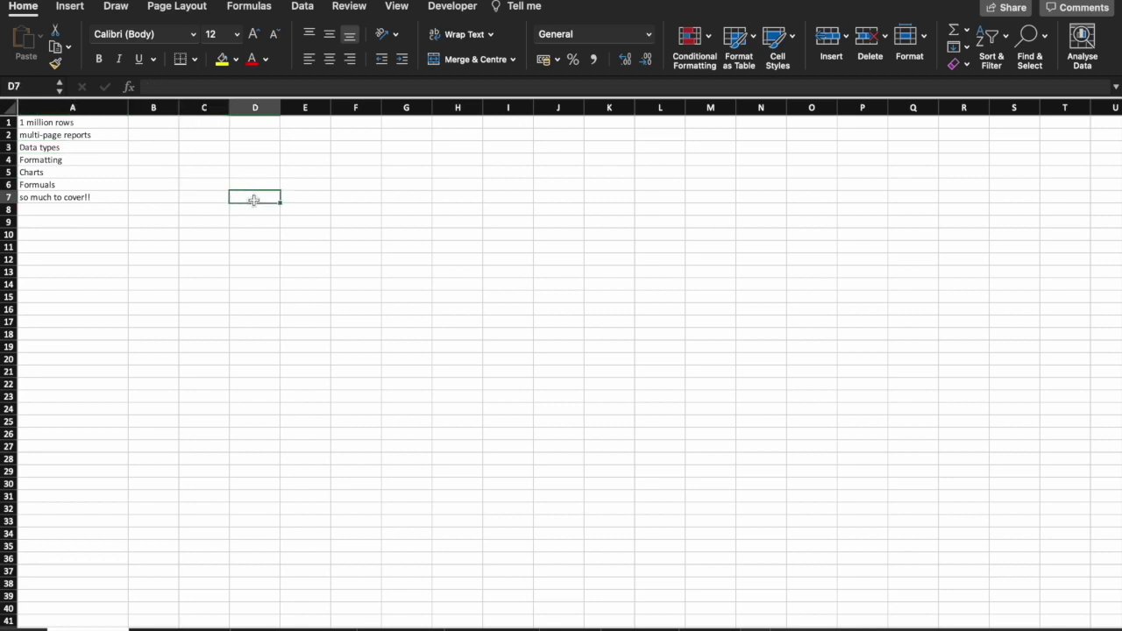
left_click(294, 208)
left_click_drag(280, 108, 248, 108)
left_click_drag(12, 204, 11, 230)
left_click(132, 365)
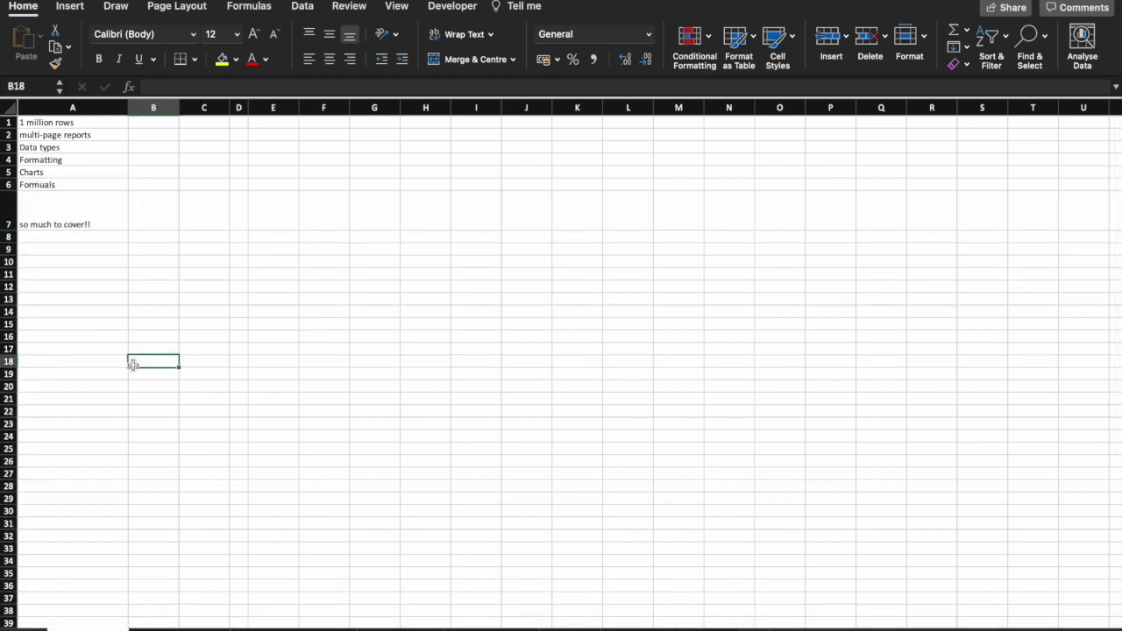
With the whole sheet selected, autofit column A to its text and row 7 to normal height.
left_click(10, 108)
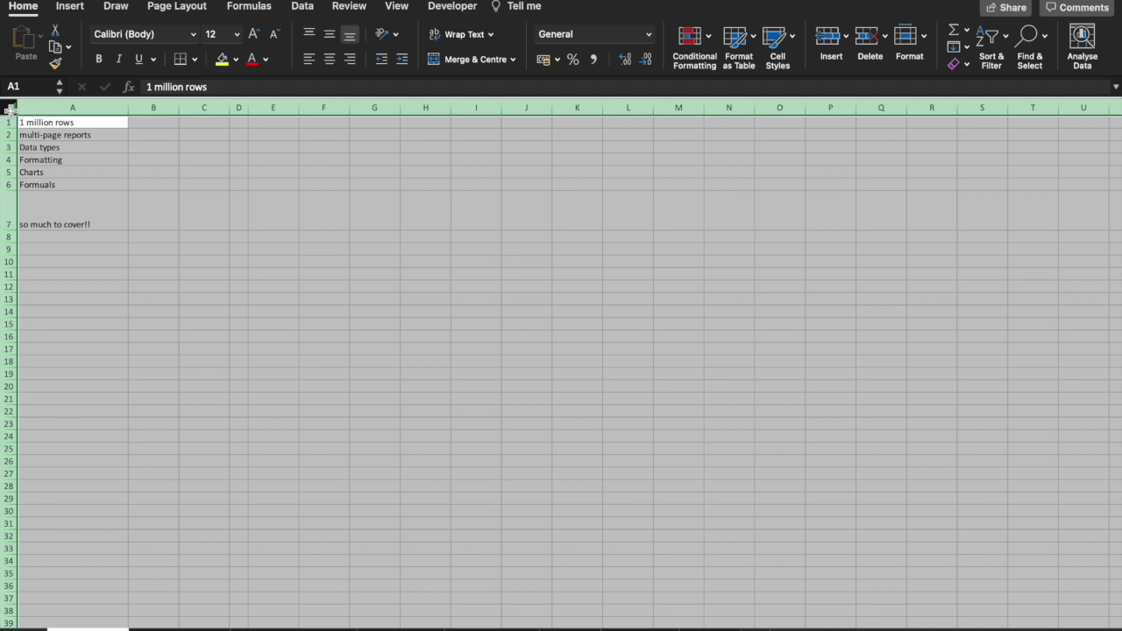
double_click(299, 106)
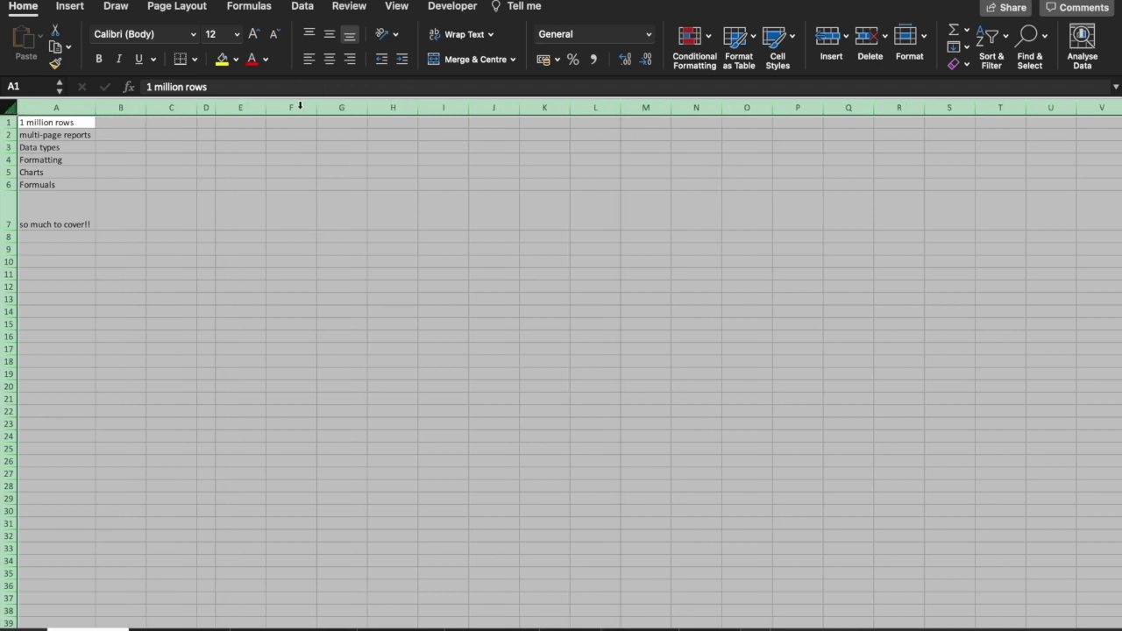
double_click(10, 190)
Type test entries 'hdfjsdfhkdjs' in F11 and 12 in F13, then delete them.
left_click(292, 248)
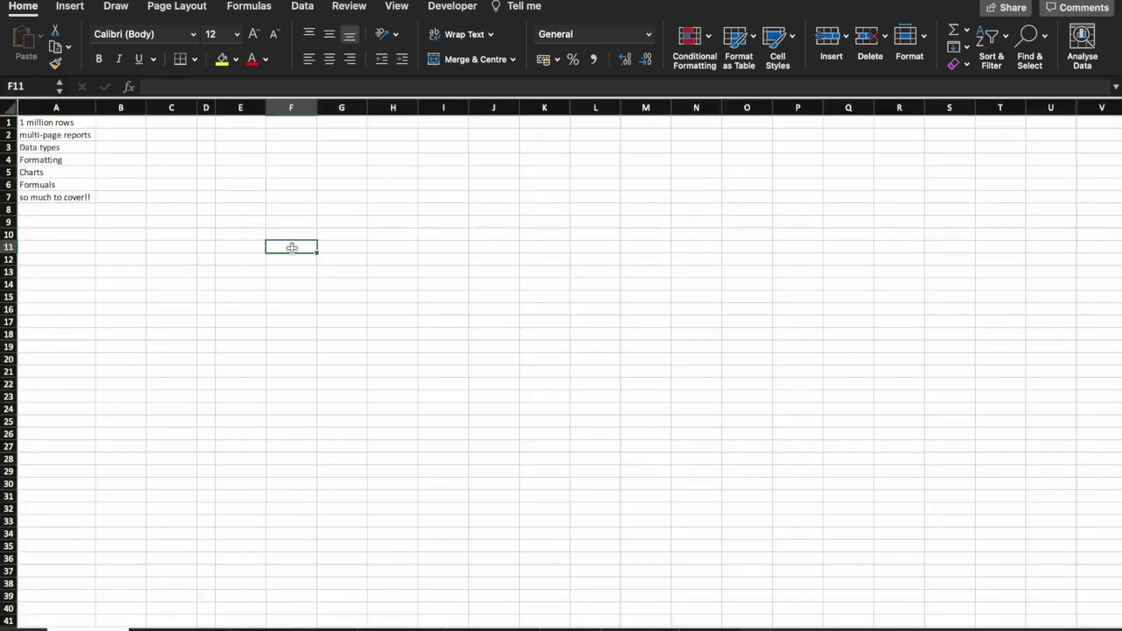
type("hdfjsdfhkdjs")
left_click(292, 272)
type("12")
left_click(388, 273)
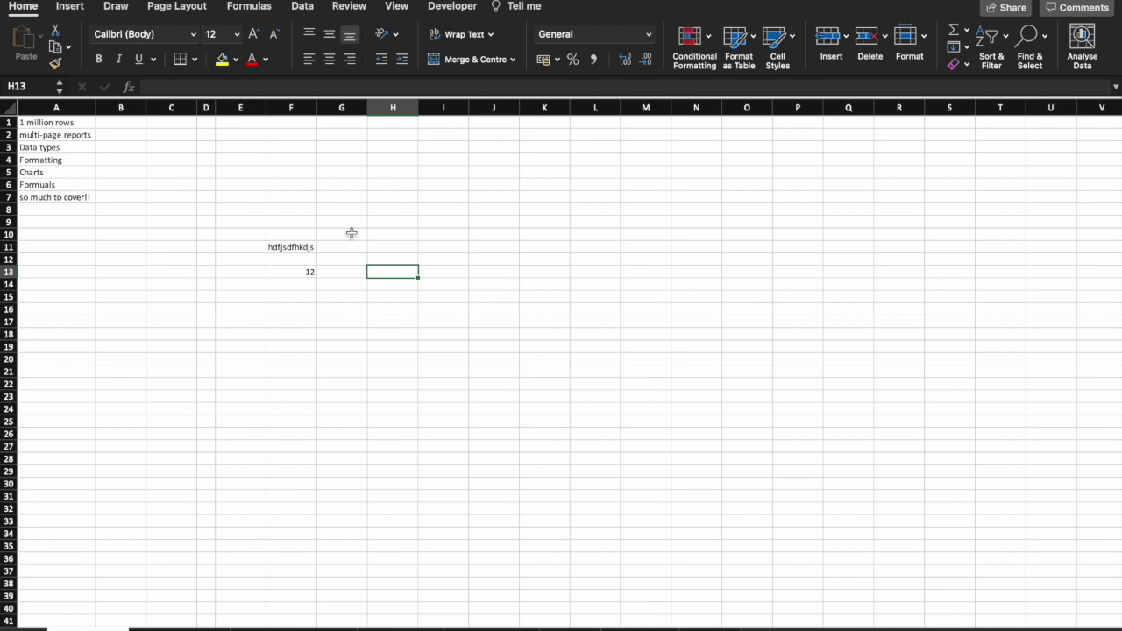
left_click_drag(349, 232, 275, 287)
key("Delete")
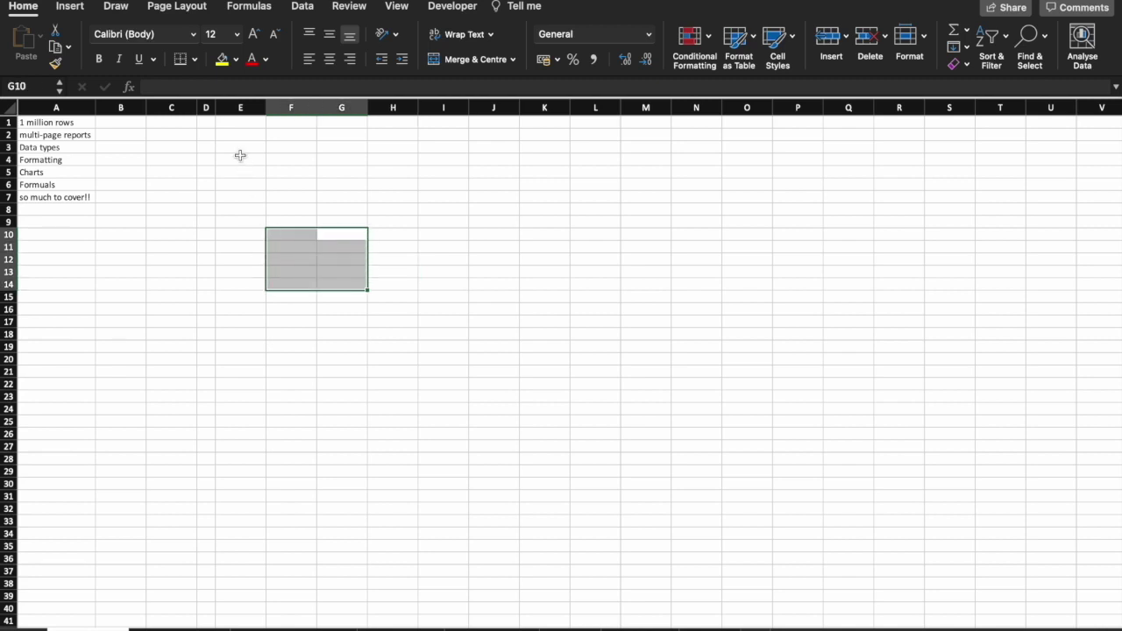
Enter 'hello' in cell C3.
left_click(191, 90)
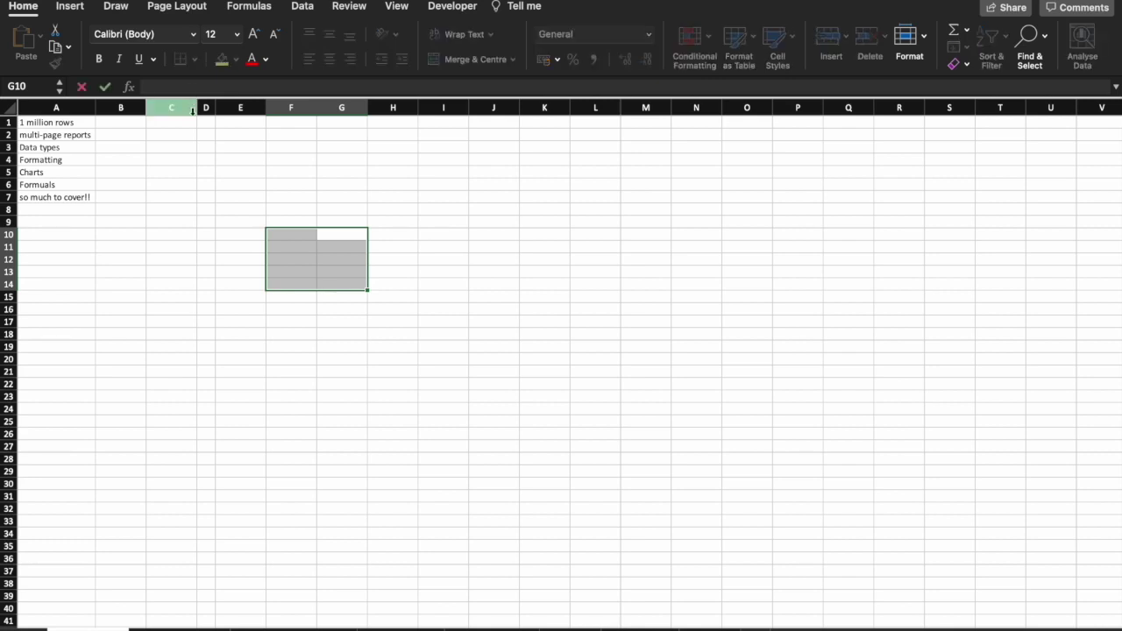
left_click(186, 147)
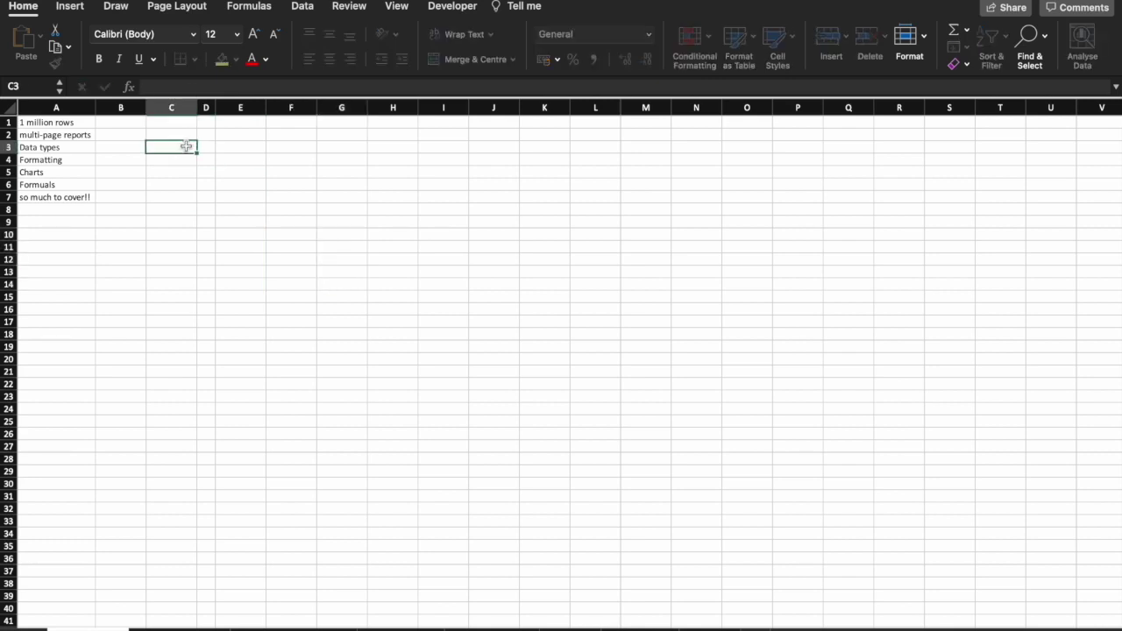
left_click(184, 86)
type("hello")
key("Return")
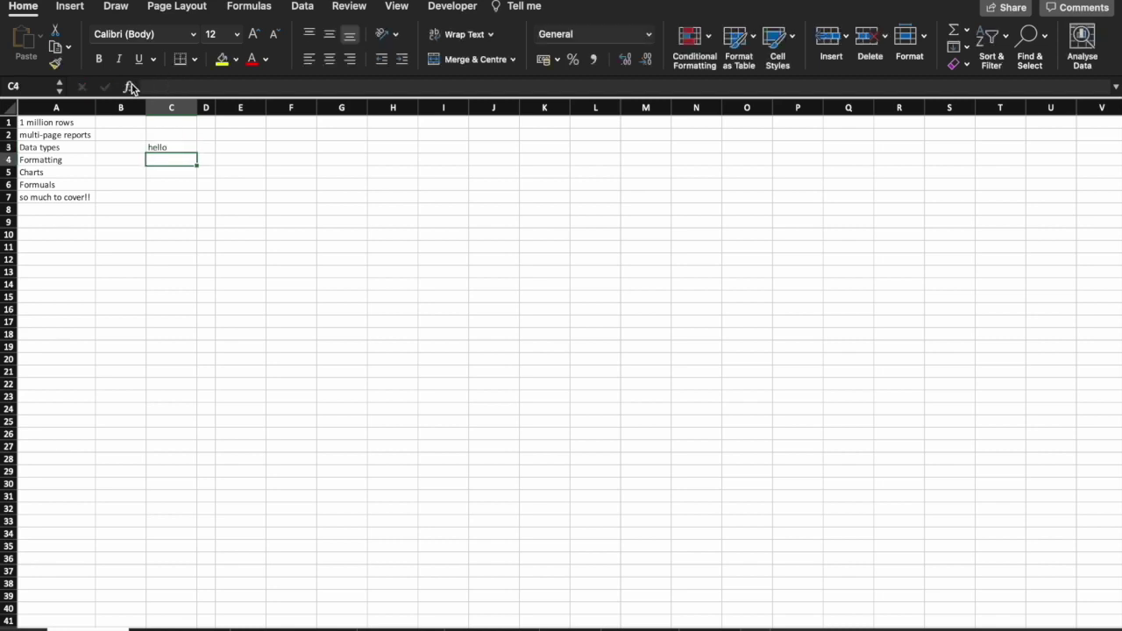
Open the Formula Builder, cancel the formula, and undo the hello entry in C3.
left_click(130, 87)
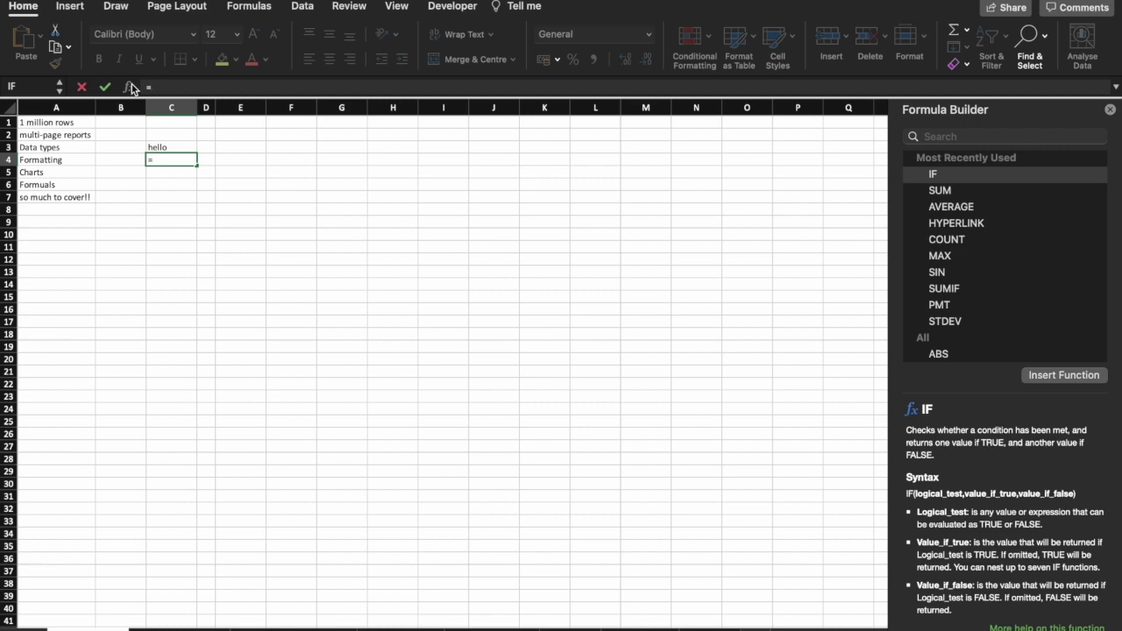
key("Escape")
key("super+z")
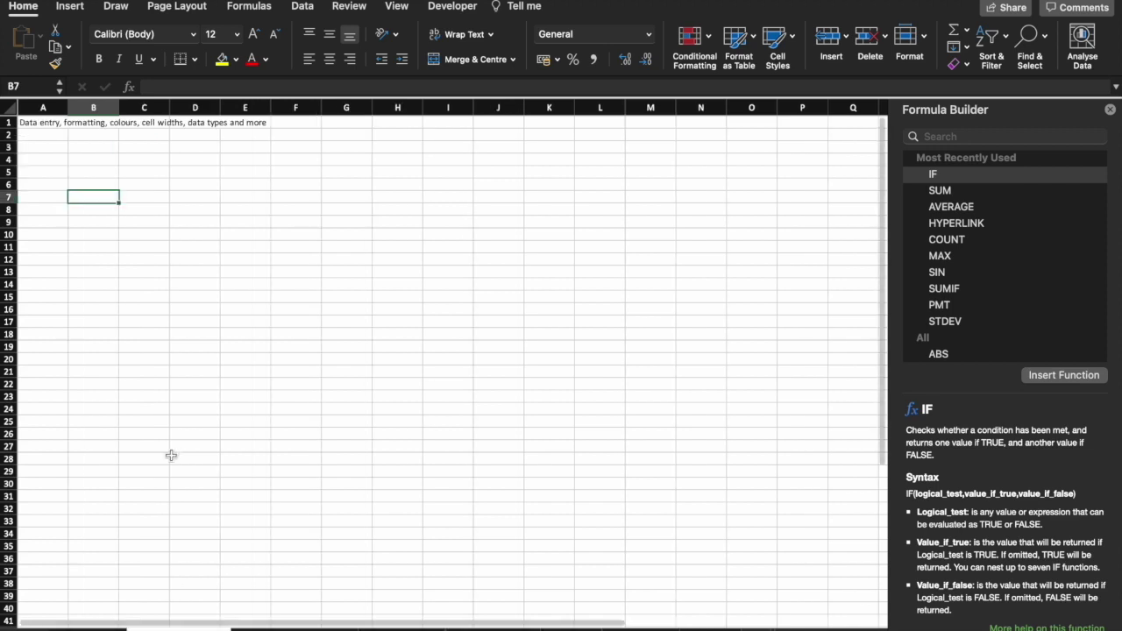
Enter 12 in cells B4 and B5.
left_click(84, 159)
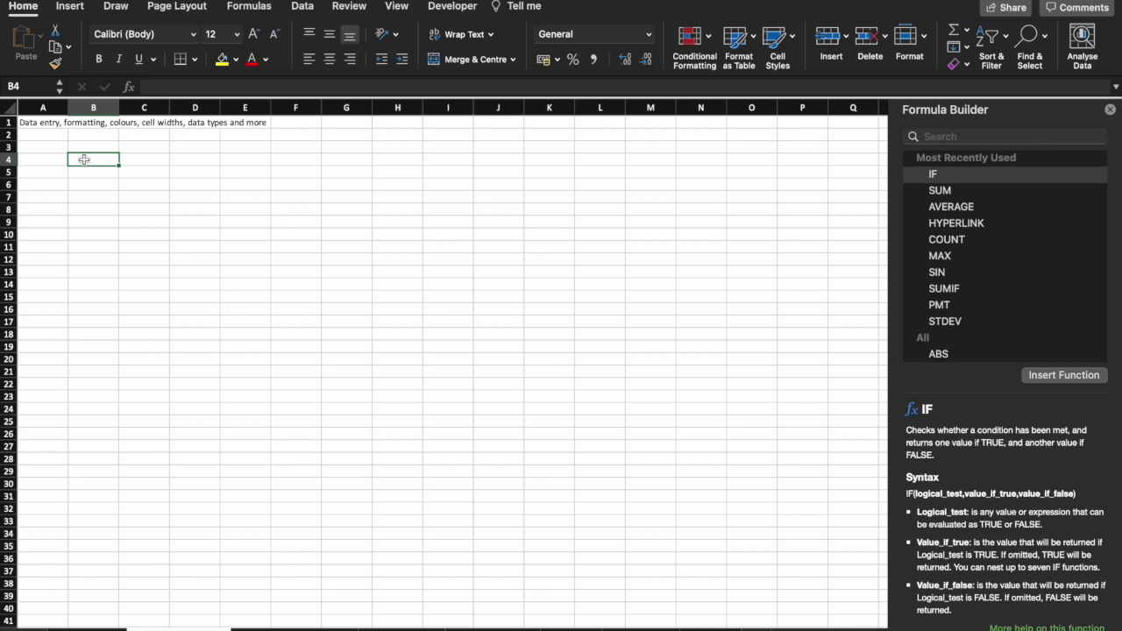
type("12")
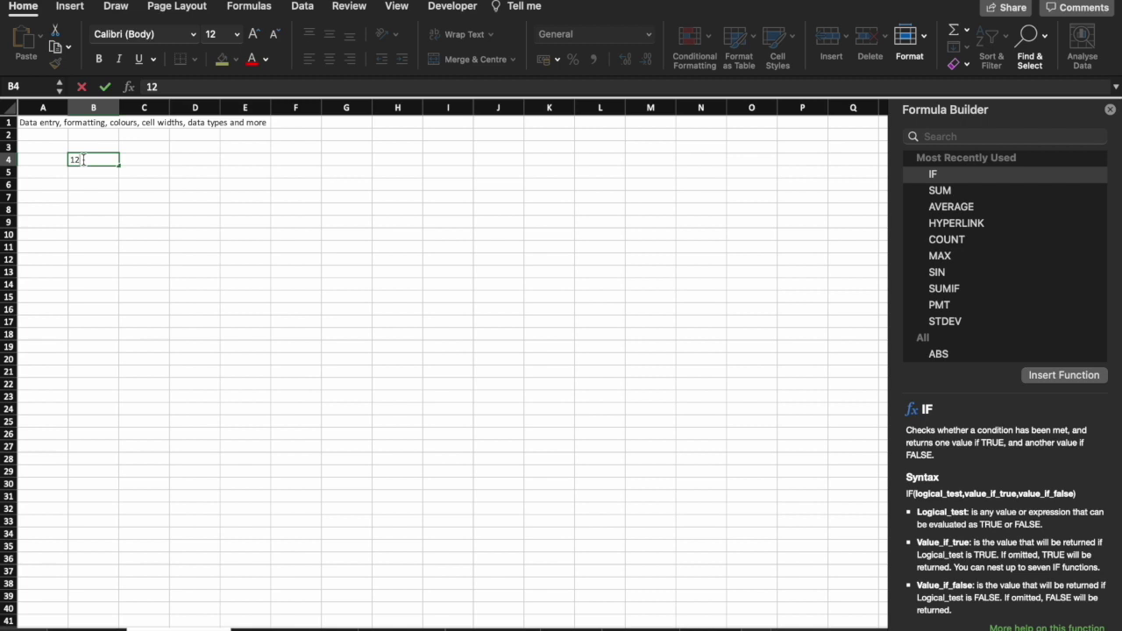
key("Return")
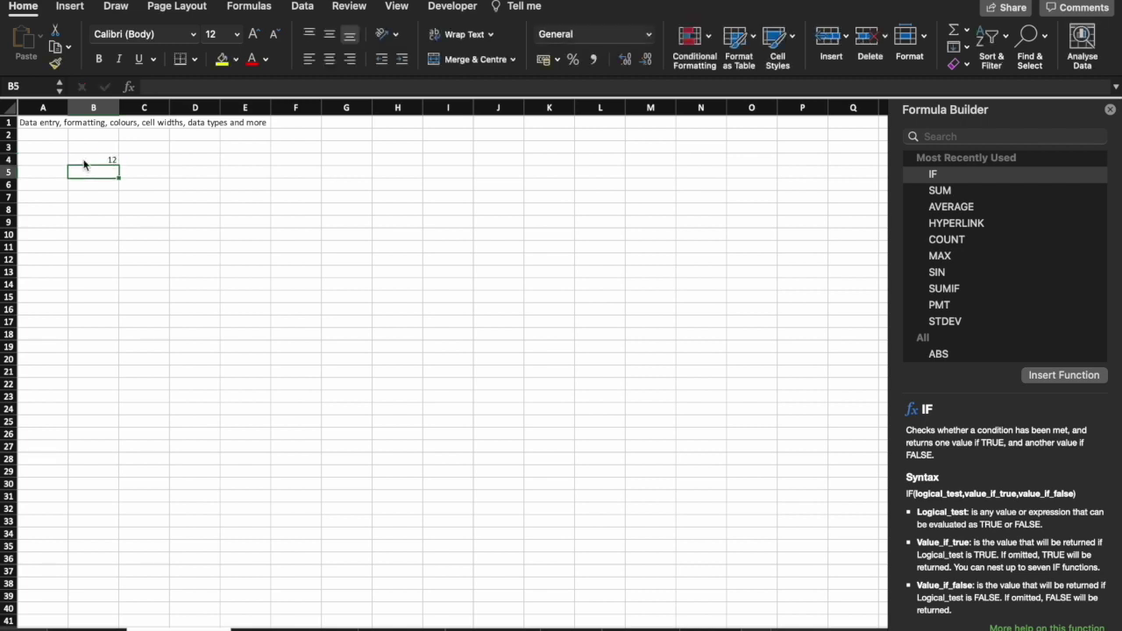
type("12")
key("Return")
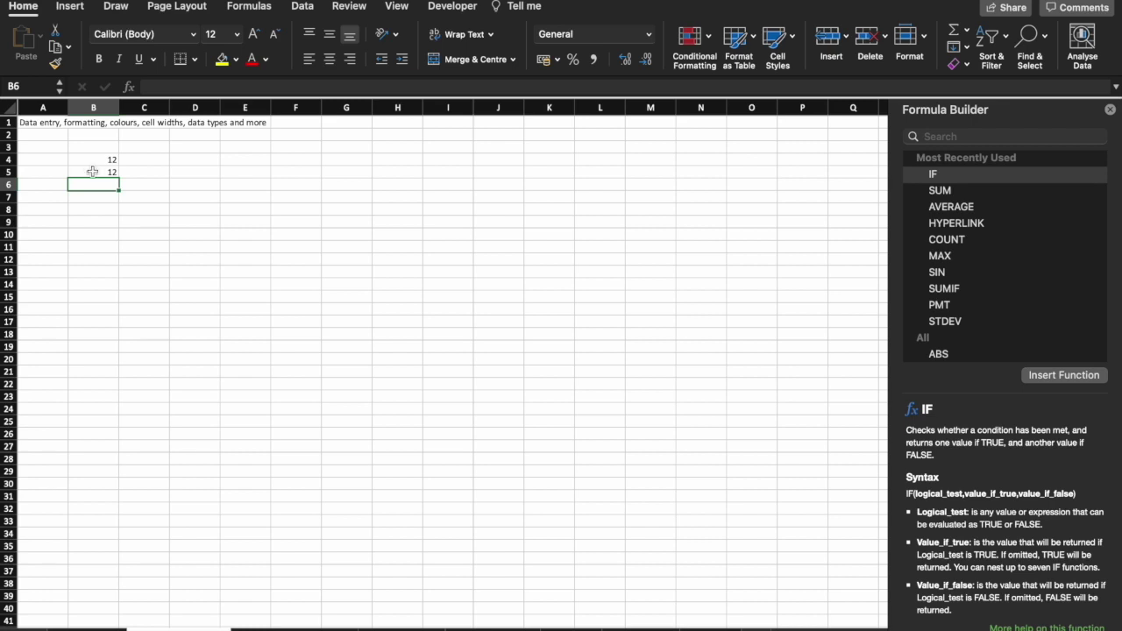
Enter 13 in C4 and 14 in D4 next to the 12 in B4.
left_click(9, 184)
left_click(93, 107)
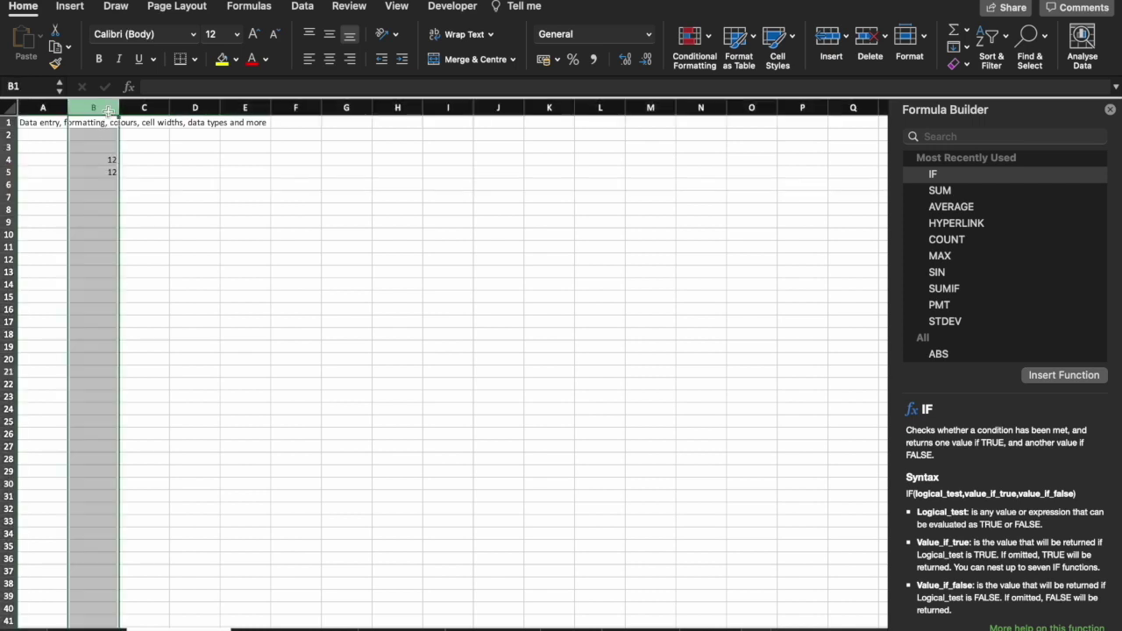
left_click(10, 159)
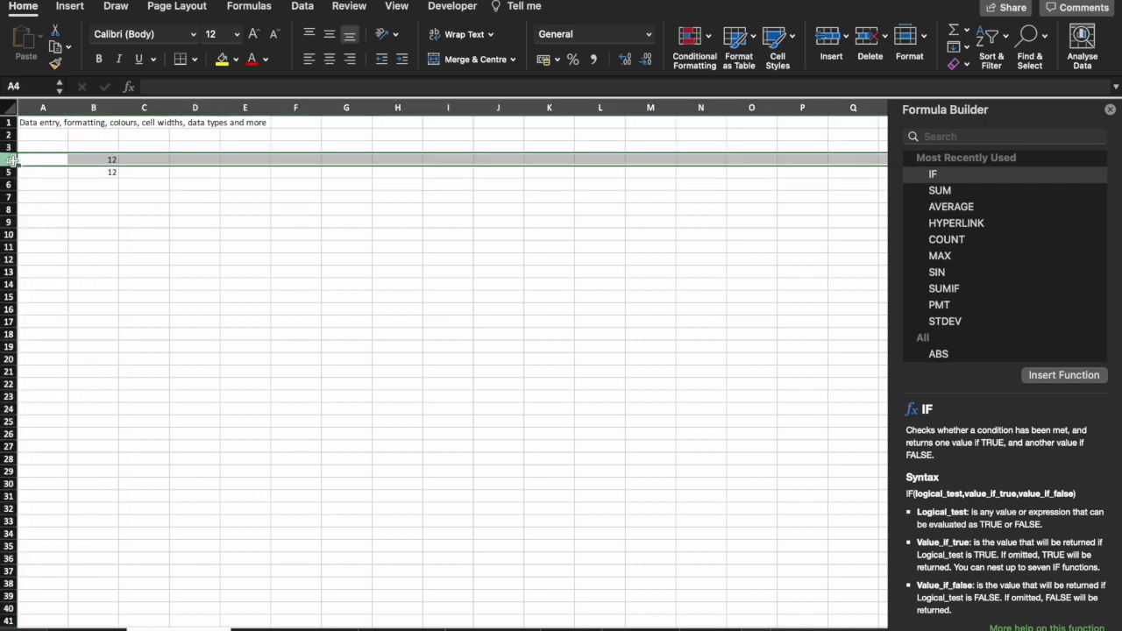
left_click(115, 160)
left_click(145, 159)
type("13")
left_click(188, 158)
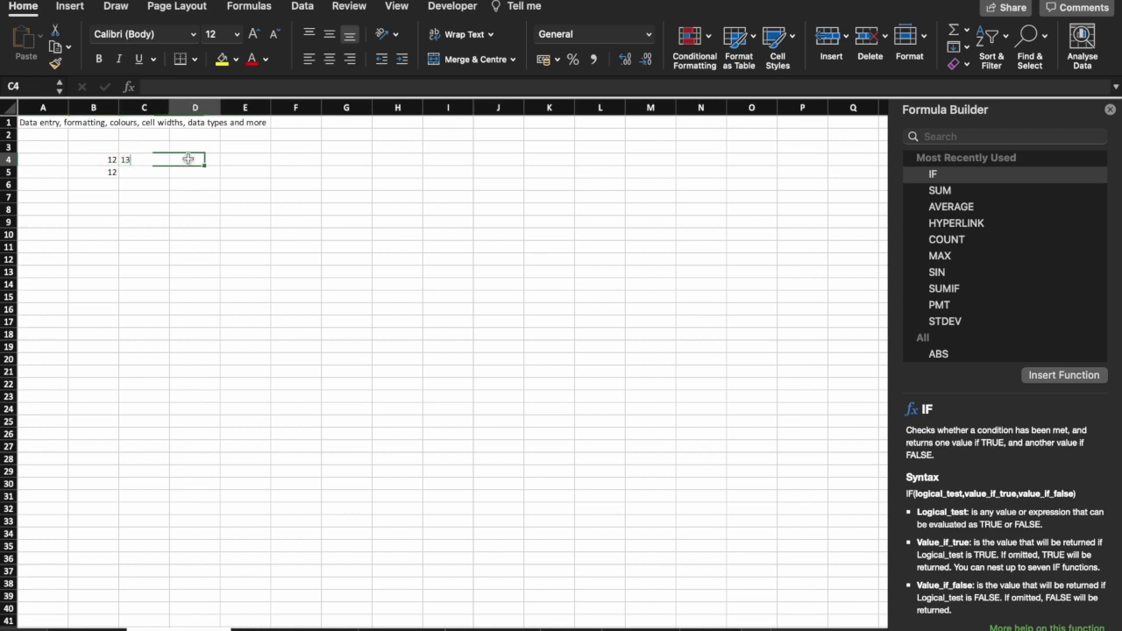
type("14")
Extend the 12, 13, 14 series across row 4 to 20 in J4.
left_click(160, 173)
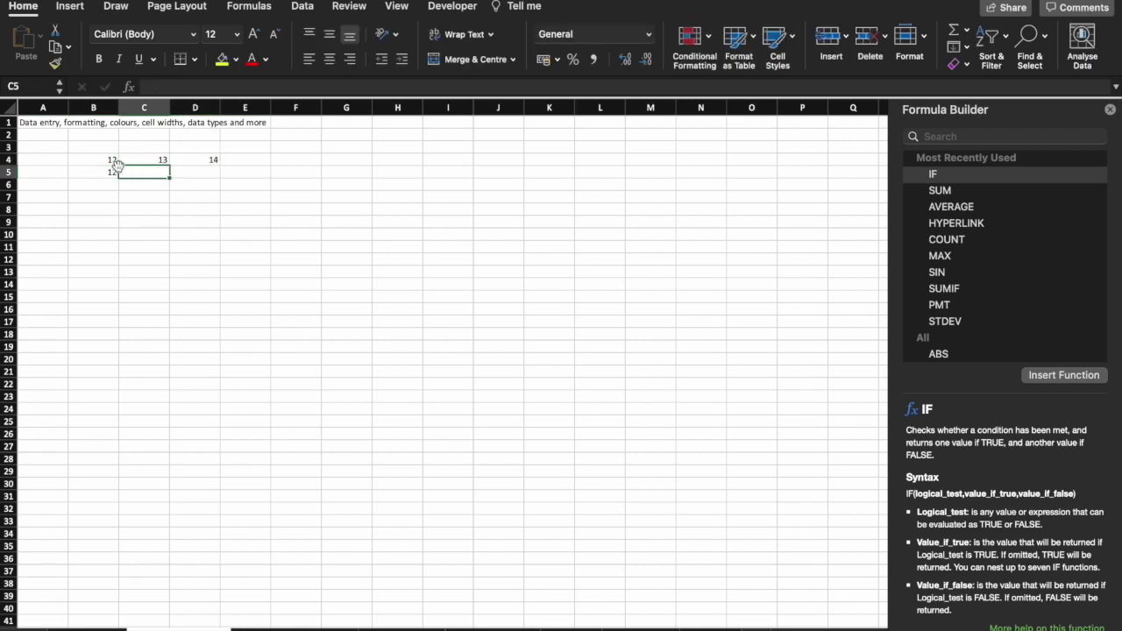
left_click_drag(112, 162, 199, 156)
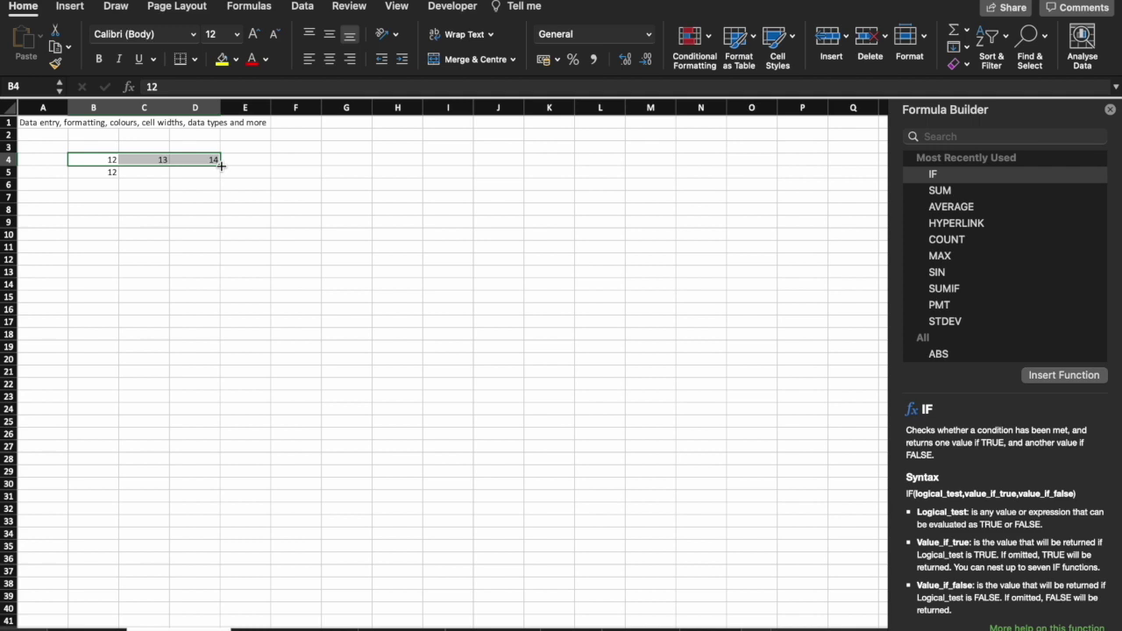
left_click_drag(222, 166, 547, 171)
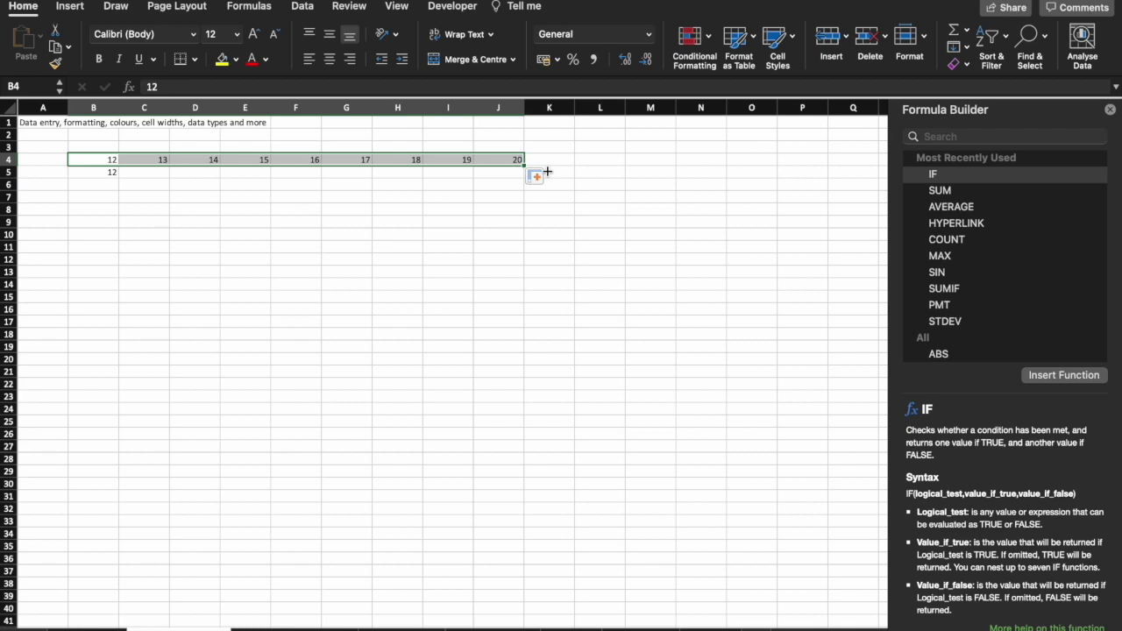
Fill 12 down column B from B5 to row 22.
left_click(102, 177)
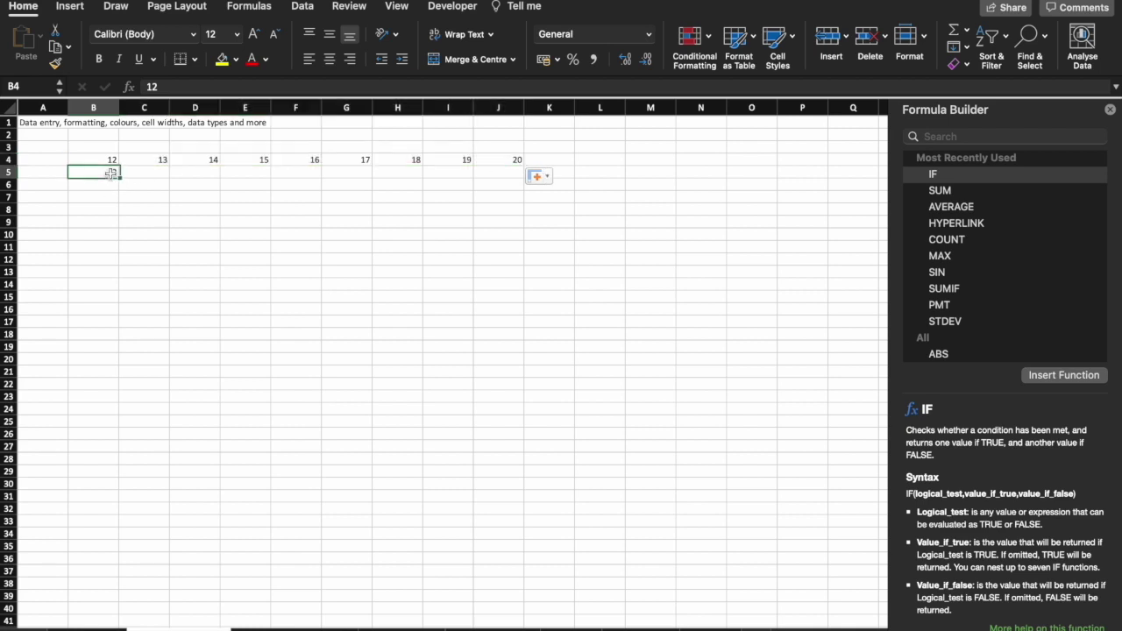
left_click_drag(117, 173, 113, 387)
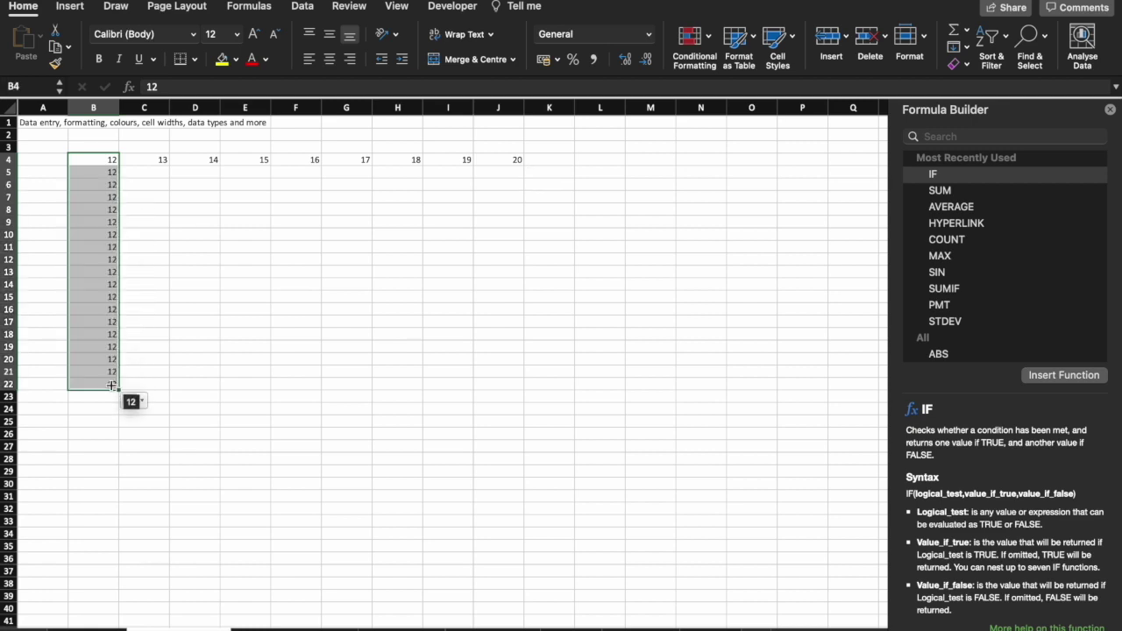
left_click(242, 321)
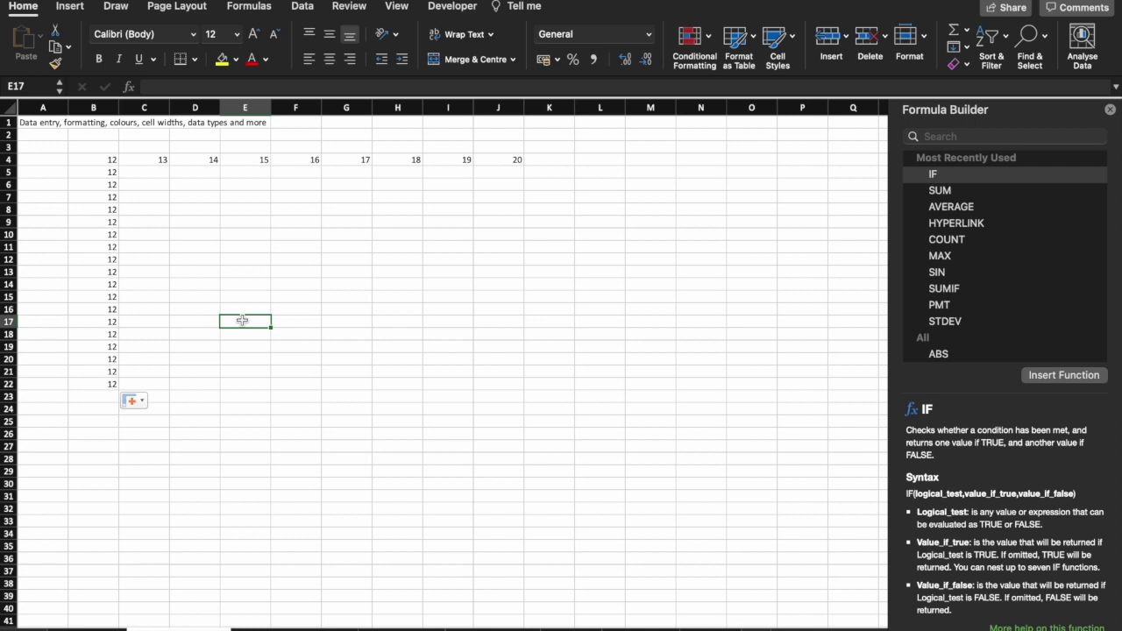
Enter Monday and Tuesday in row 17, autofill the weekdays, then delete them.
type("Monday")
key("Tab")
type("Tuesday")
key("Tab")
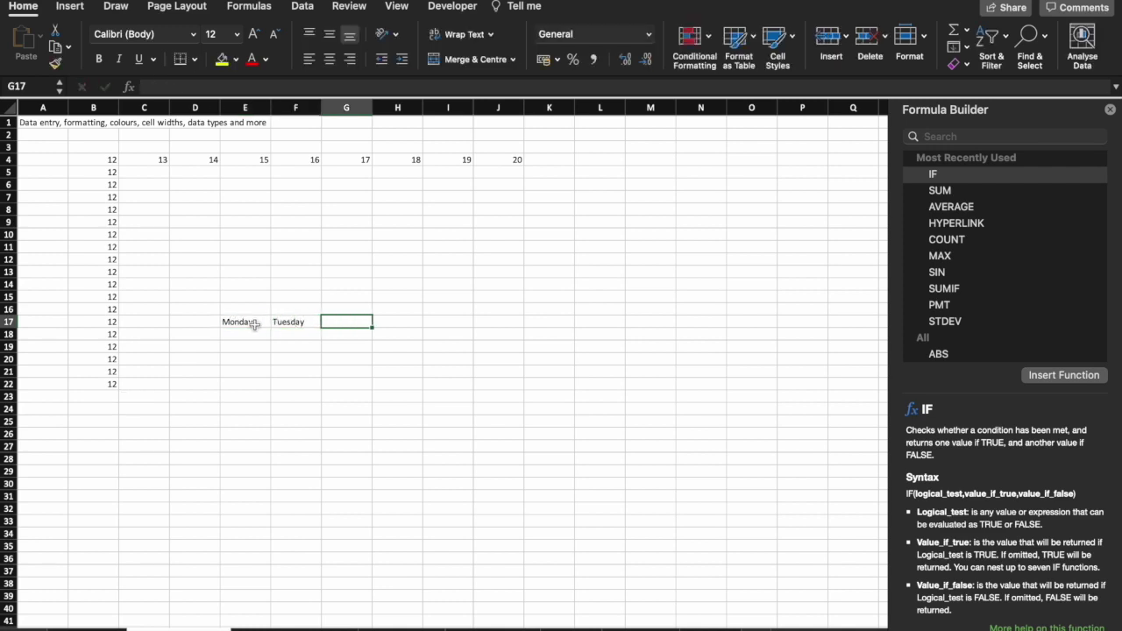
left_click_drag(250, 323, 554, 328)
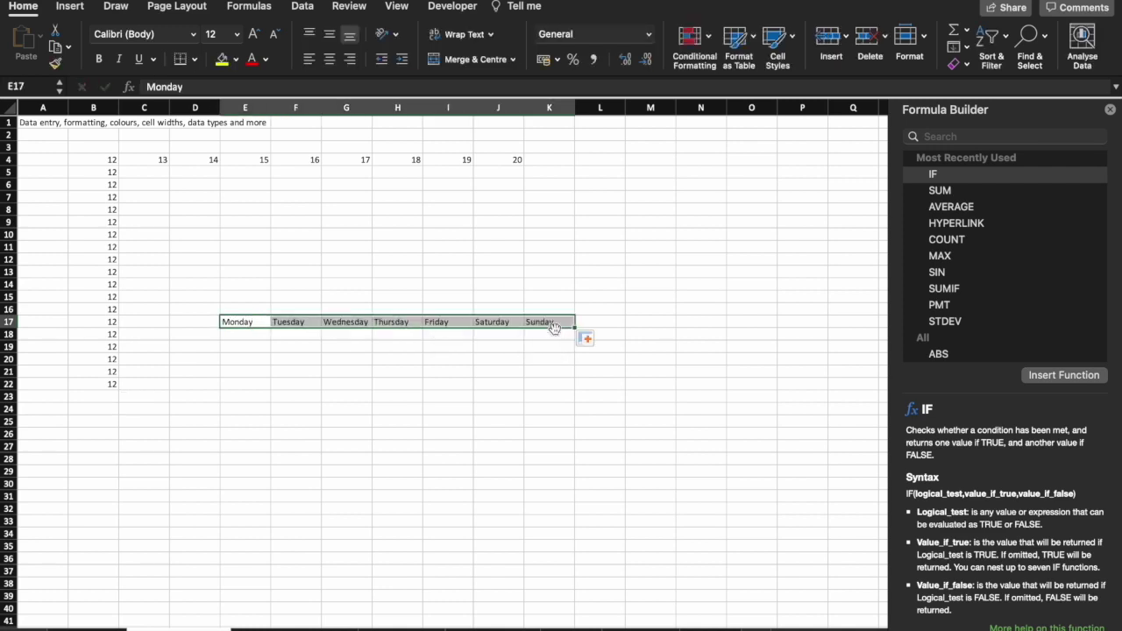
key("Delete")
Enter 13 in C5 and fill 13 down column C to row 22.
left_click(213, 172)
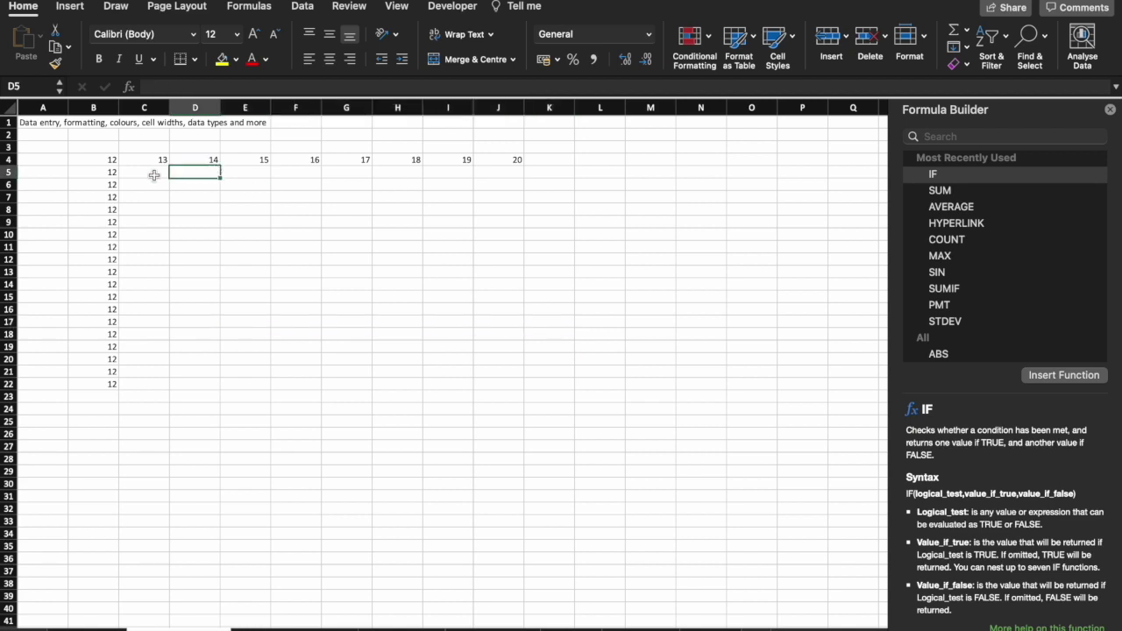
left_click(153, 175)
type("13")
key("Return")
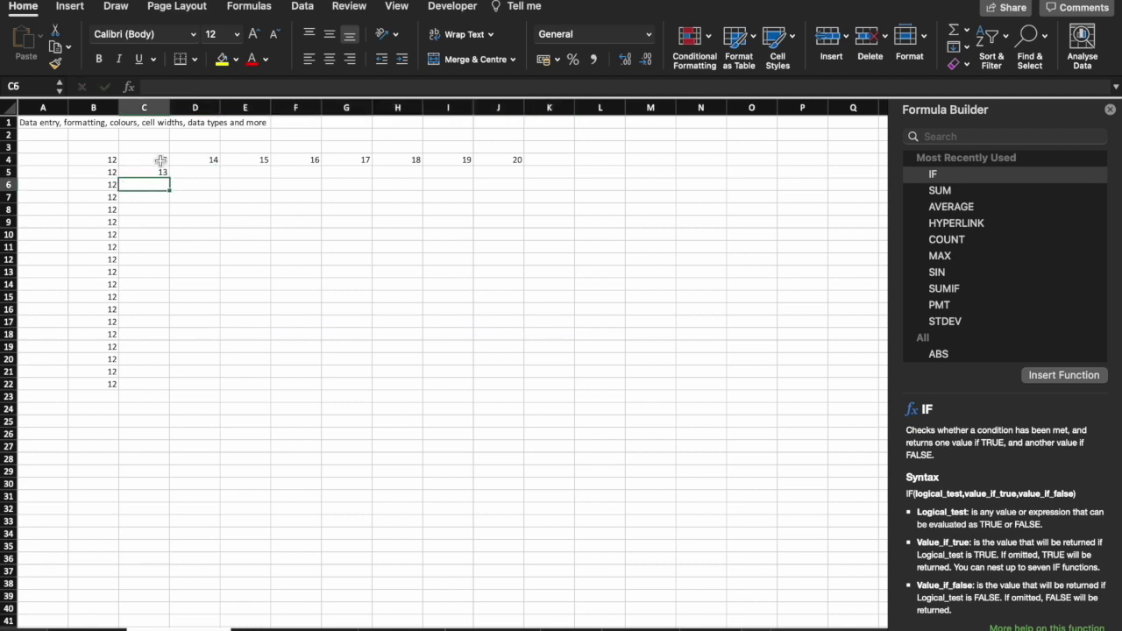
left_click(162, 162)
left_click_drag(162, 162, 163, 172)
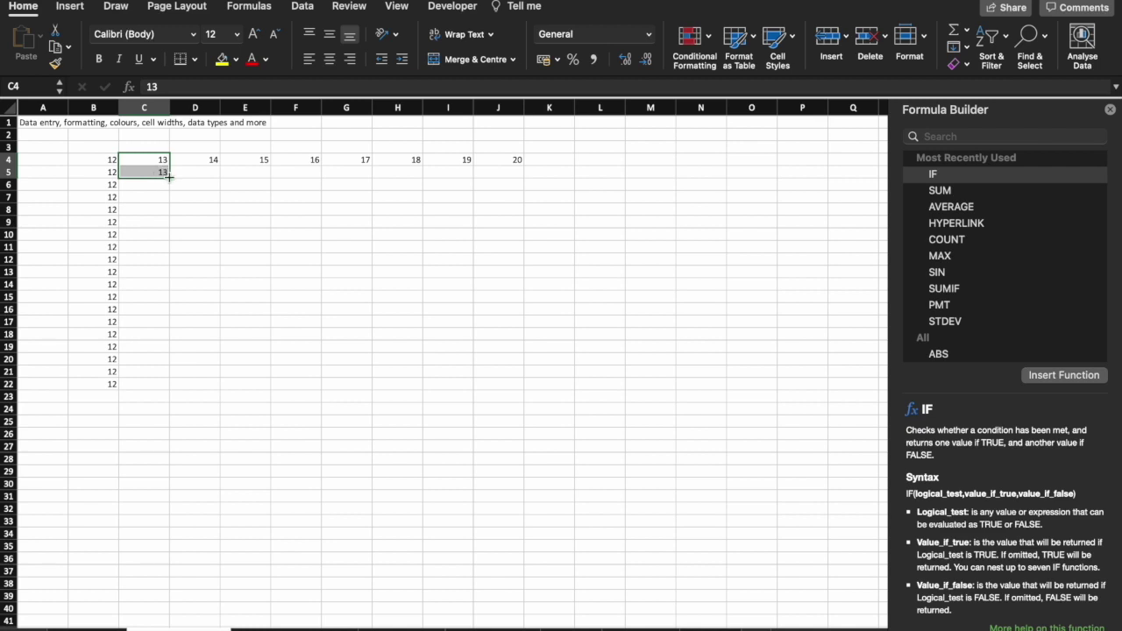
left_click_drag(169, 178, 145, 398)
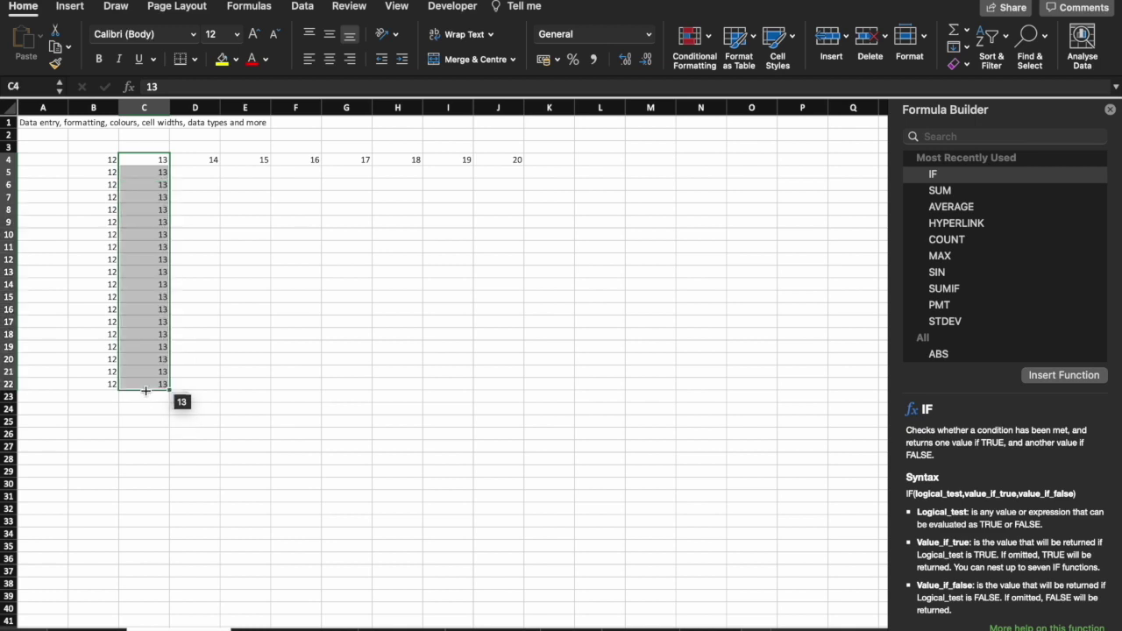
Enter 14 in D5 and D6 and fill 14 down column D to row 22.
left_click(209, 178)
type("14")
key("Return")
type("14")
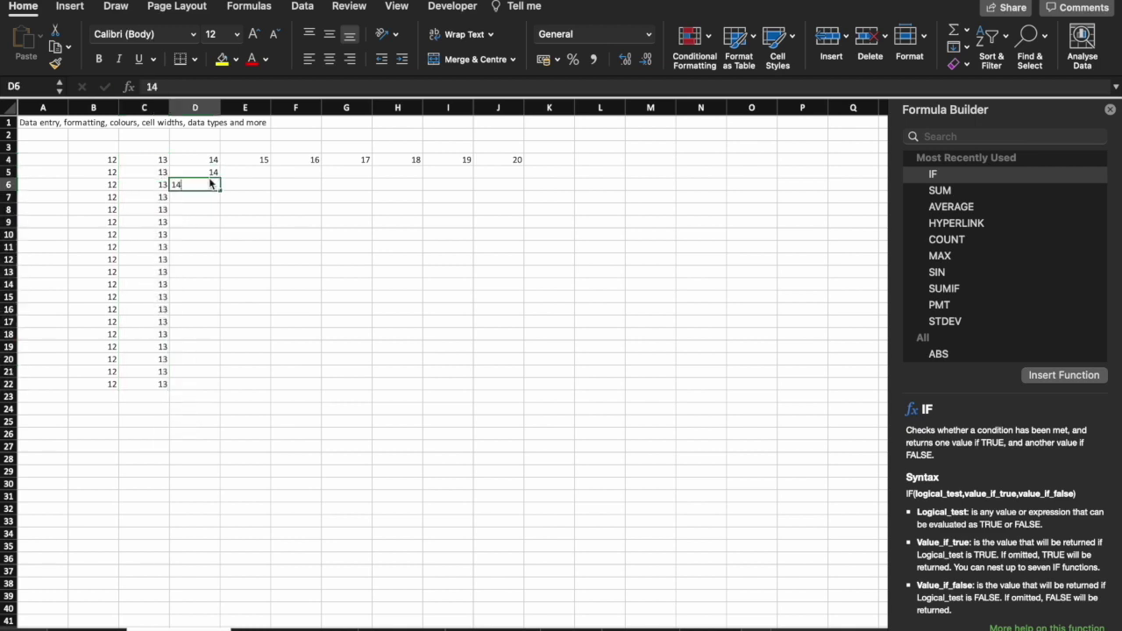
key("Return")
left_click(211, 184)
double_click(221, 189)
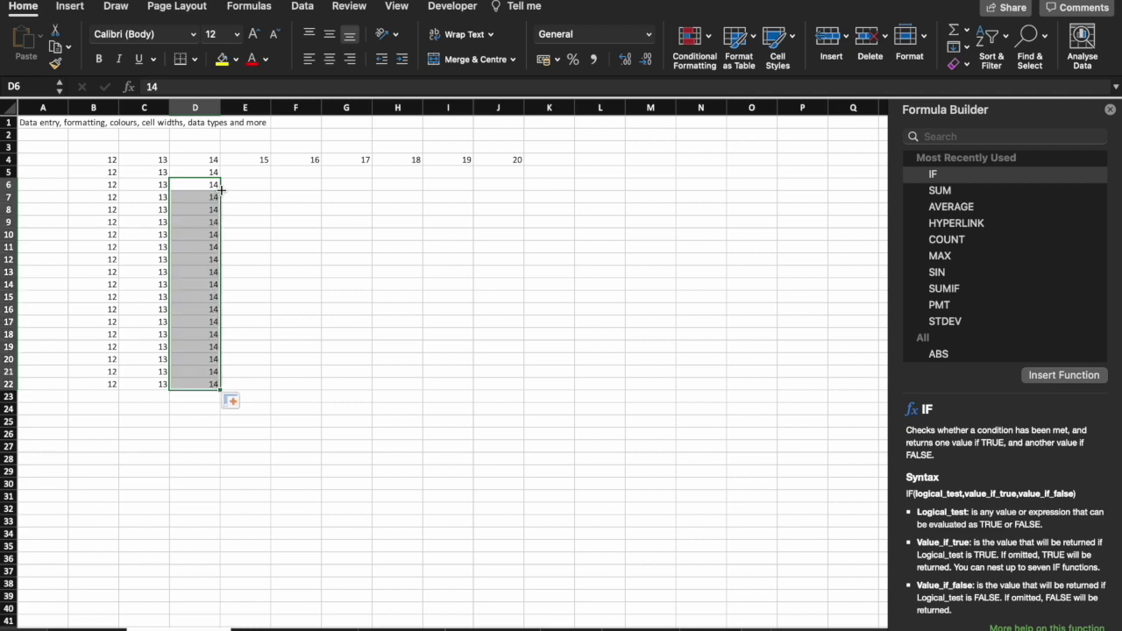
left_click_drag(62, 383, 307, 384)
left_click(363, 337)
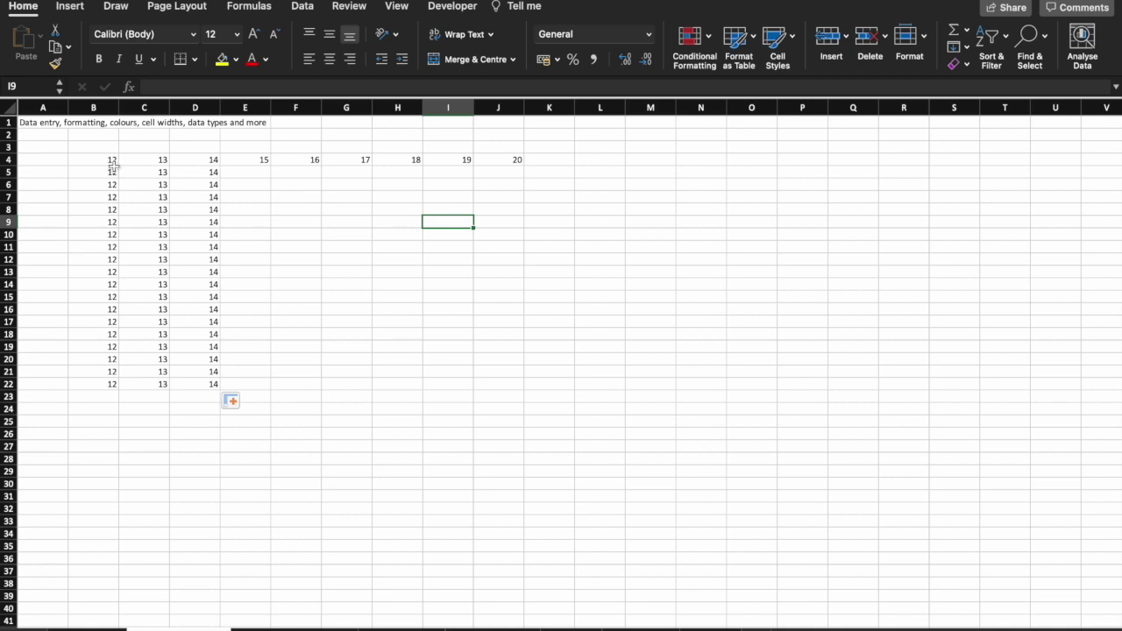
left_click_drag(112, 162, 495, 160)
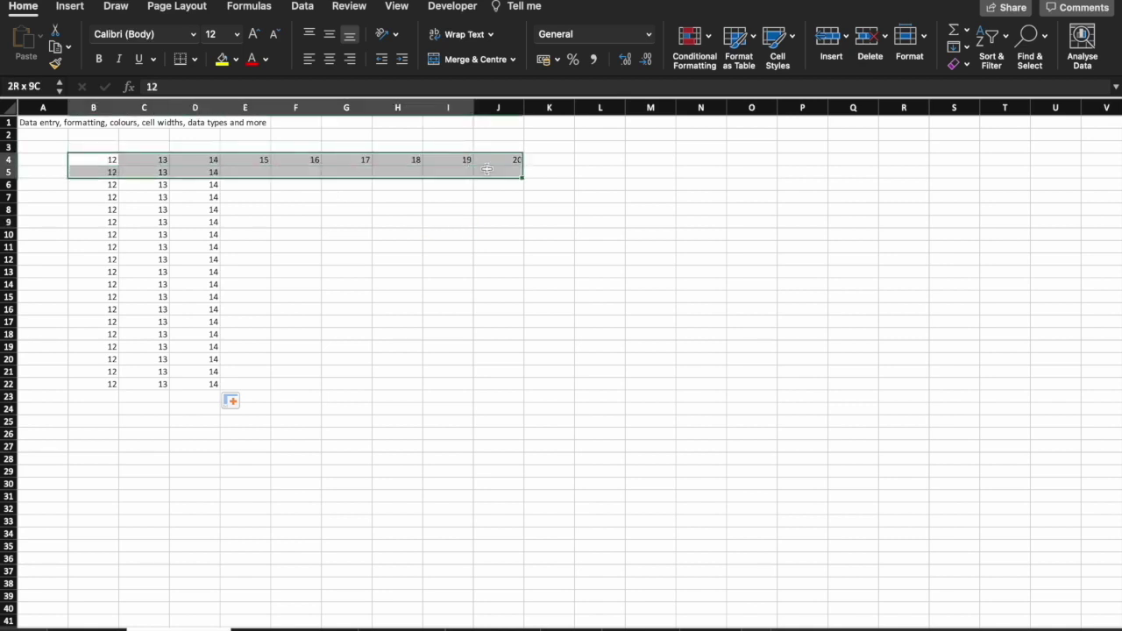
Shade cells B5:B22 light blue.
left_click(236, 58)
left_click(229, 155)
left_click(229, 222)
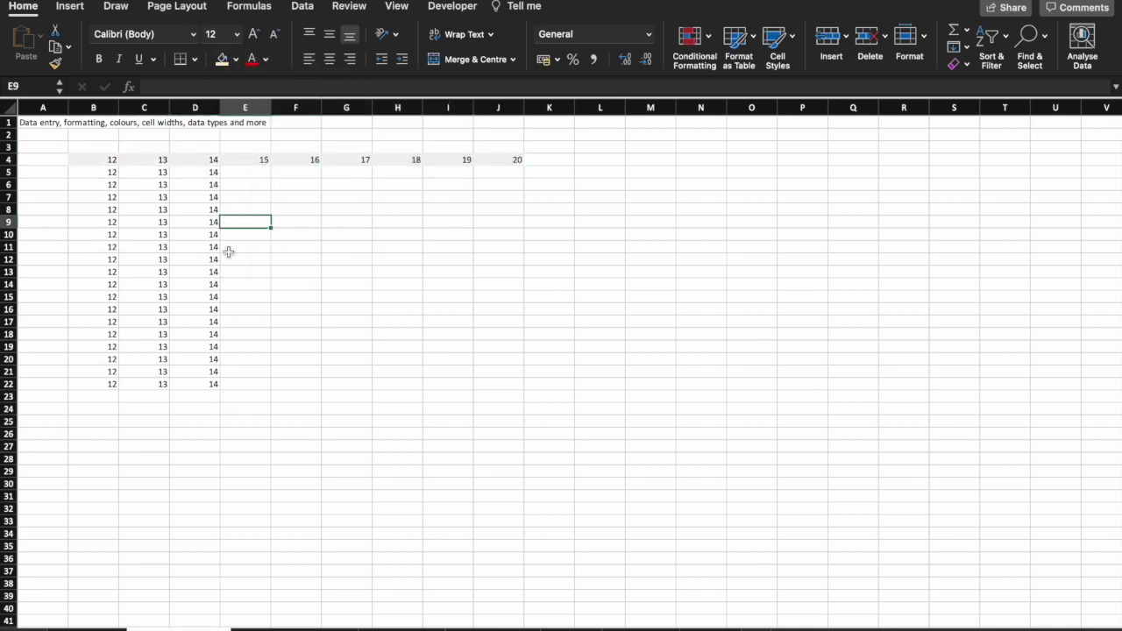
left_click_drag(105, 173, 105, 380)
left_click(236, 59)
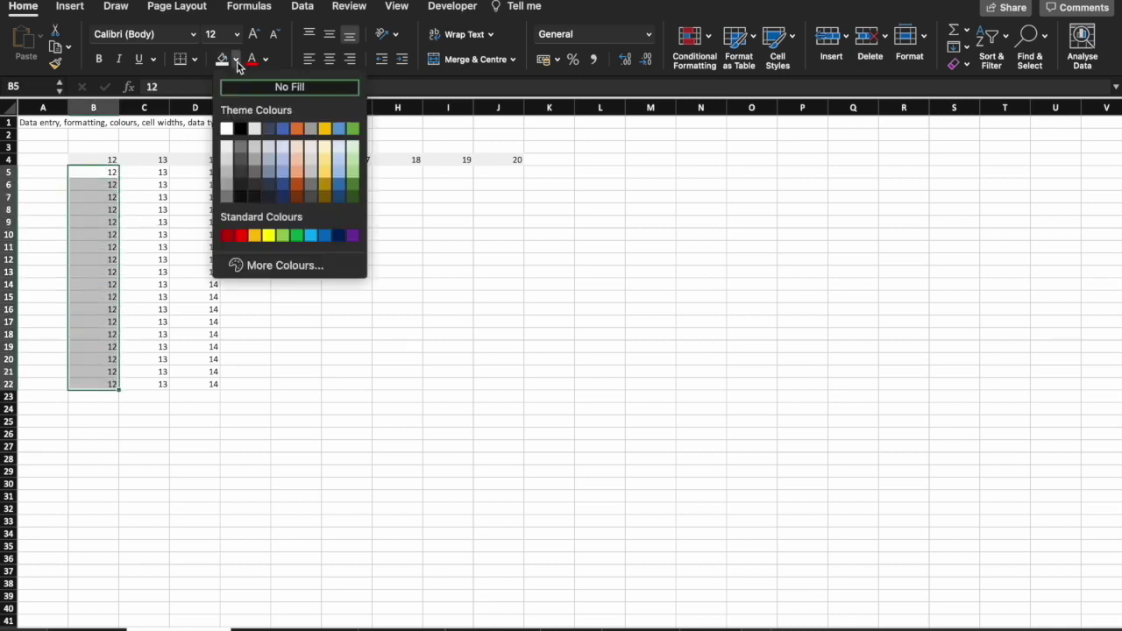
left_click(284, 147)
left_click(286, 248)
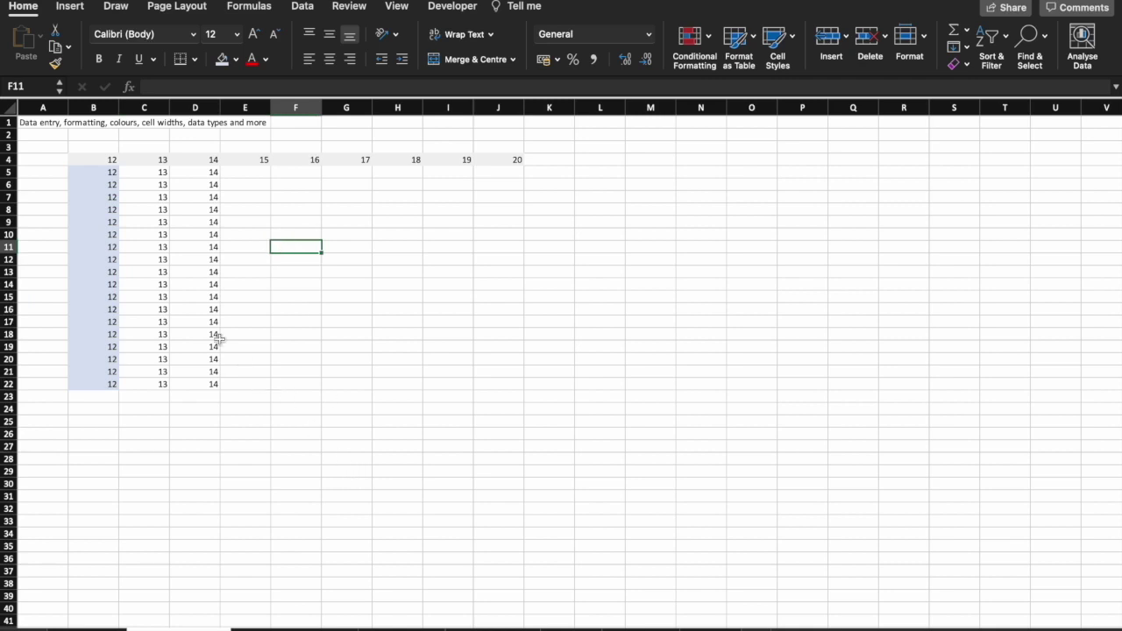
Fill the entire sheet with light grey.
left_click(10, 108)
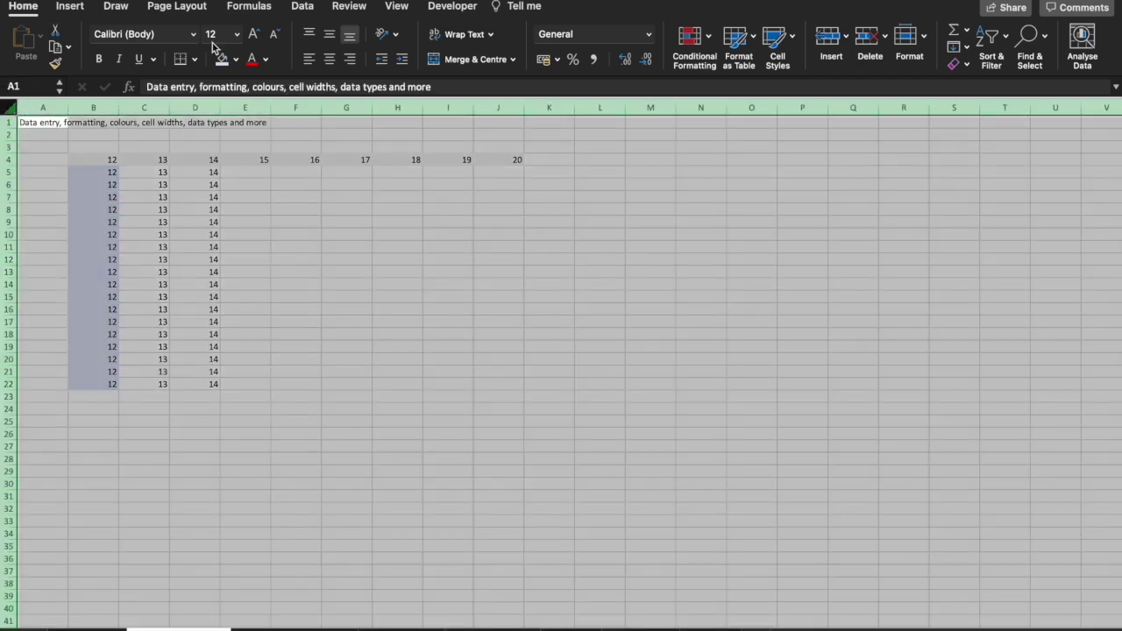
left_click(234, 60)
left_click(224, 151)
left_click(223, 184)
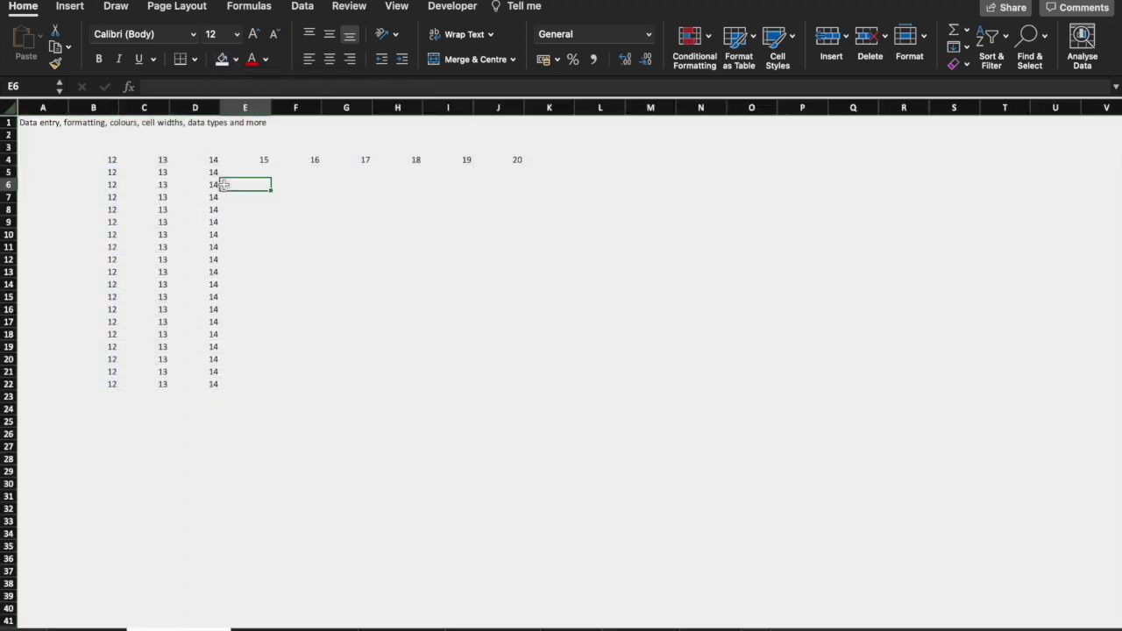
Fill rows 1 and 2 with blue.
left_click_drag(9, 124, 11, 134)
left_click(235, 60)
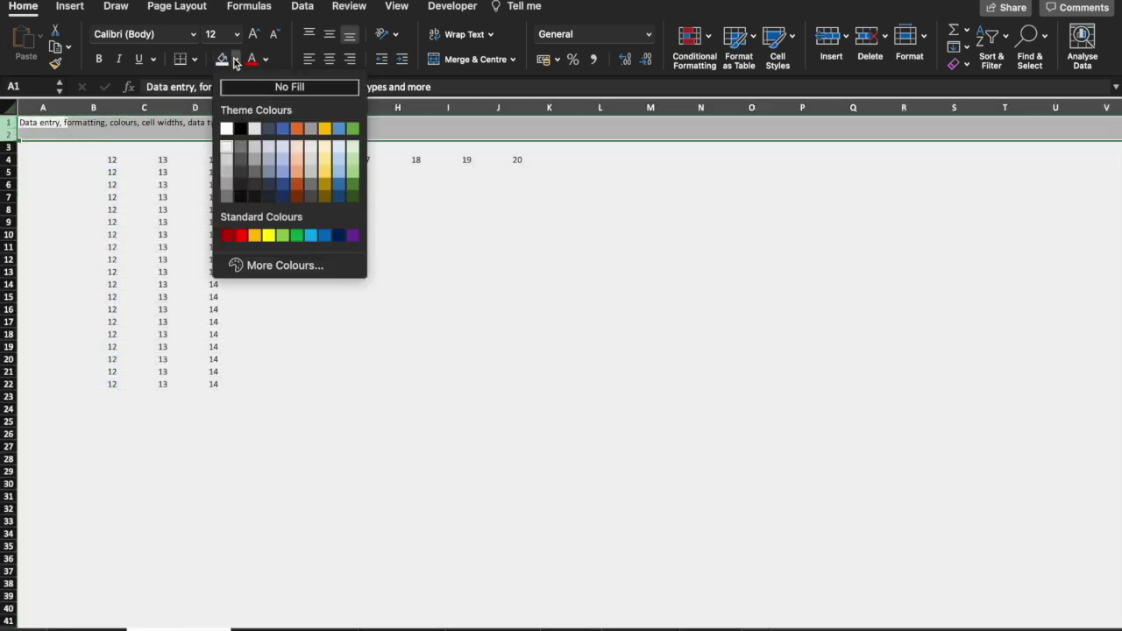
left_click(284, 172)
left_click(183, 181)
left_click(8, 146)
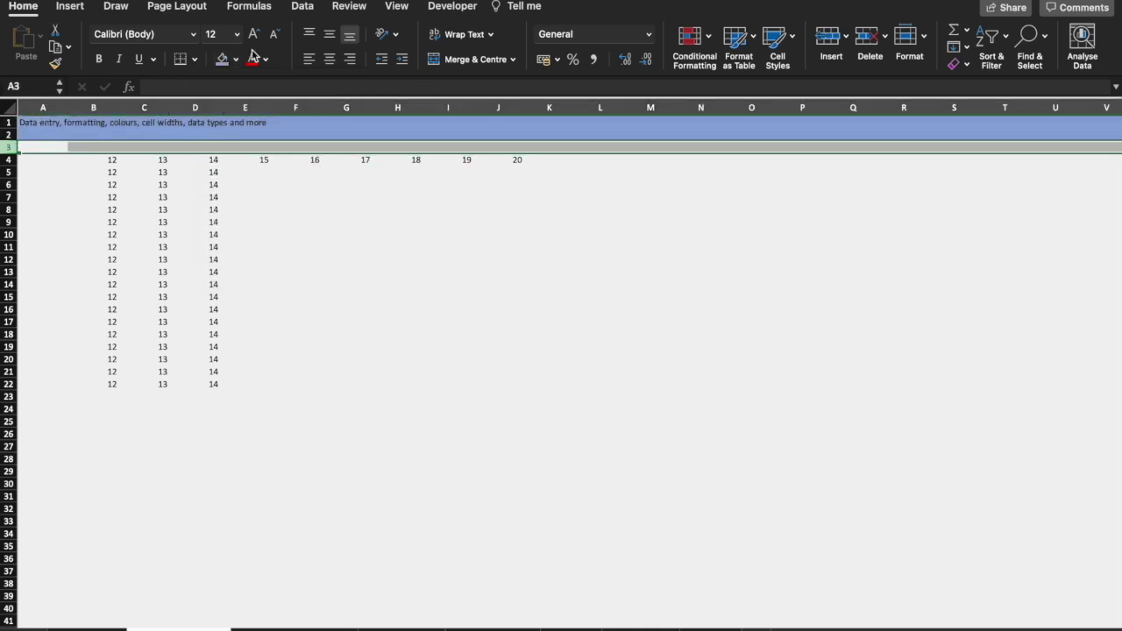
Give row 3 a light blue fill tint.
left_click(235, 59)
left_click(282, 154)
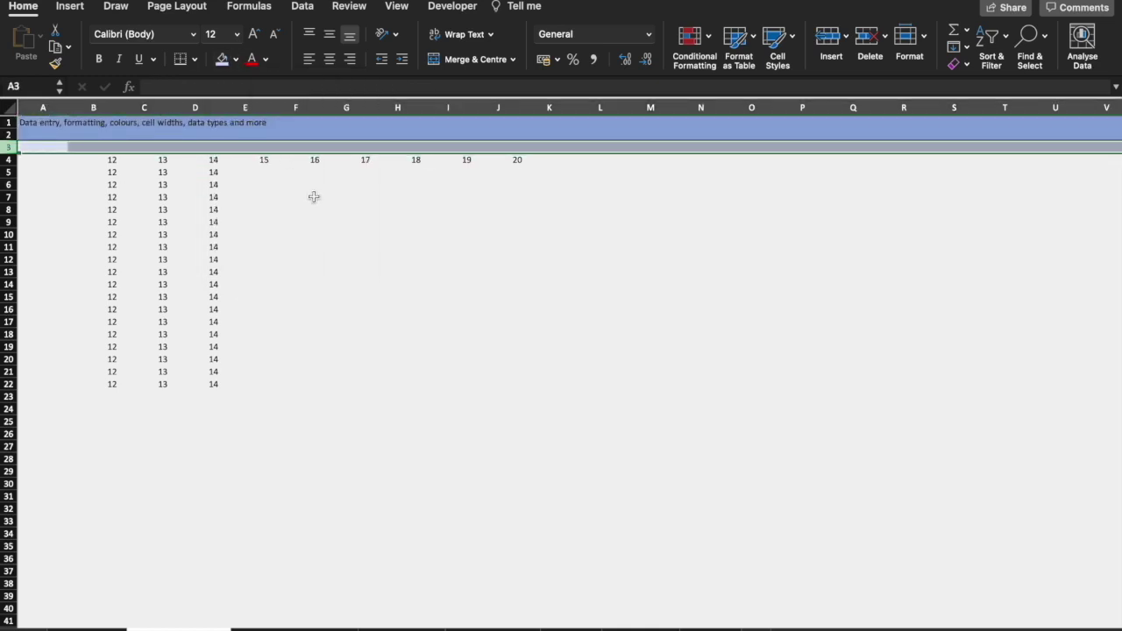
left_click(313, 196)
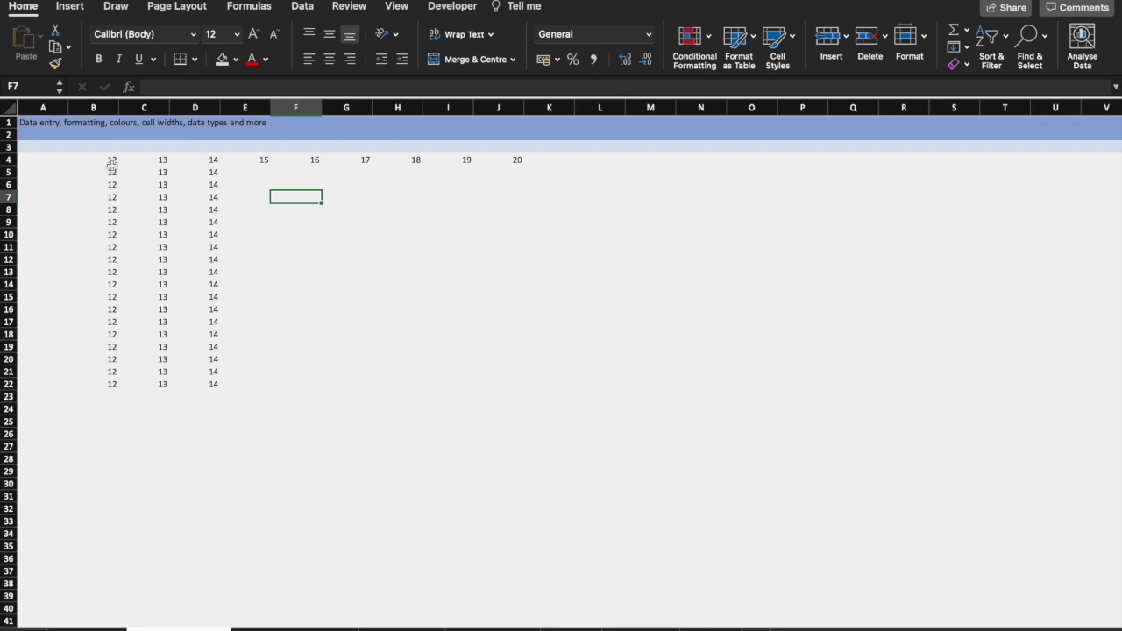
Make the row 4 numbers 12–20 bold, 20-point and red.
left_click_drag(111, 161, 534, 158)
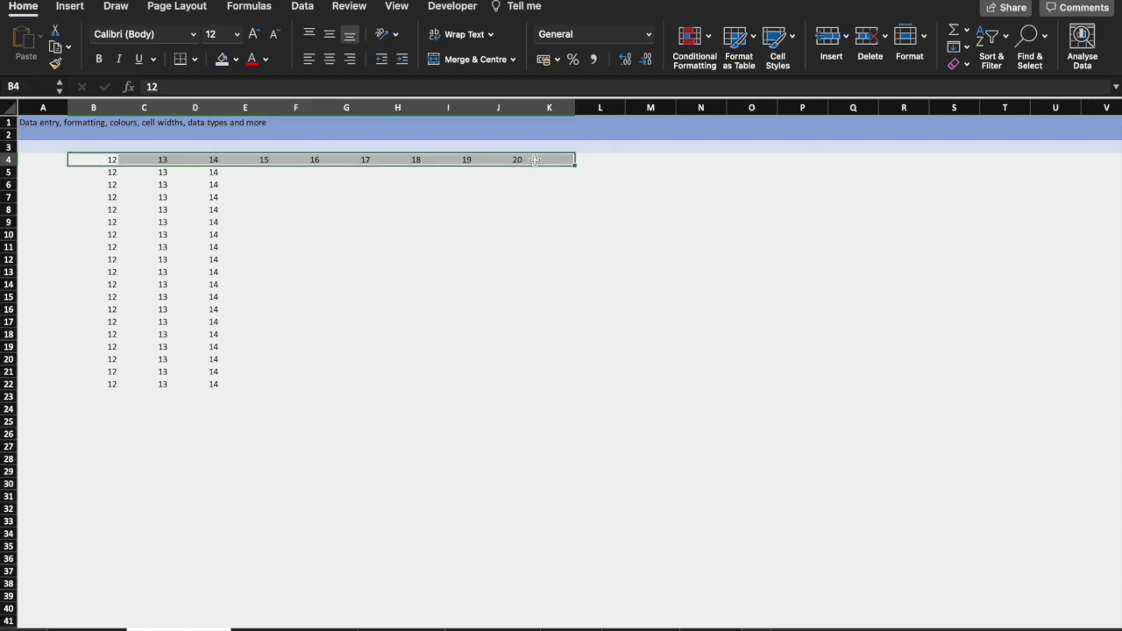
key("super+b")
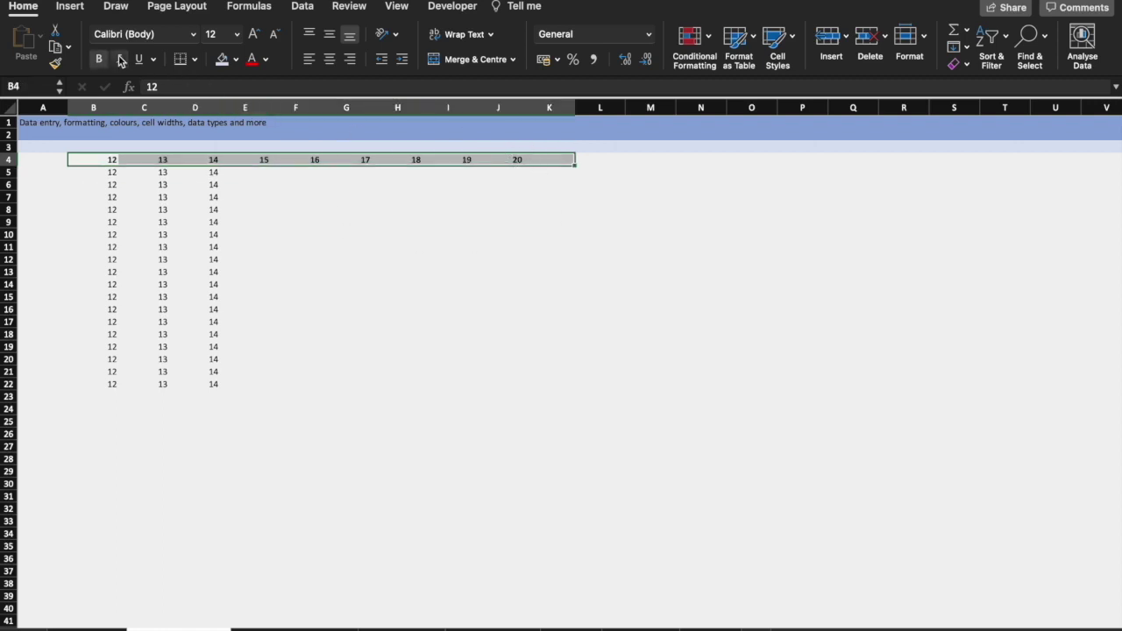
left_click(254, 35)
left_click(254, 35)
left_click(254, 36)
left_click(254, 35)
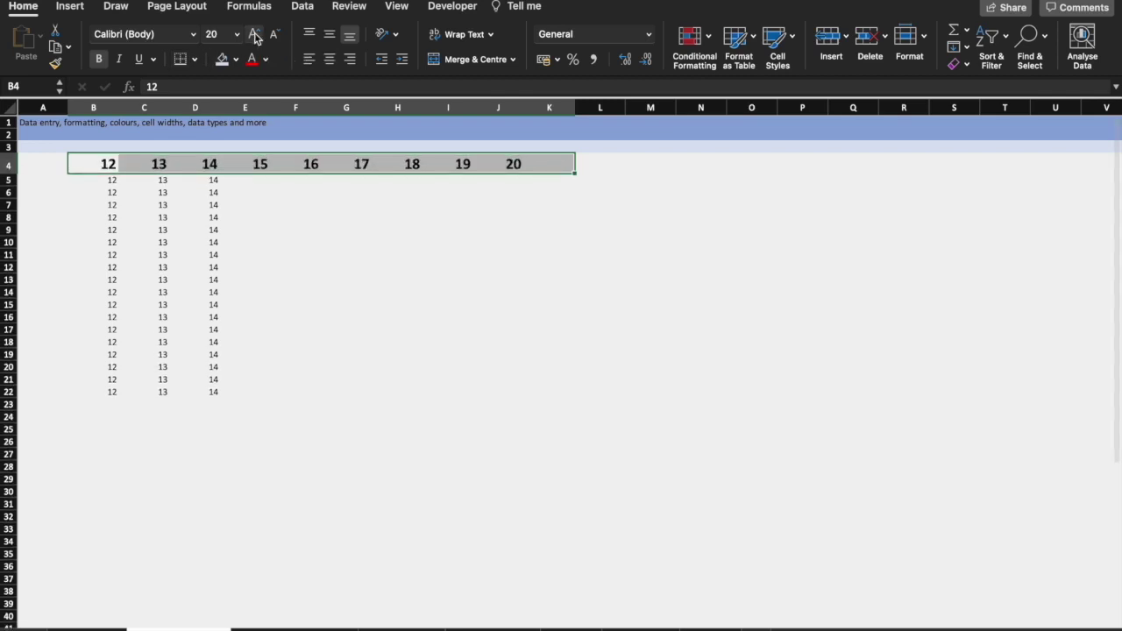
left_click(253, 61)
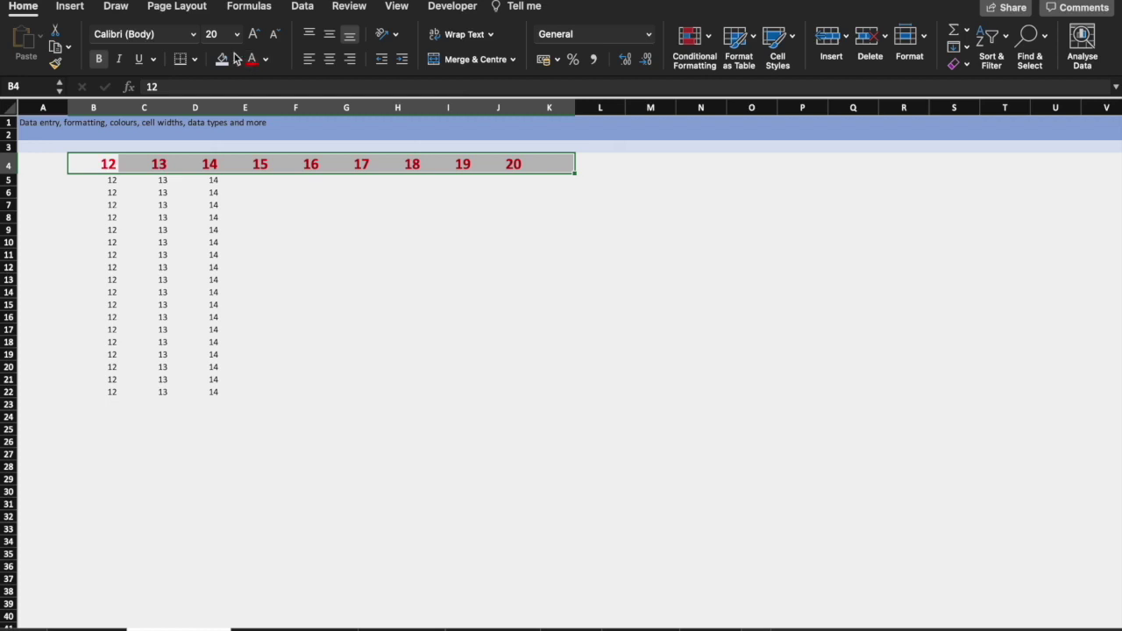
left_click(193, 35)
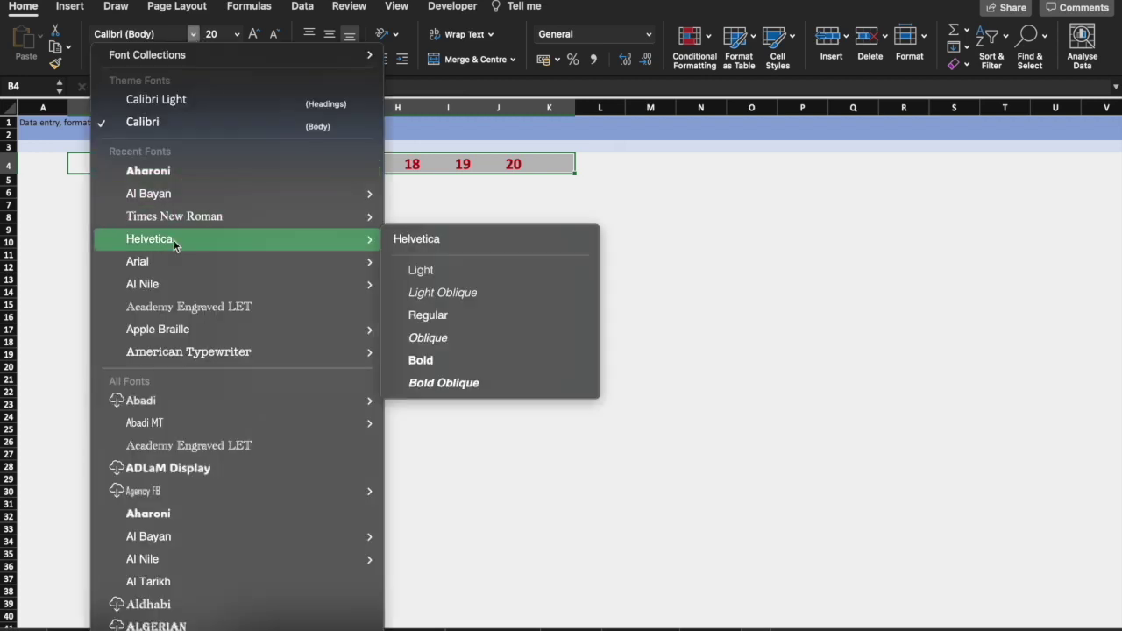
left_click(174, 241)
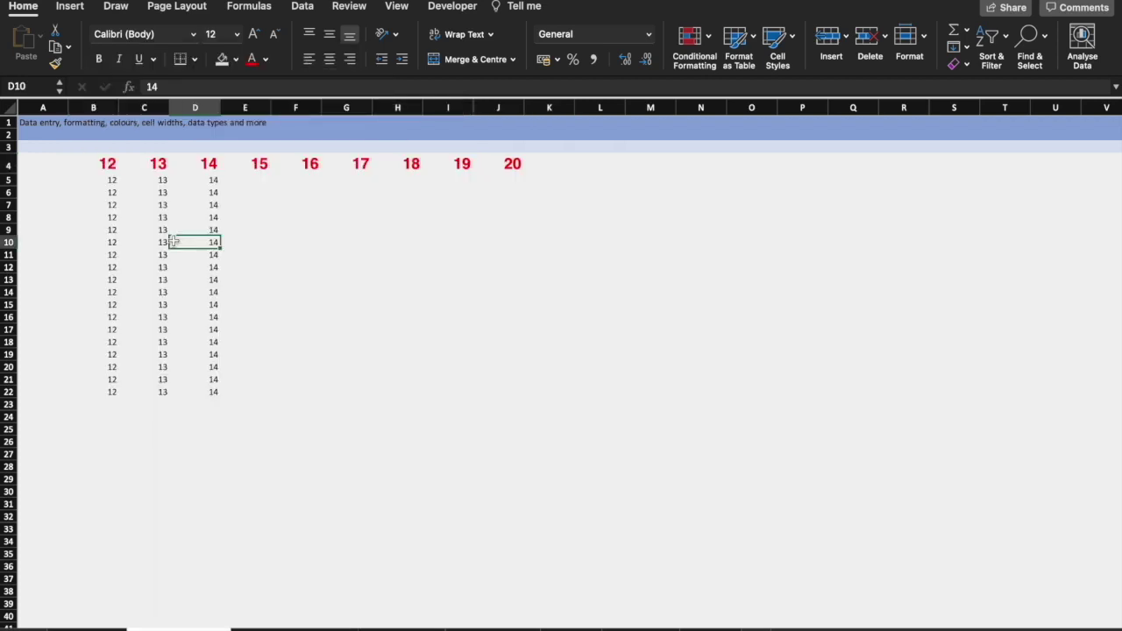
Format cell D7 as Currency.
left_click(178, 206)
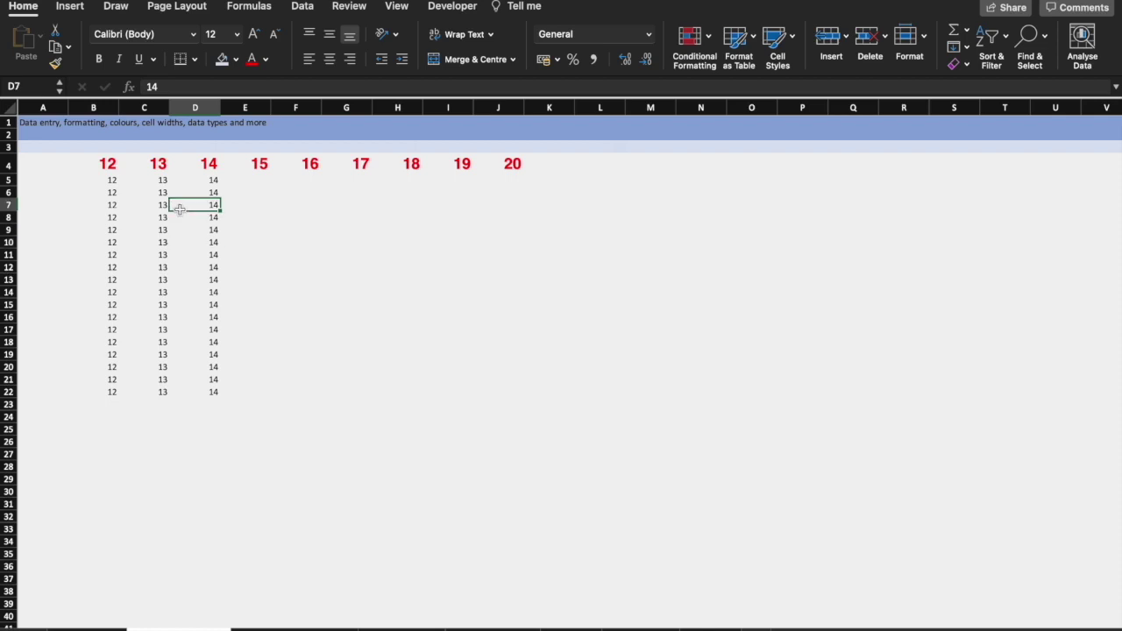
left_click(649, 41)
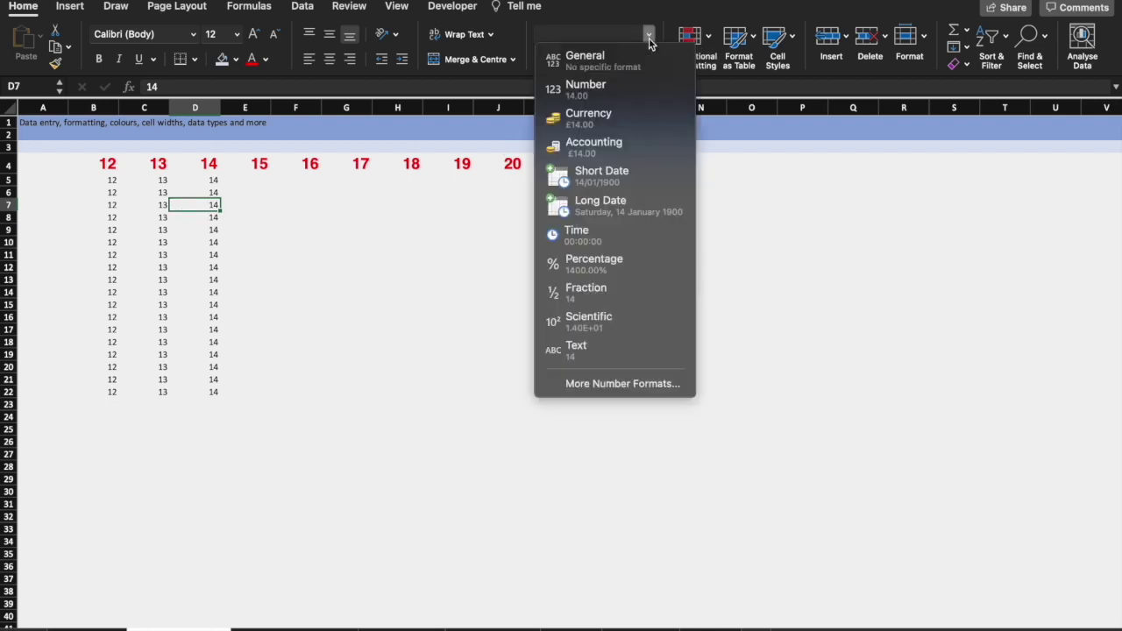
left_click(627, 130)
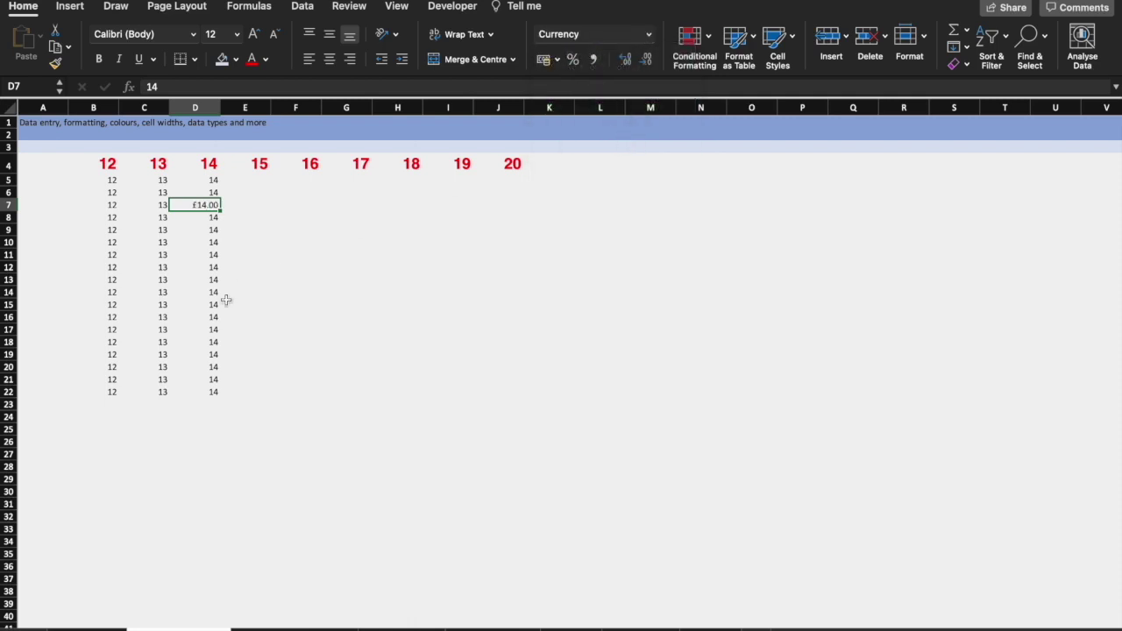
Format cell C12 as Number with two decimal places.
left_click(167, 266)
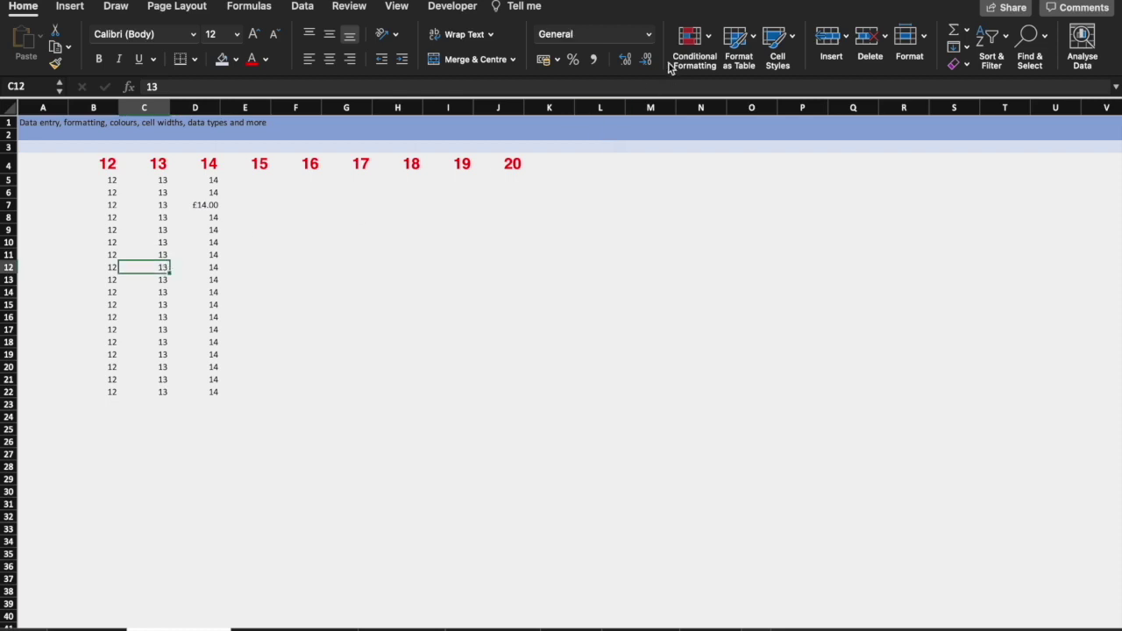
left_click(649, 34)
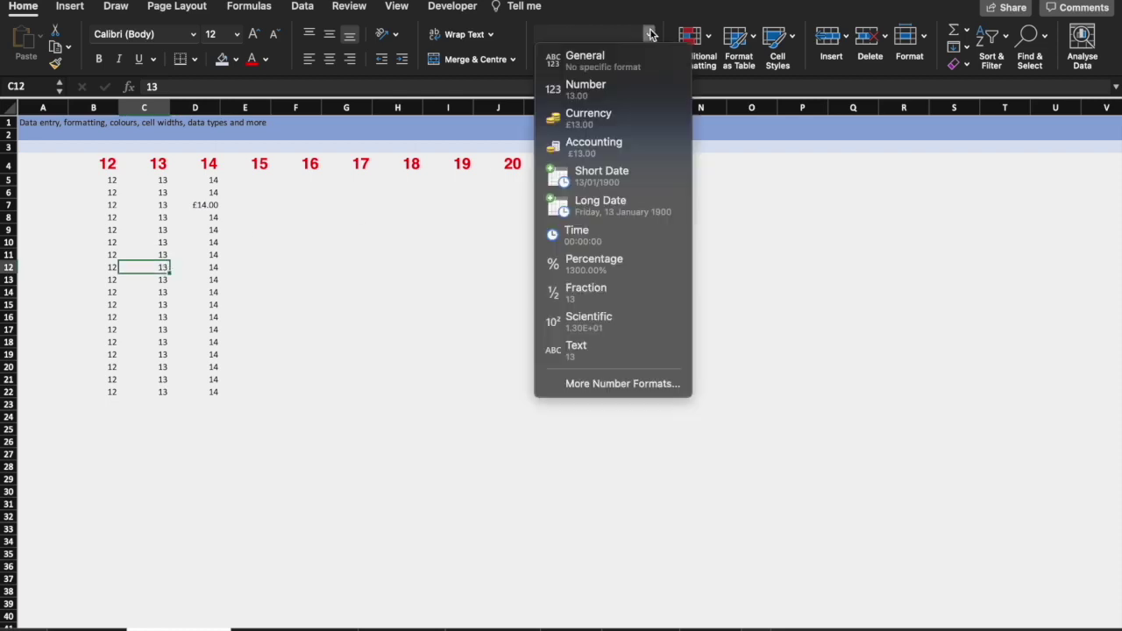
left_click(638, 88)
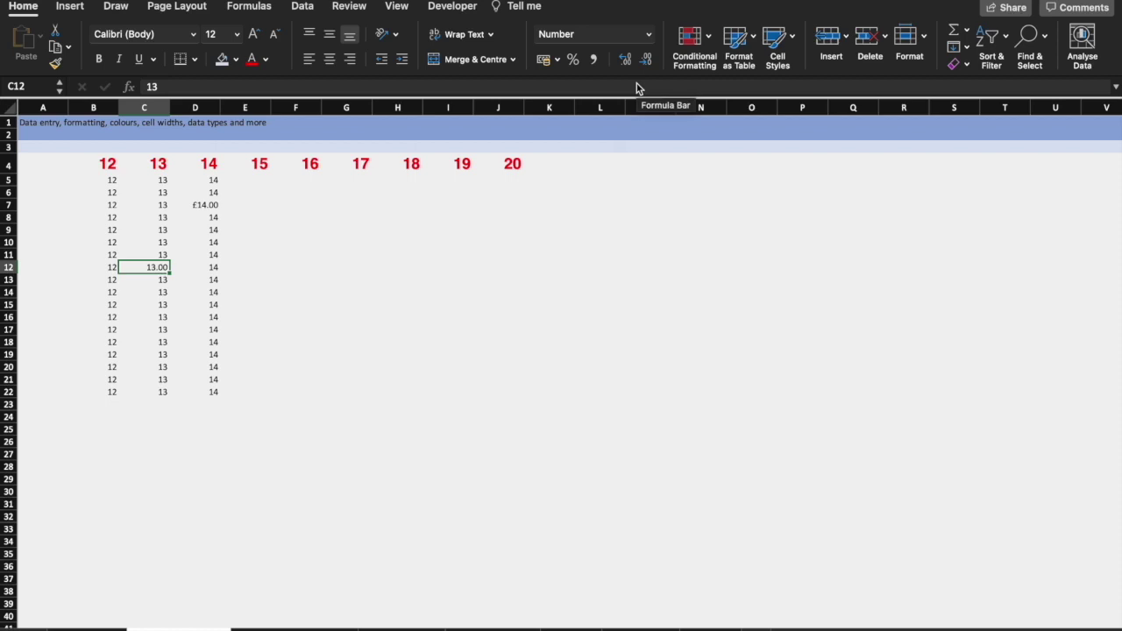
left_click(627, 62)
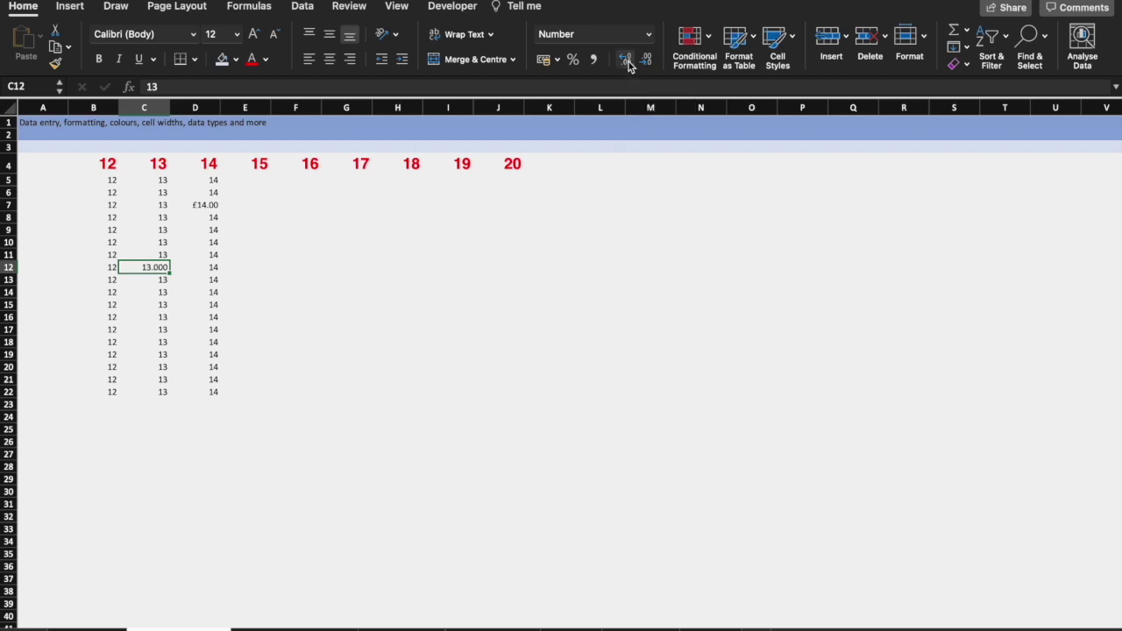
left_click(647, 60)
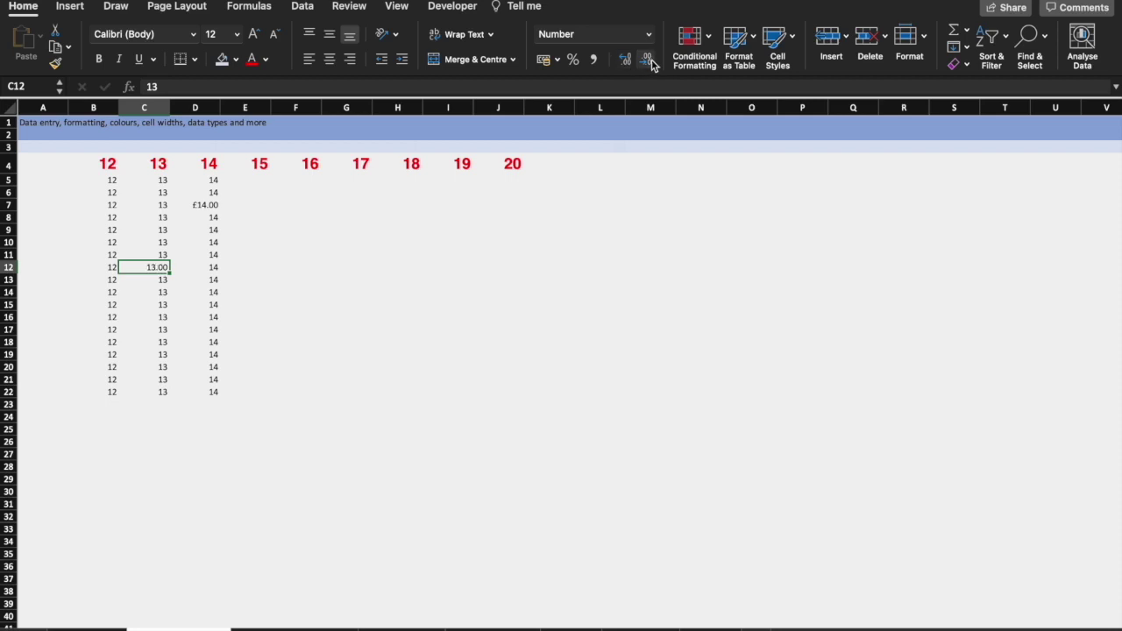
left_click(648, 237)
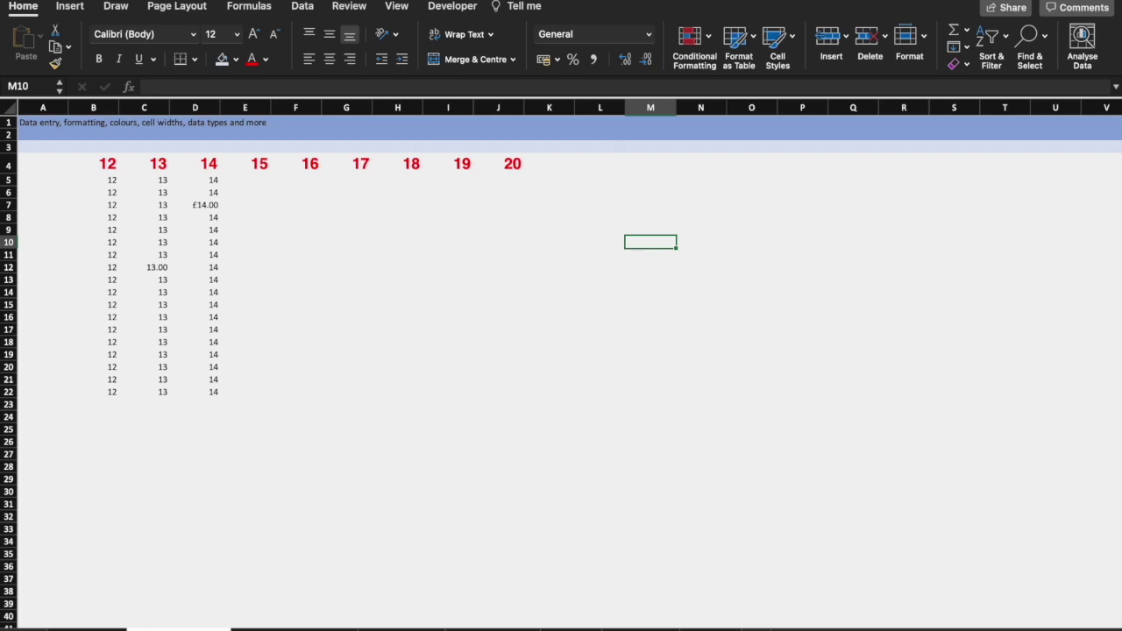
Look through the Data, Review, View and Developer ribbons, then go to the next blank worksheet.
left_click(302, 7)
left_click(349, 6)
left_click(396, 6)
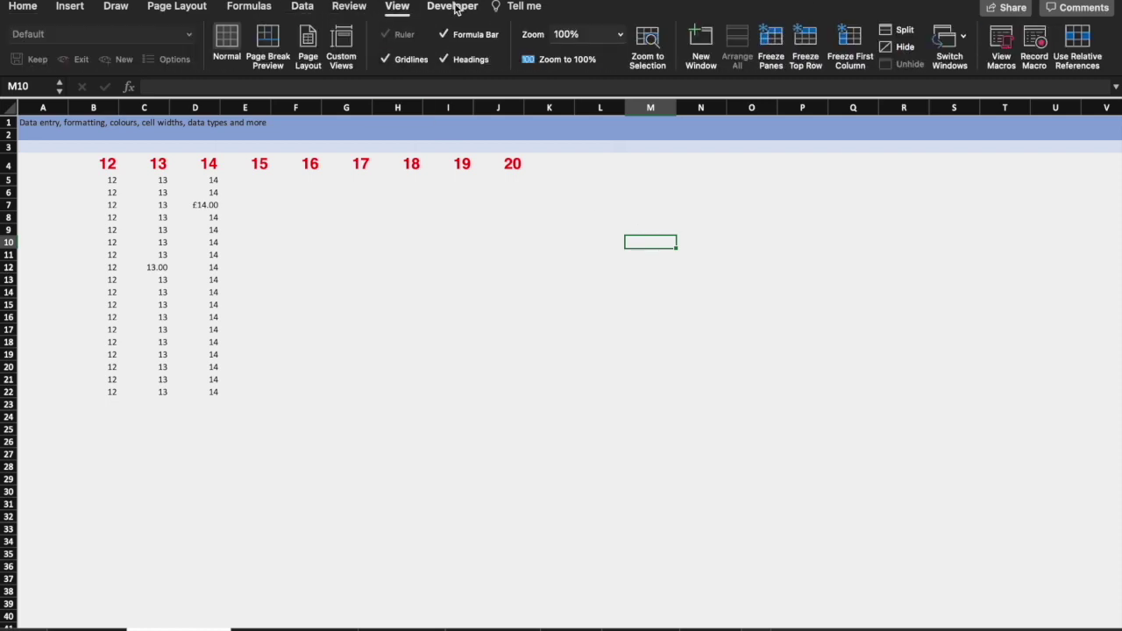
left_click(453, 6)
left_click(23, 6)
left_click(310, 331)
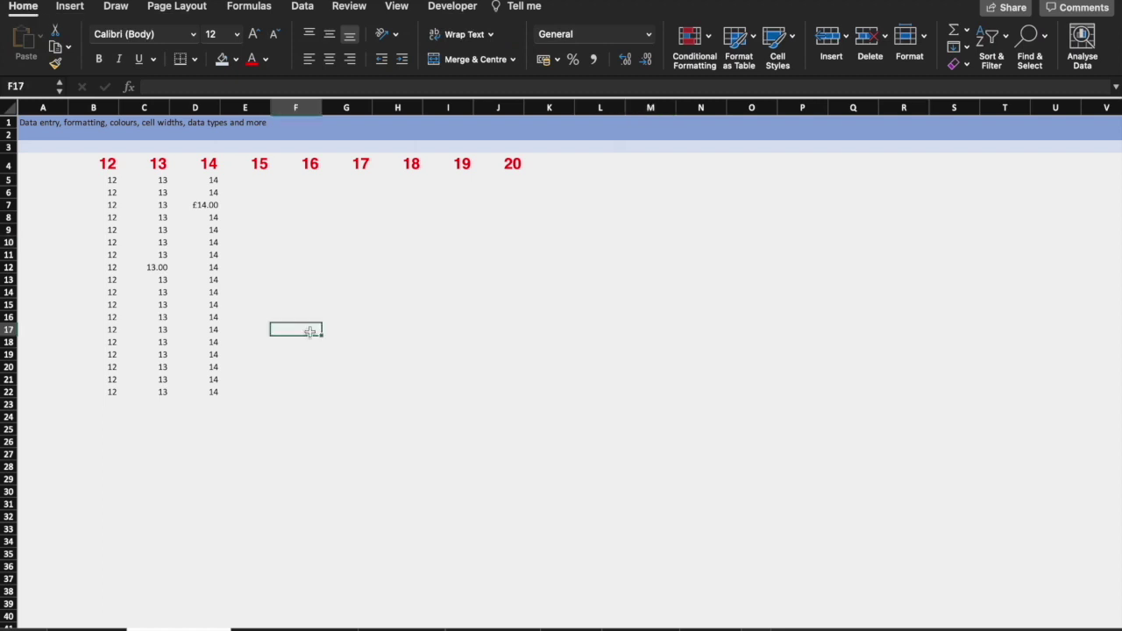
left_click(294, 628)
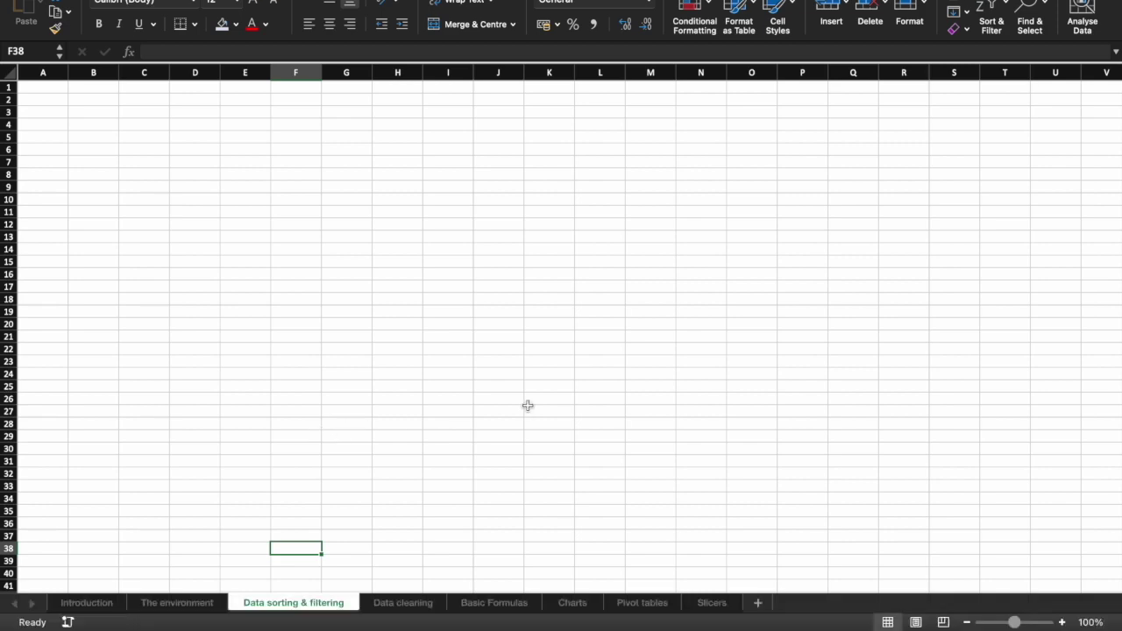
Add a new sheet named 'test' with a dark red tab colour.
left_click(760, 603)
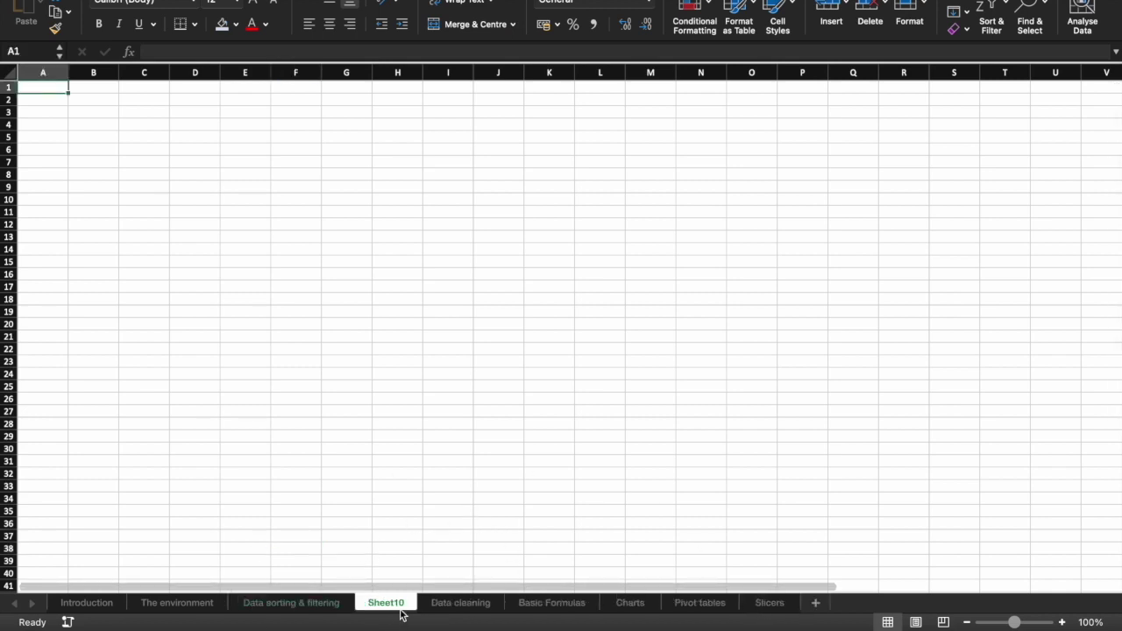
double_click(398, 604)
type("test")
left_click(428, 559)
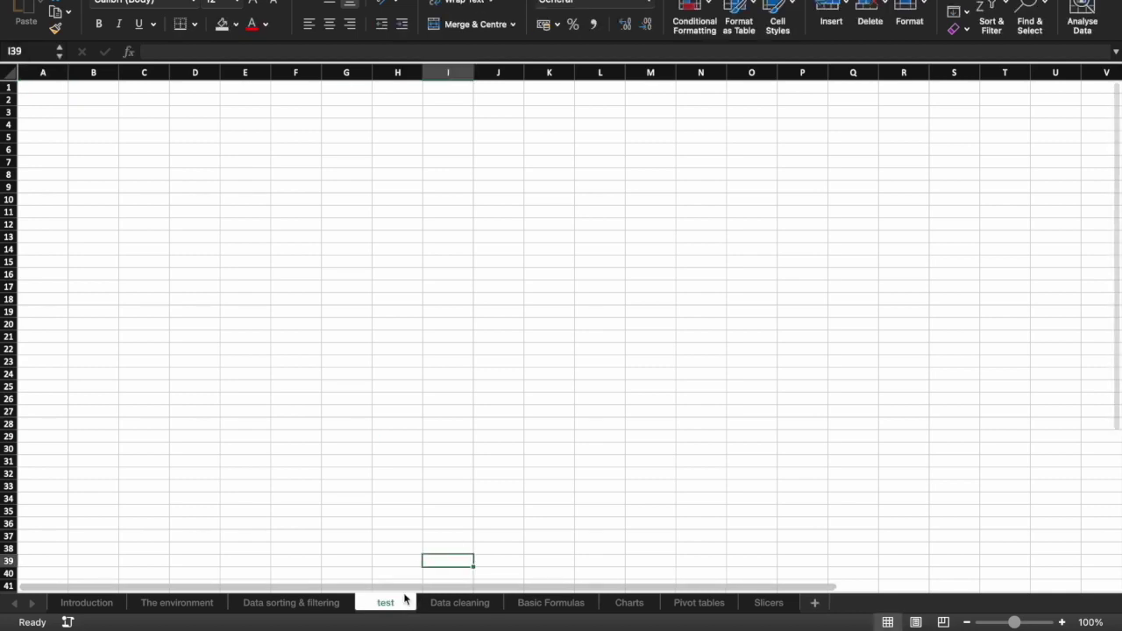
right_click(389, 602)
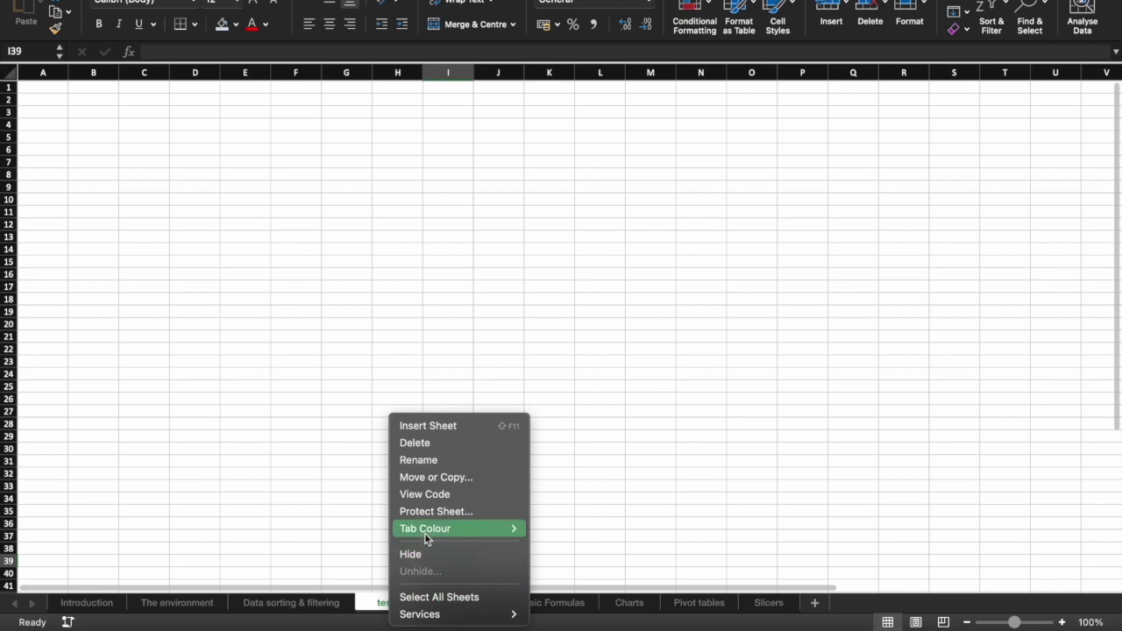
mouse_move(441, 530)
left_click(540, 585)
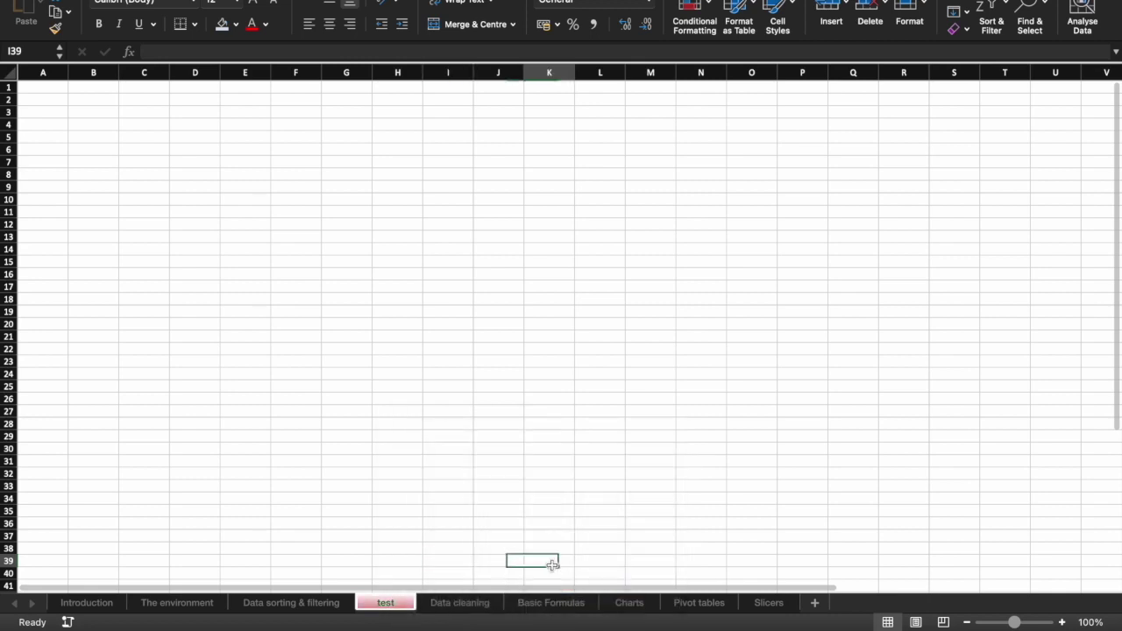
Delete the empty test sheet.
left_click(492, 612)
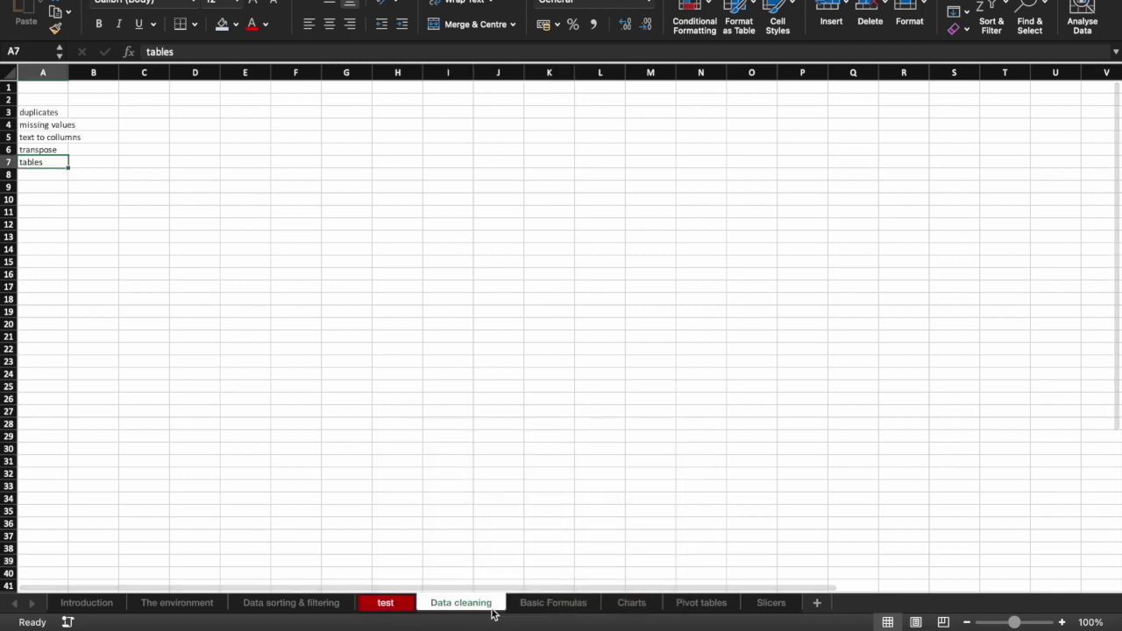
right_click(370, 605)
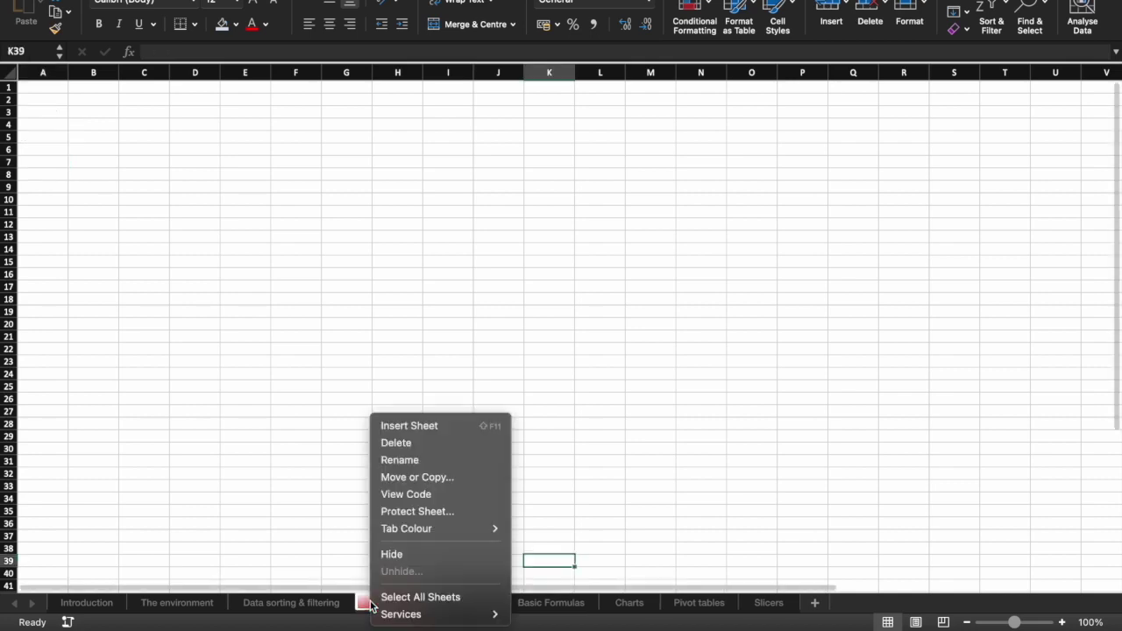
left_click(412, 444)
left_click(314, 574)
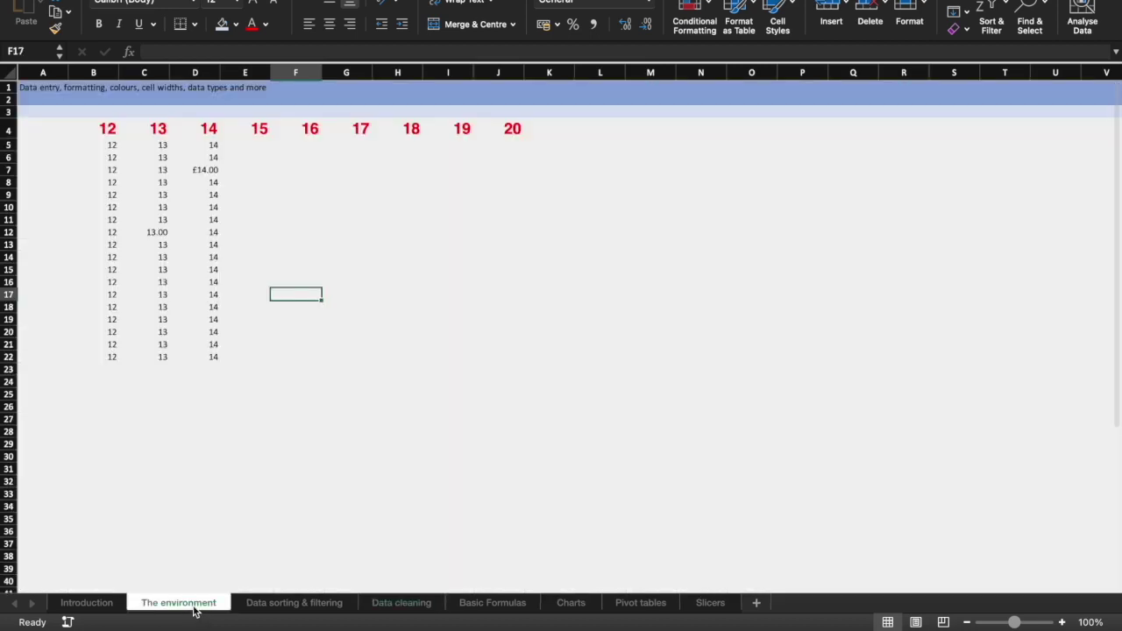
Make a copy of The environment sheet using Move or Copy.
left_click(180, 604)
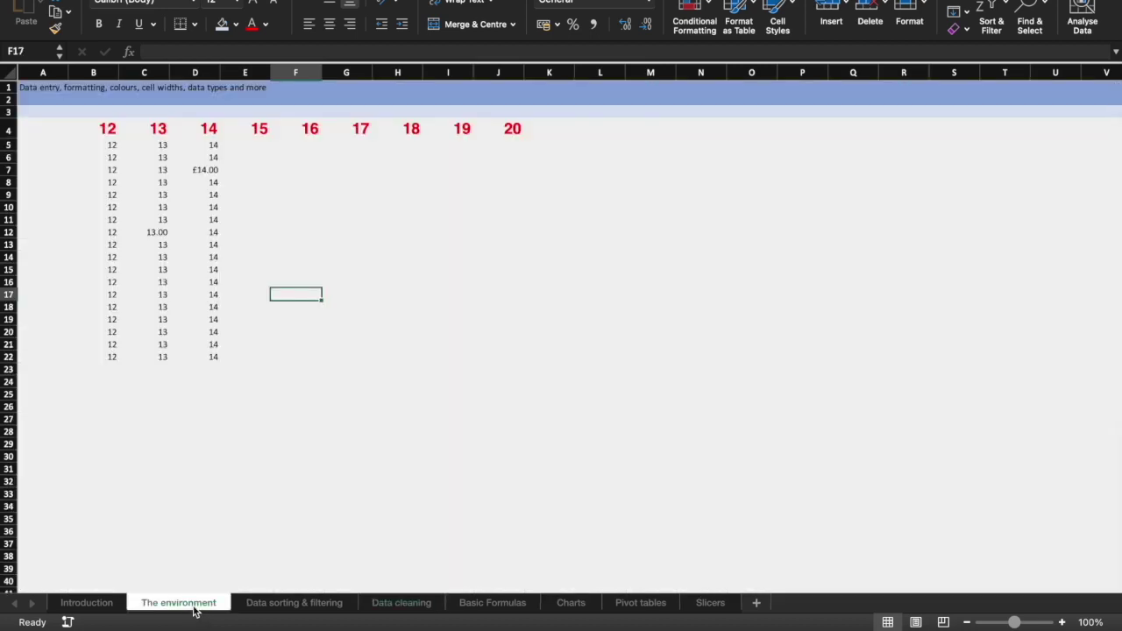
left_click(12, 75)
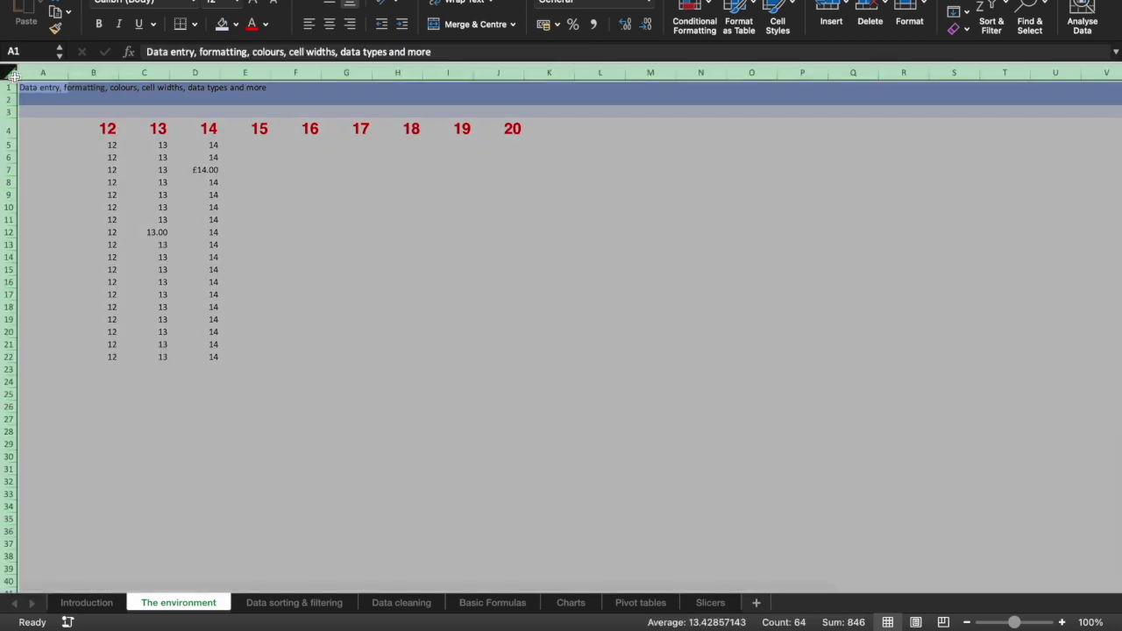
left_click(363, 403)
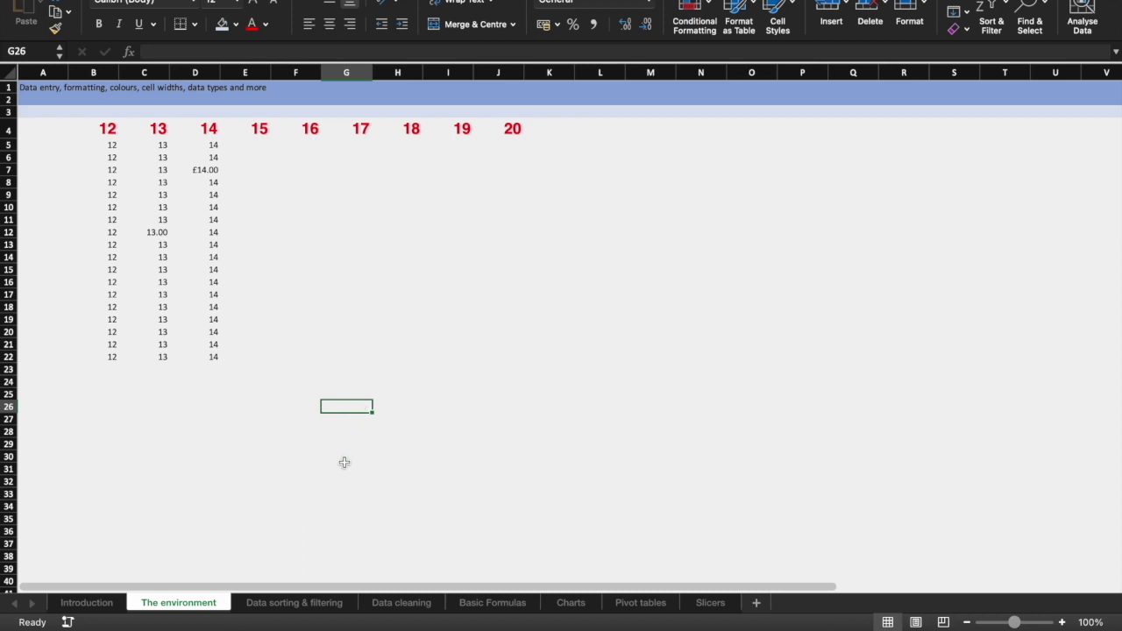
right_click(181, 604)
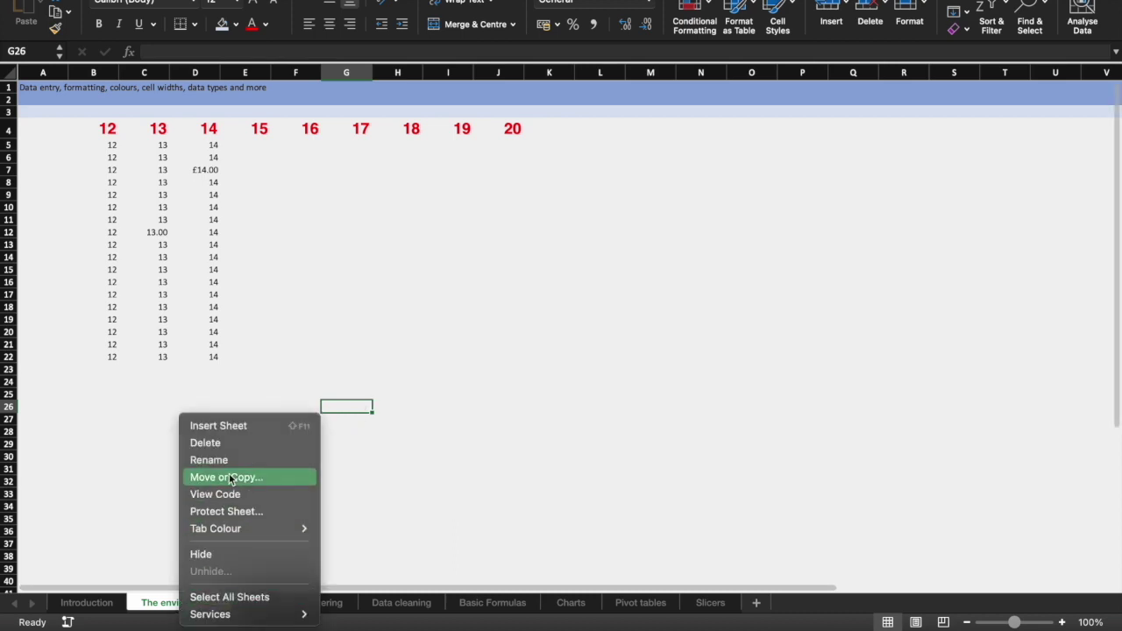
left_click(230, 478)
left_click(272, 587)
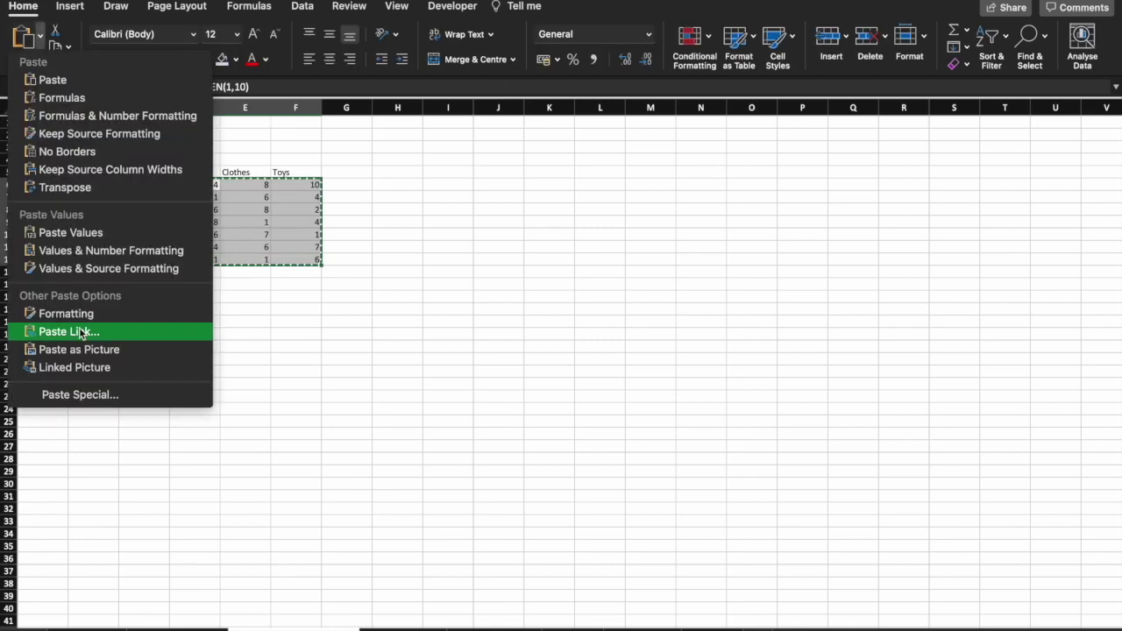
Freeze the random numbers as values and centre the headers and numbers in D5:F12.
left_click(83, 327)
left_click(159, 145)
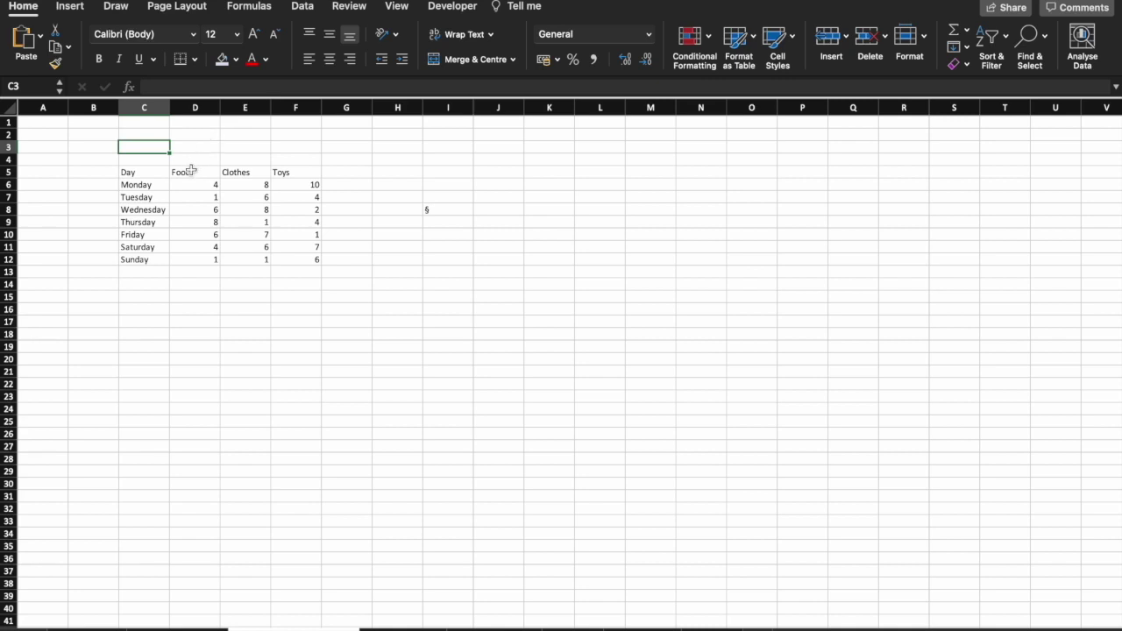
left_click_drag(191, 170, 309, 255)
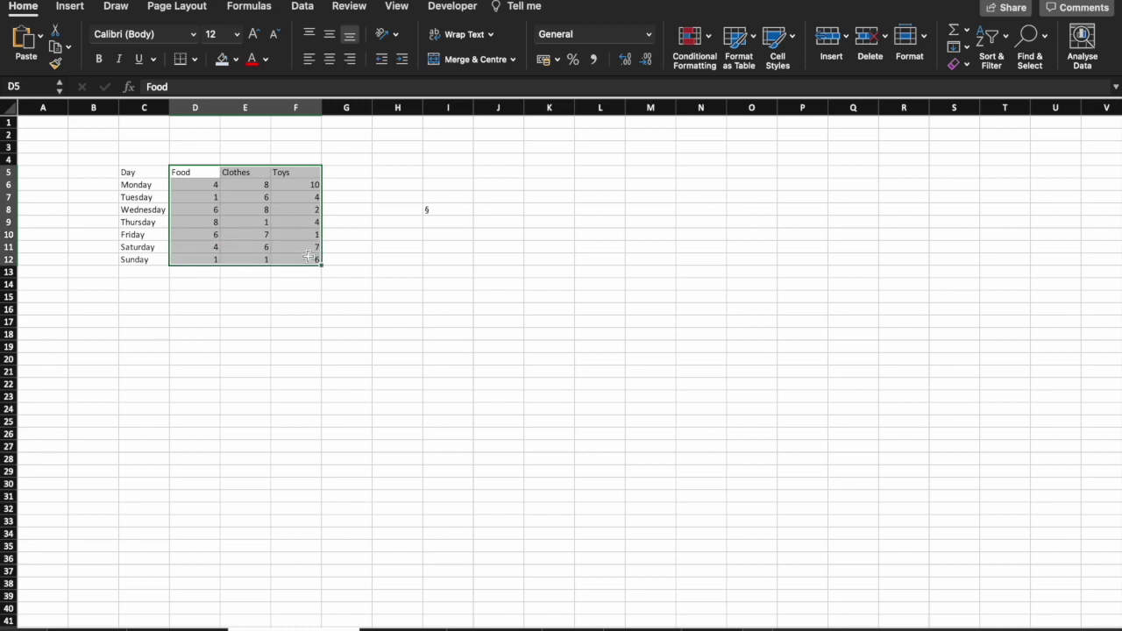
left_click(334, 60)
left_click(342, 133)
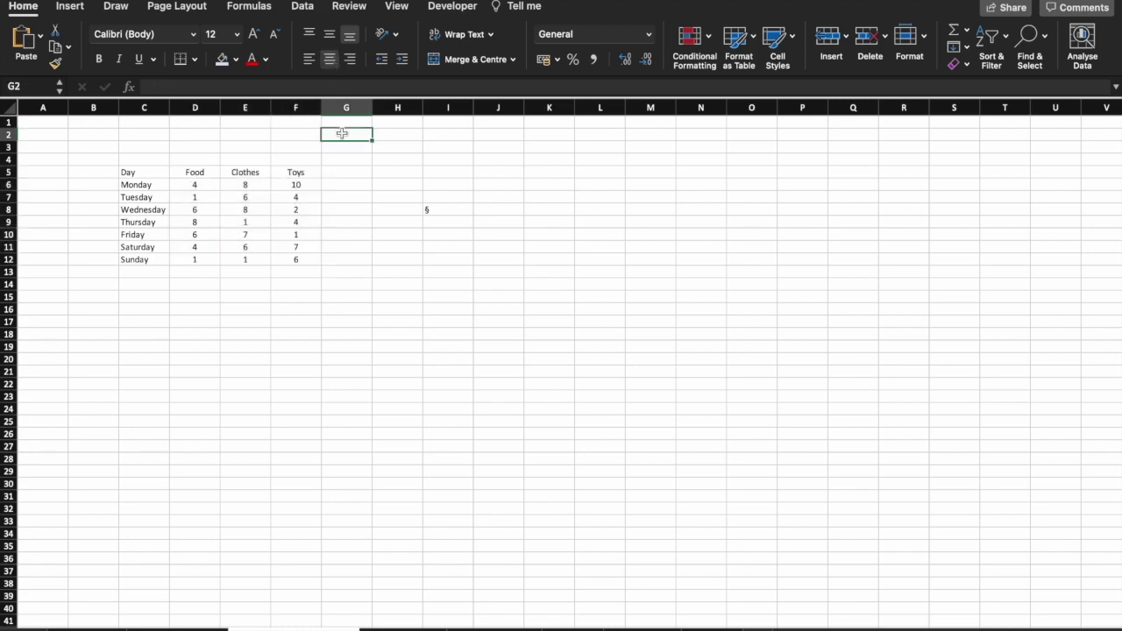
Enter the heading 'Item' in D4 and merge and centre it across D4:F4.
left_click(206, 158)
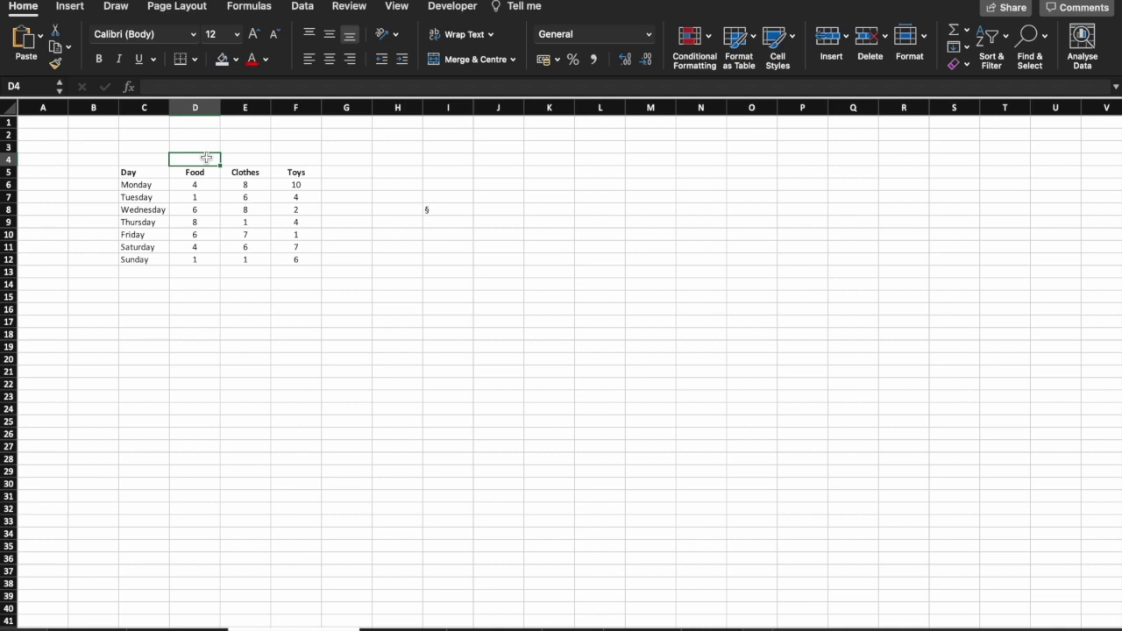
type("Item")
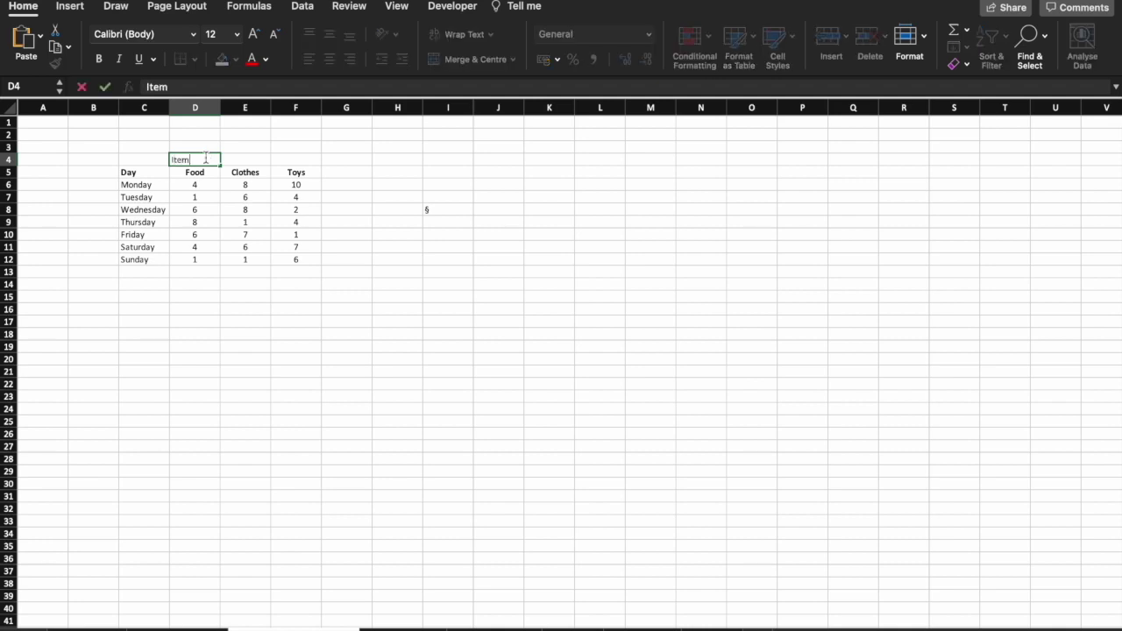
key("Return")
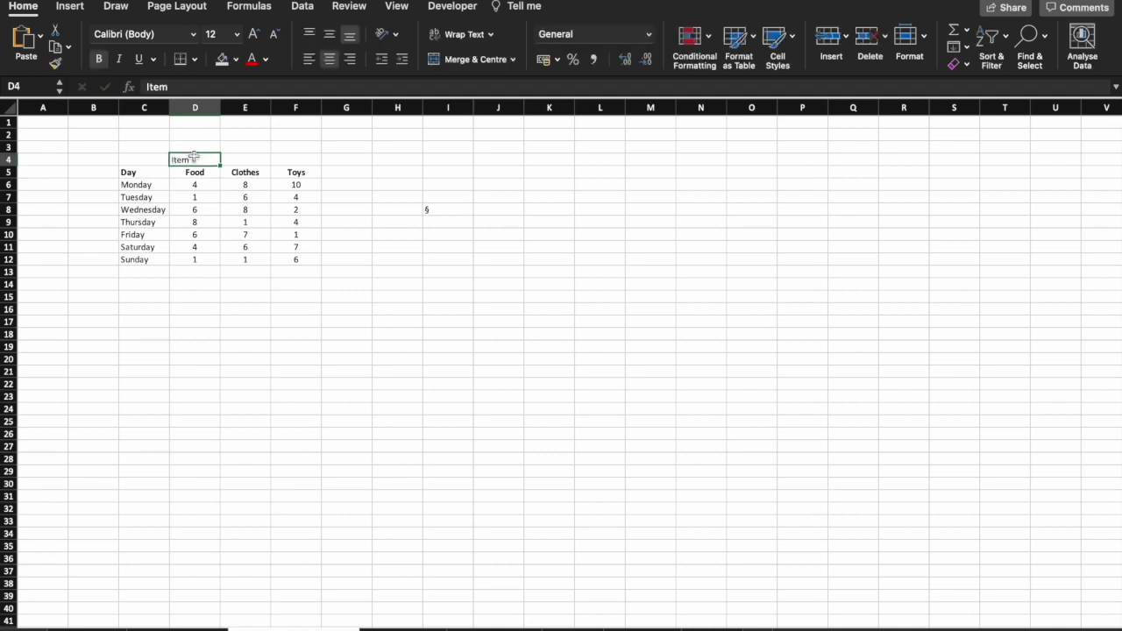
left_click_drag(193, 157, 310, 159)
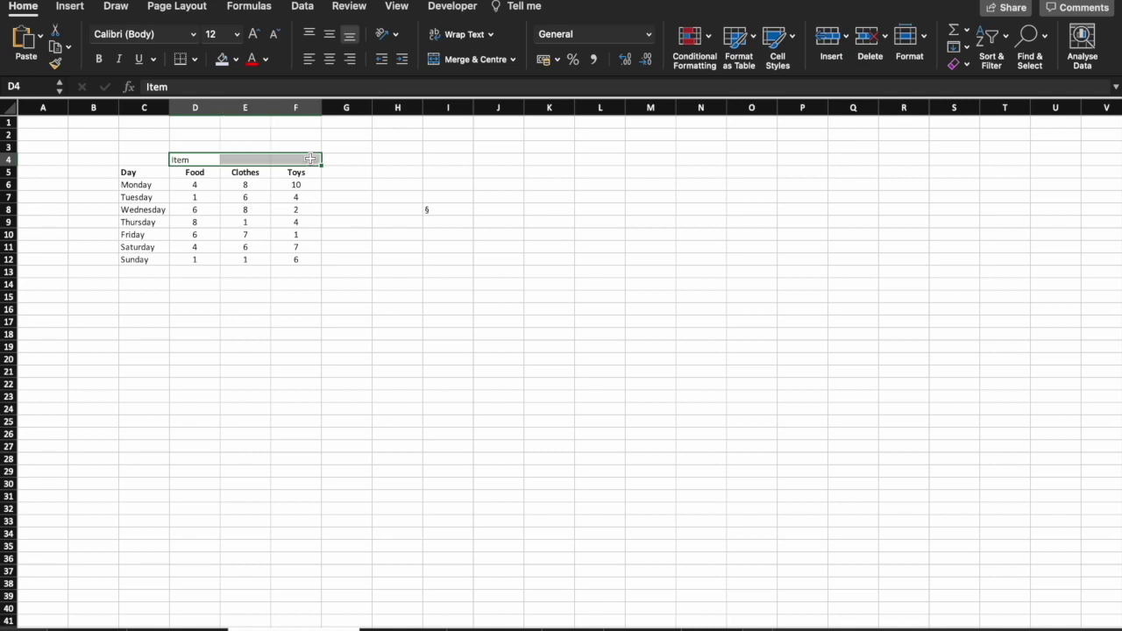
left_click(458, 66)
left_click(445, 147)
Put a thick box border around the merged Item heading.
left_click(246, 159)
left_click(195, 59)
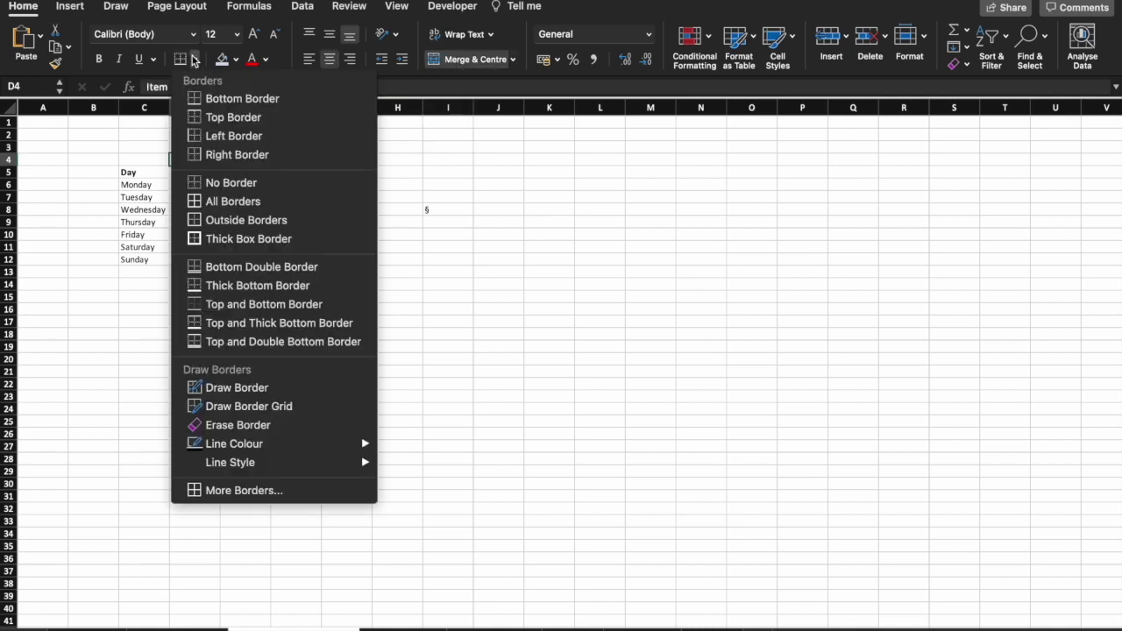
left_click(224, 239)
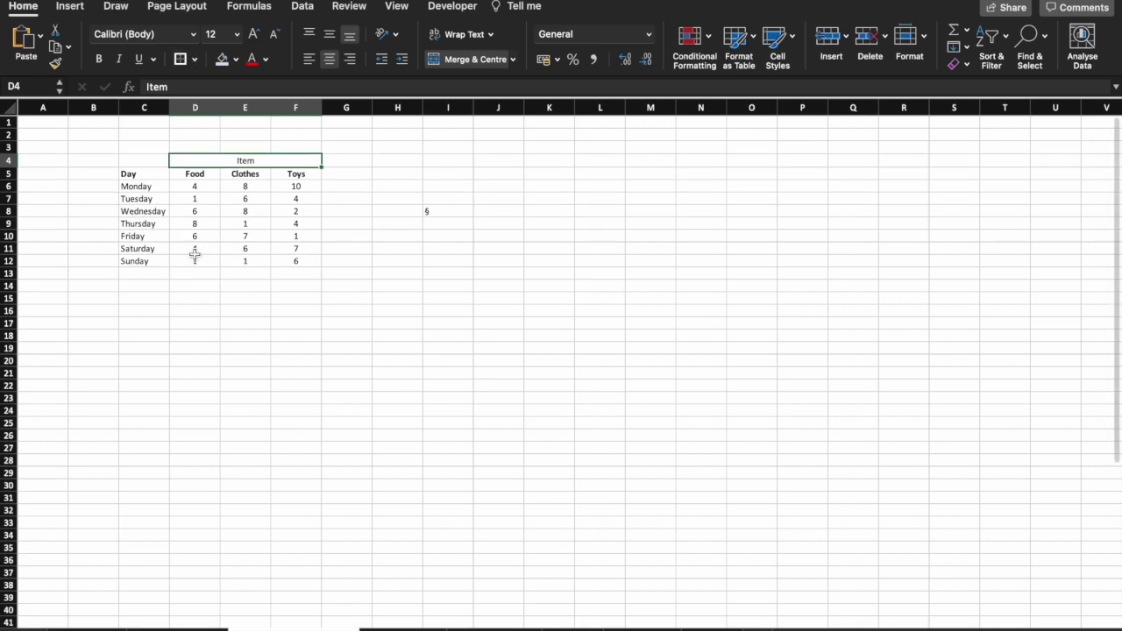
left_click(194, 252)
Add all borders to every cell of the table C5:F12.
left_click_drag(163, 175, 296, 263)
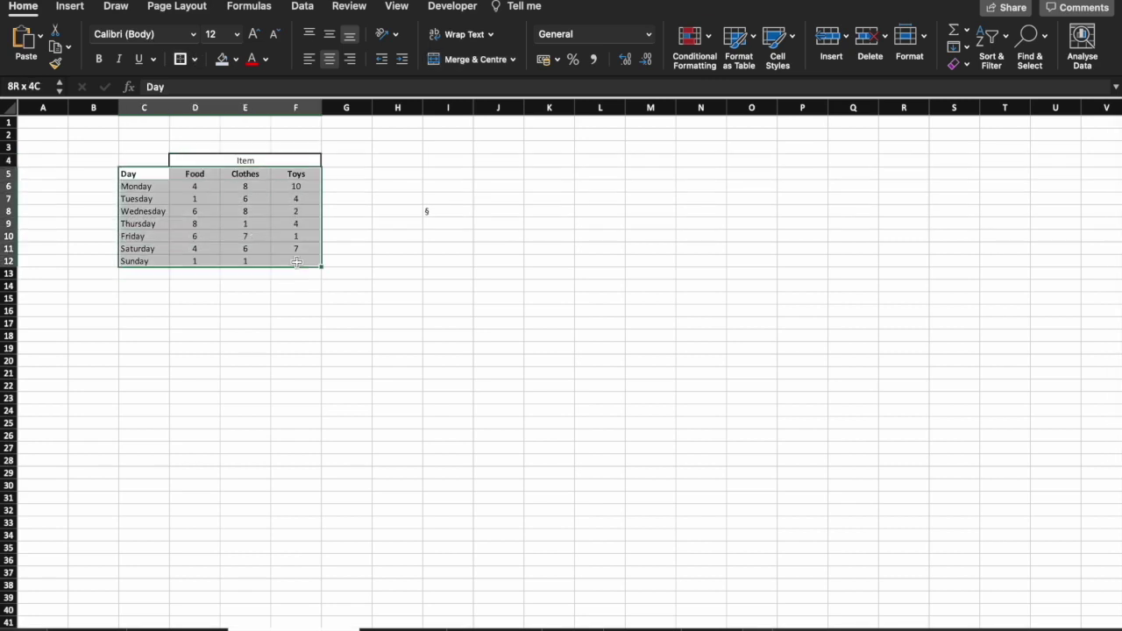
left_click(197, 62)
left_click(215, 201)
left_click(329, 221)
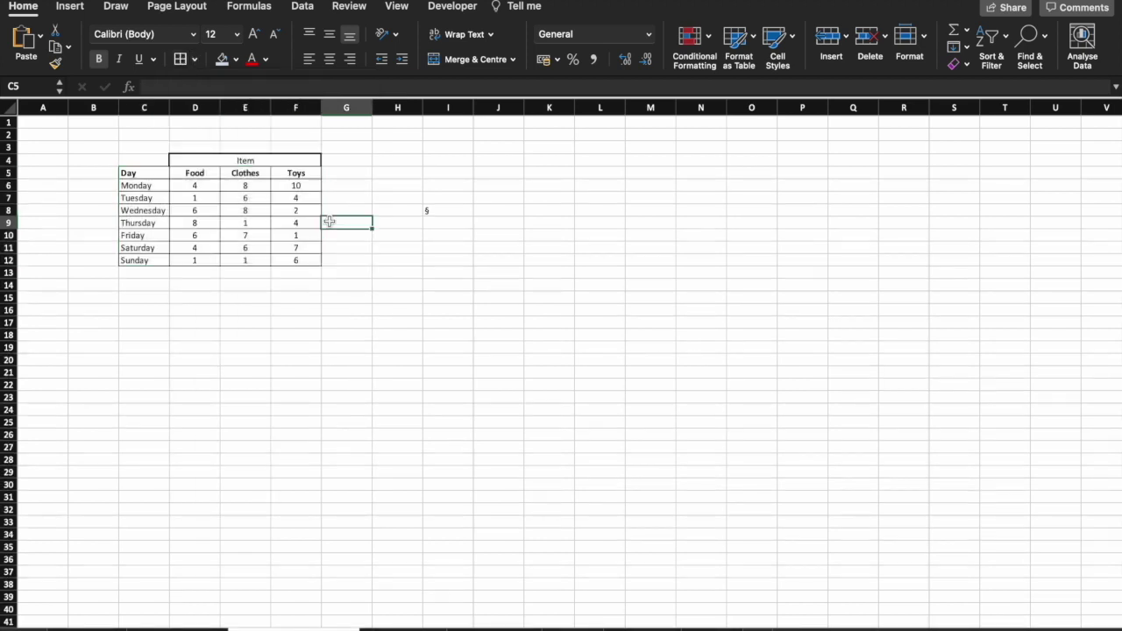
Turn on AutoFilter for the table headers and filter the Day column to show only Friday.
left_click(205, 174)
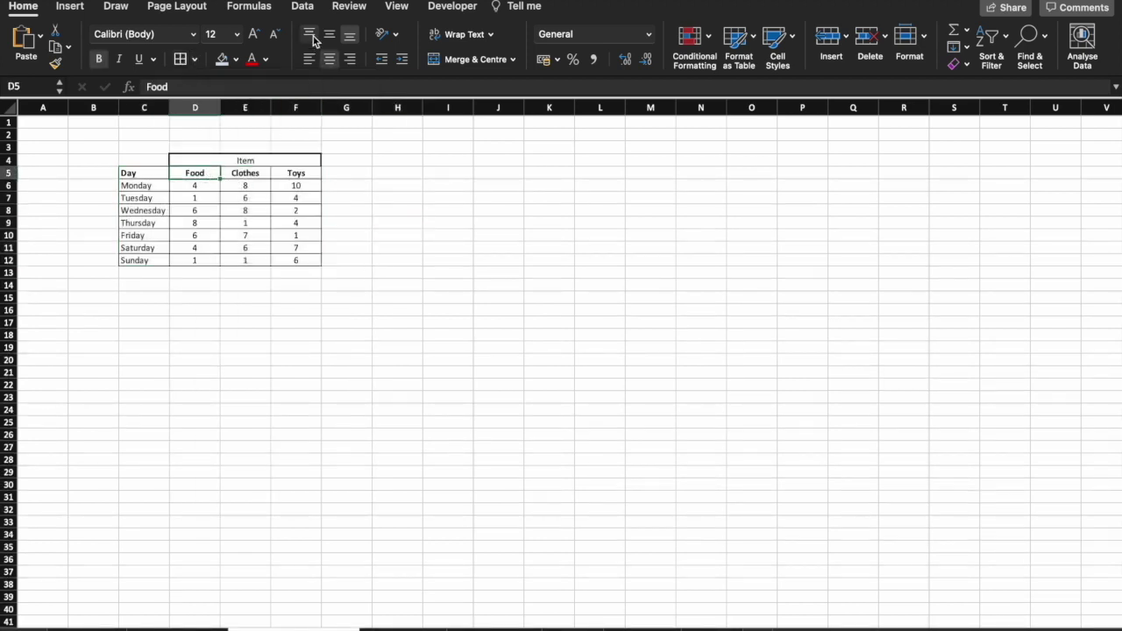
left_click(305, 8)
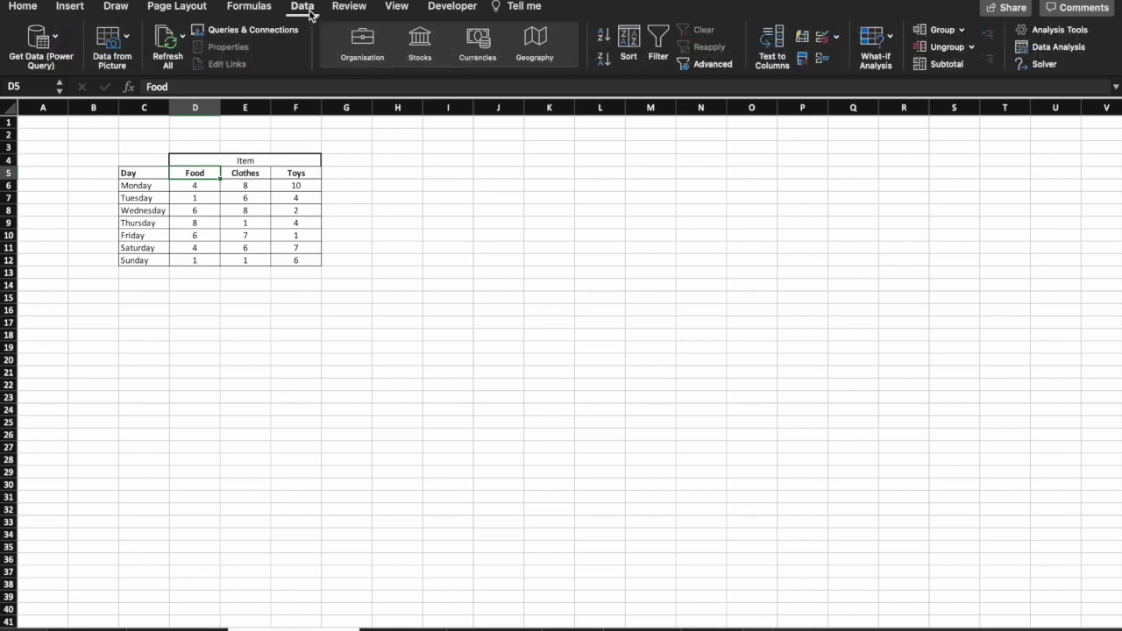
left_click(663, 48)
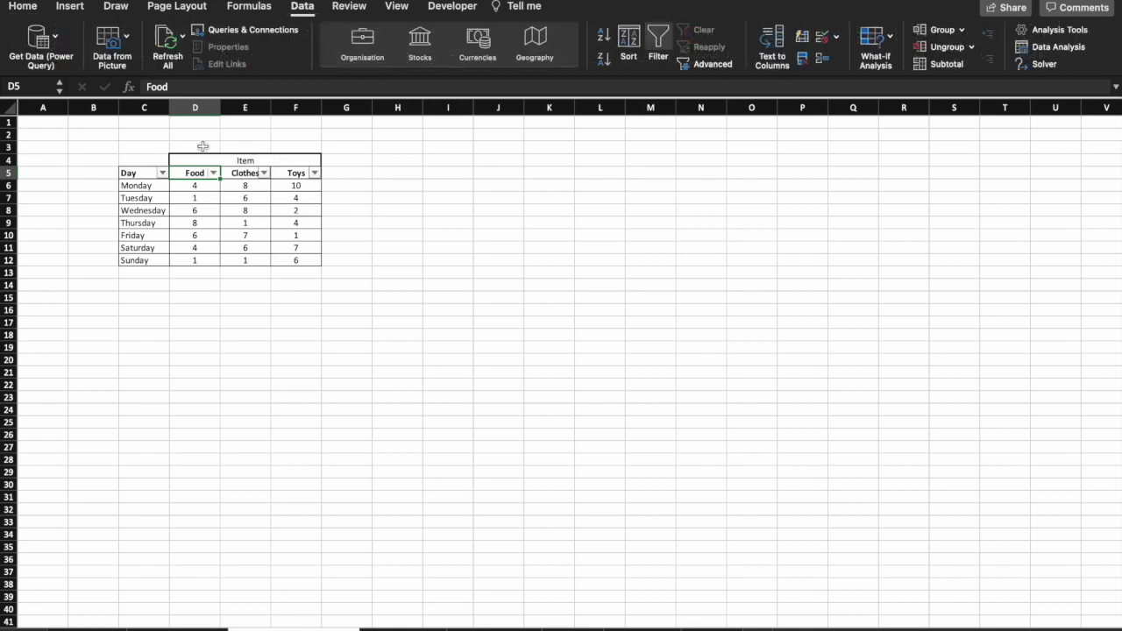
left_click(163, 173)
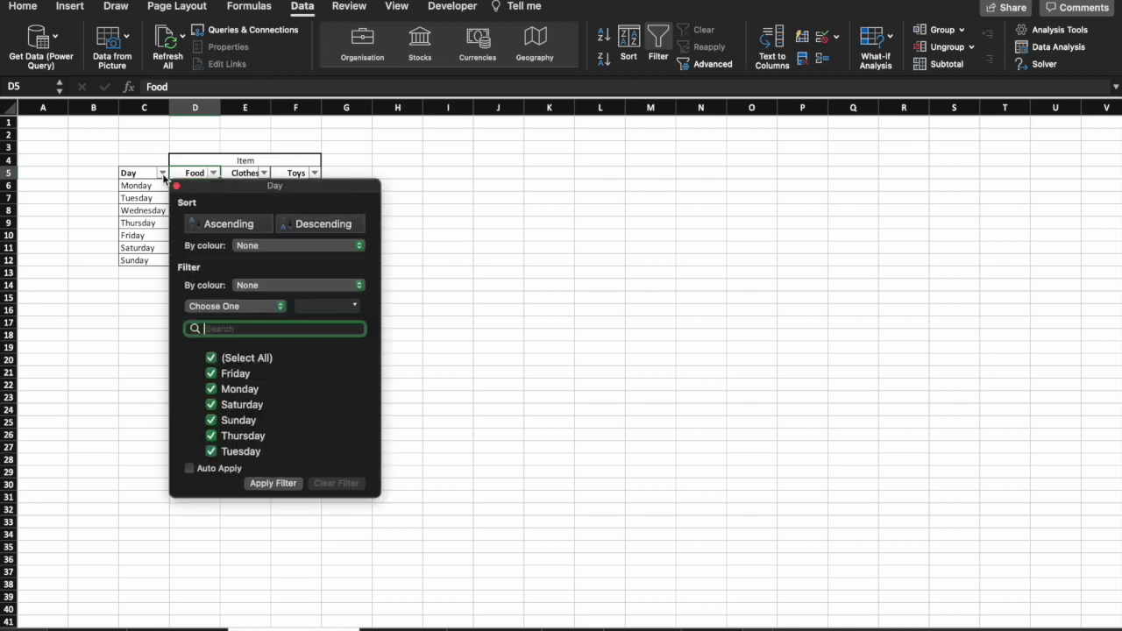
left_click(212, 358)
left_click(211, 359)
left_click(212, 373)
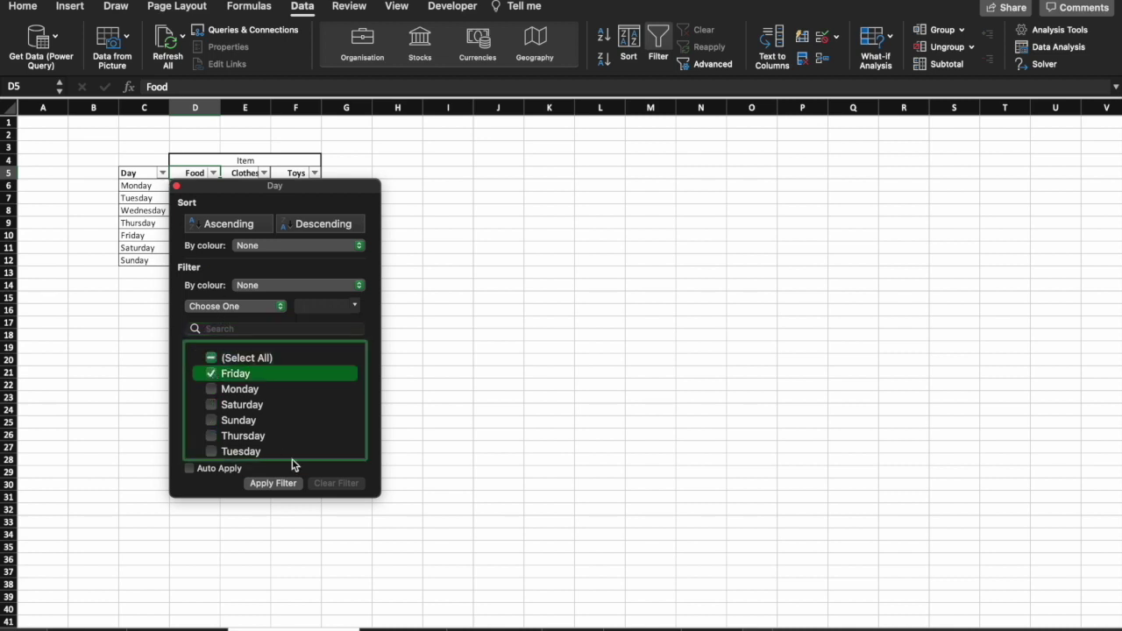
left_click(287, 485)
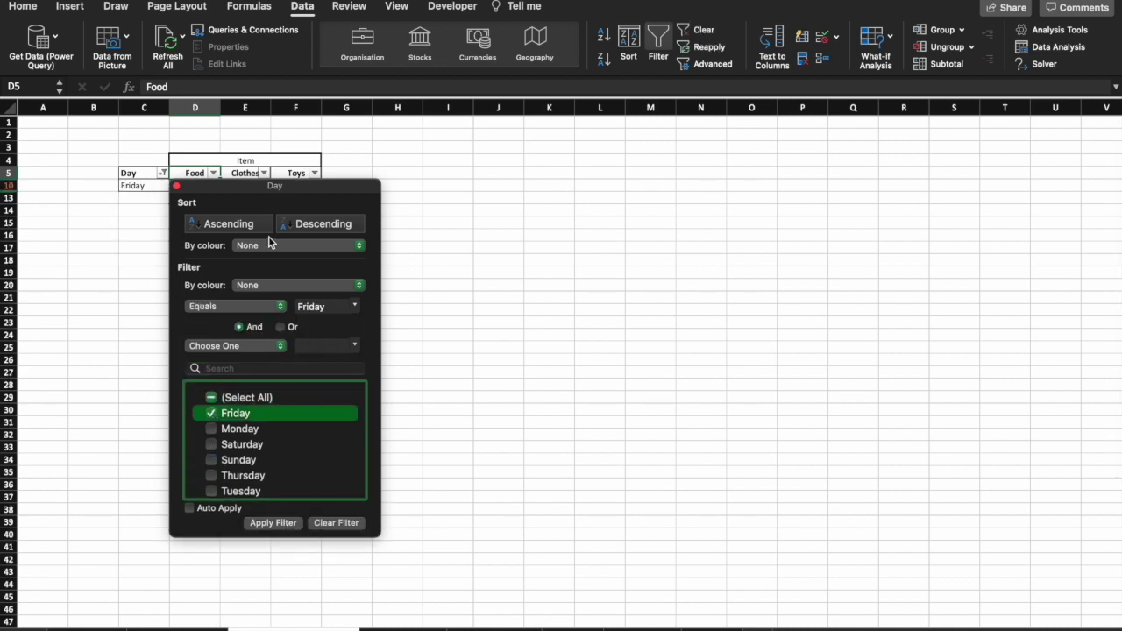
Widen the Day filter to show Thursday, Friday and Saturday.
left_click_drag(252, 191, 534, 188)
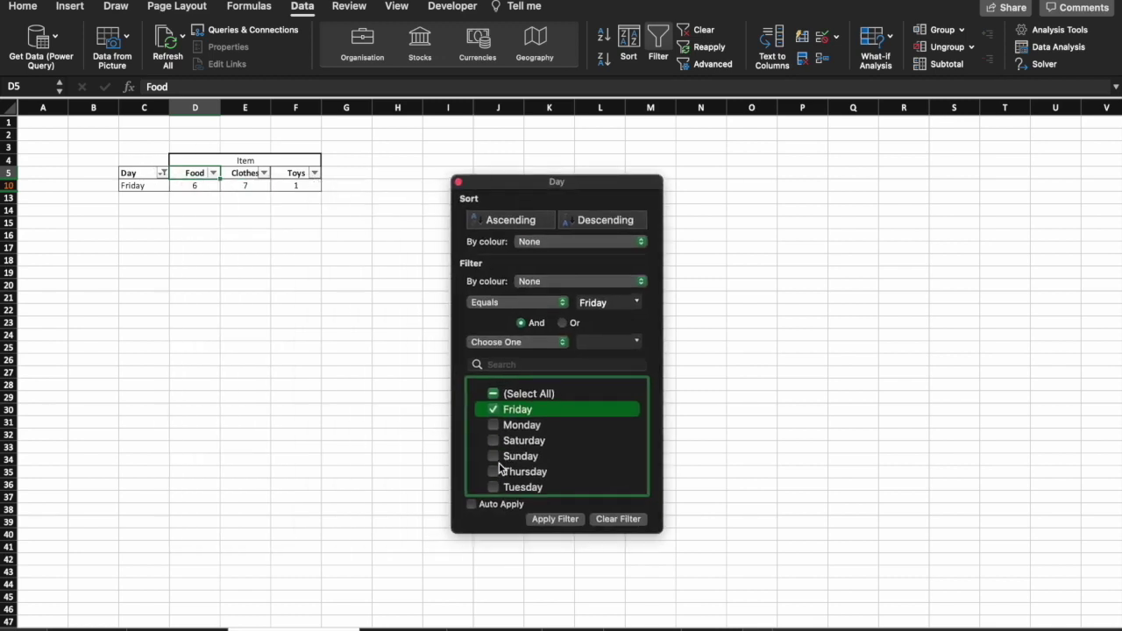
left_click(493, 472)
left_click(495, 441)
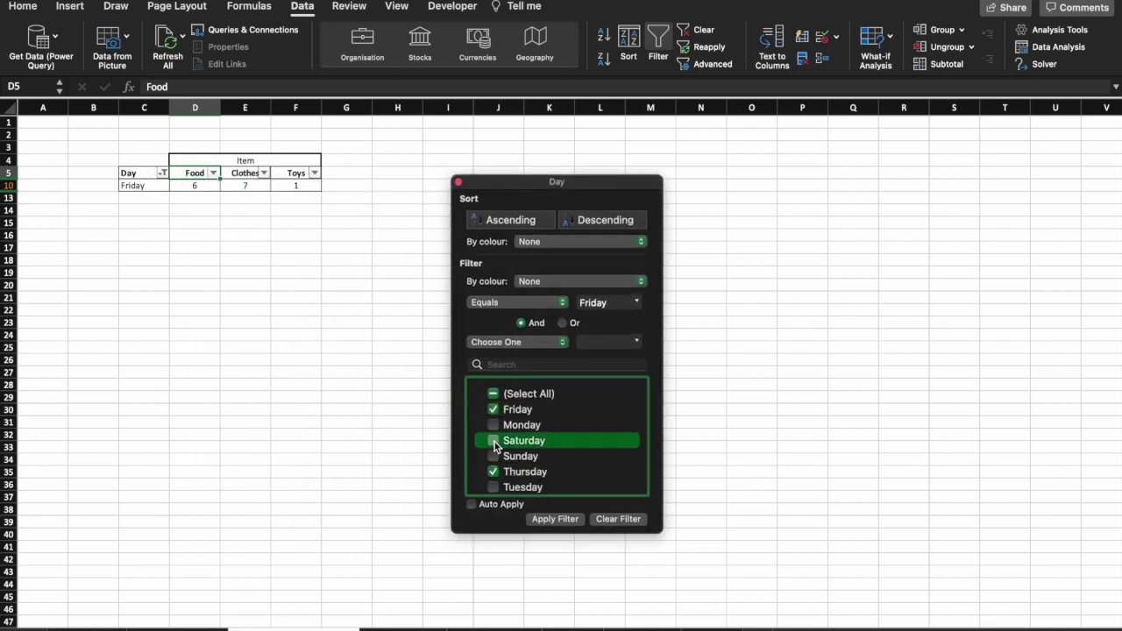
left_click(553, 520)
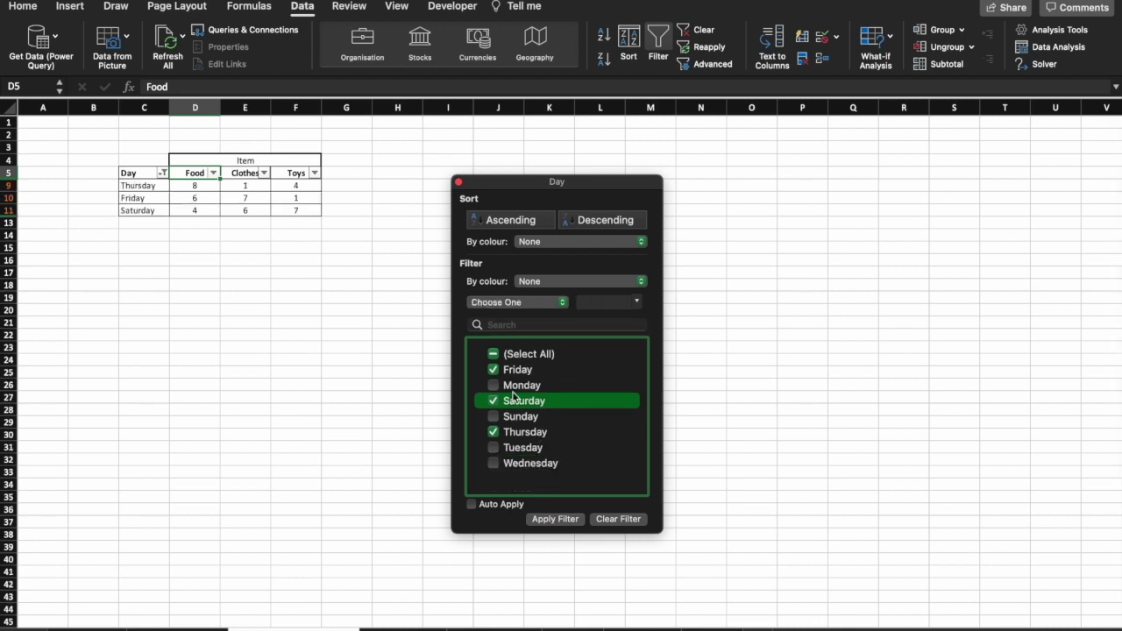
Show all seven days again and try A-to-Z and Z-to-A sorts on Day.
left_click(494, 354)
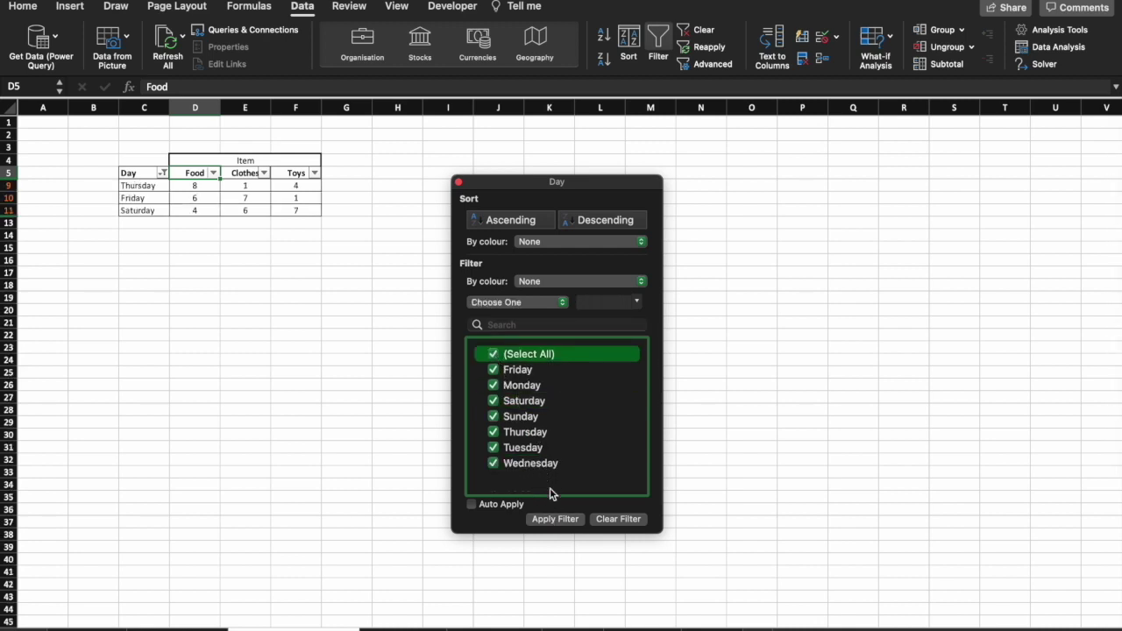
left_click(552, 520)
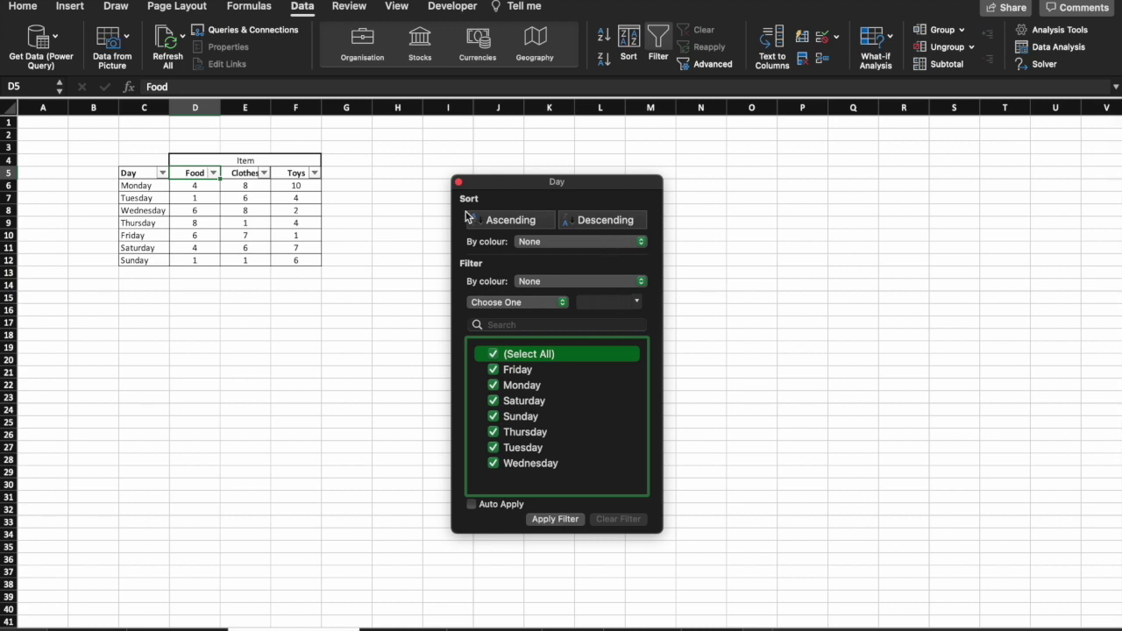
left_click(511, 221)
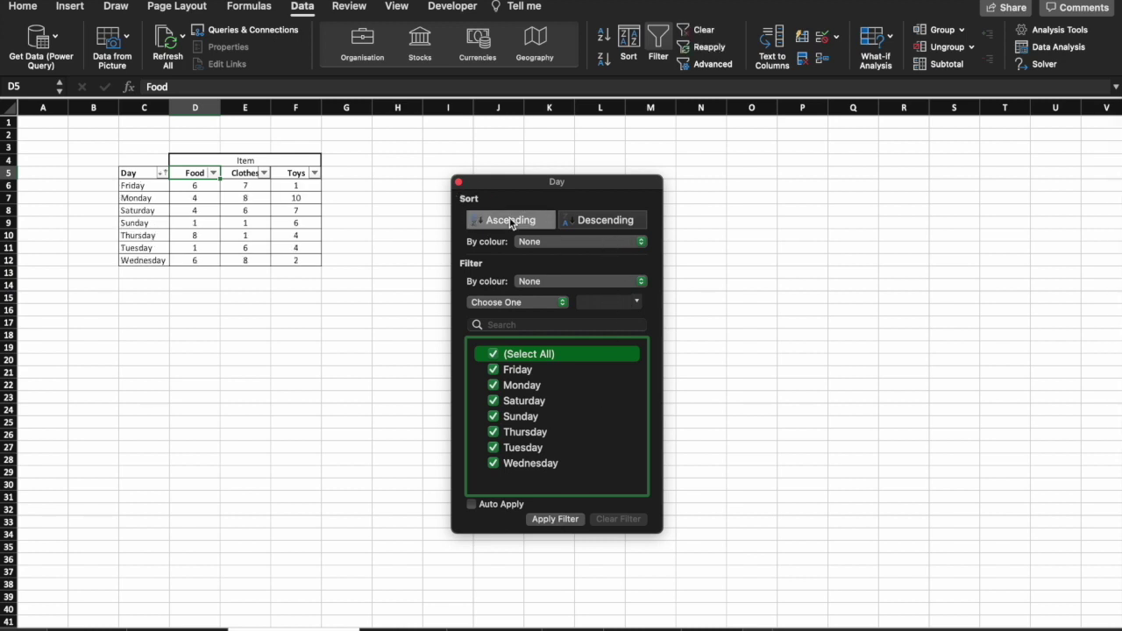
left_click(610, 221)
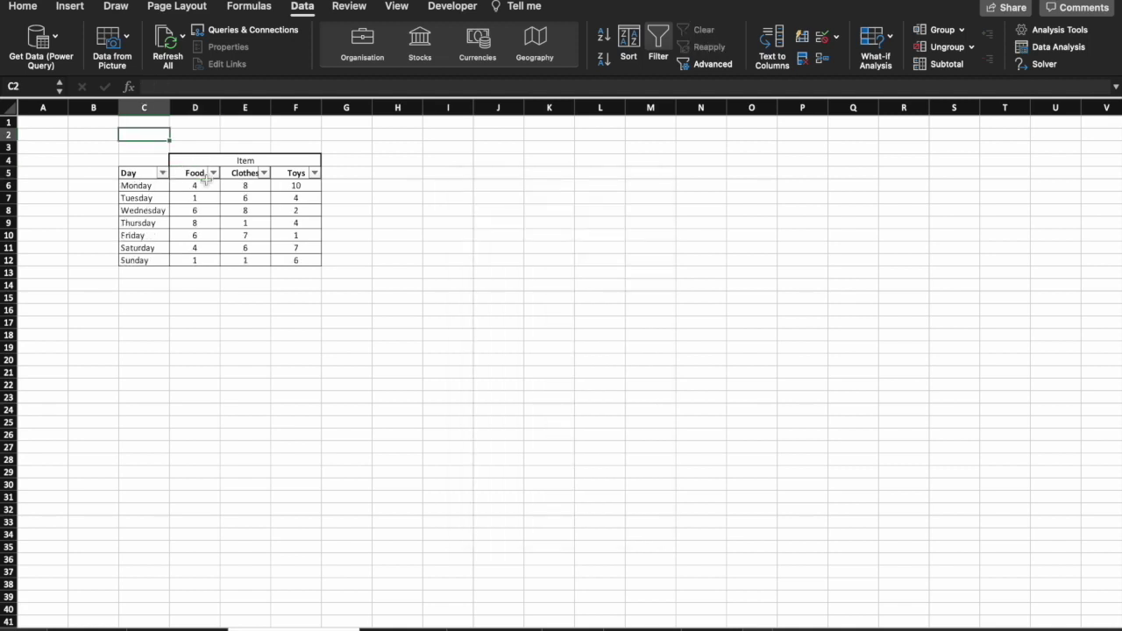
Sort the table by Food ascending, then descending so Thursday's 8 comes first.
left_click(213, 173)
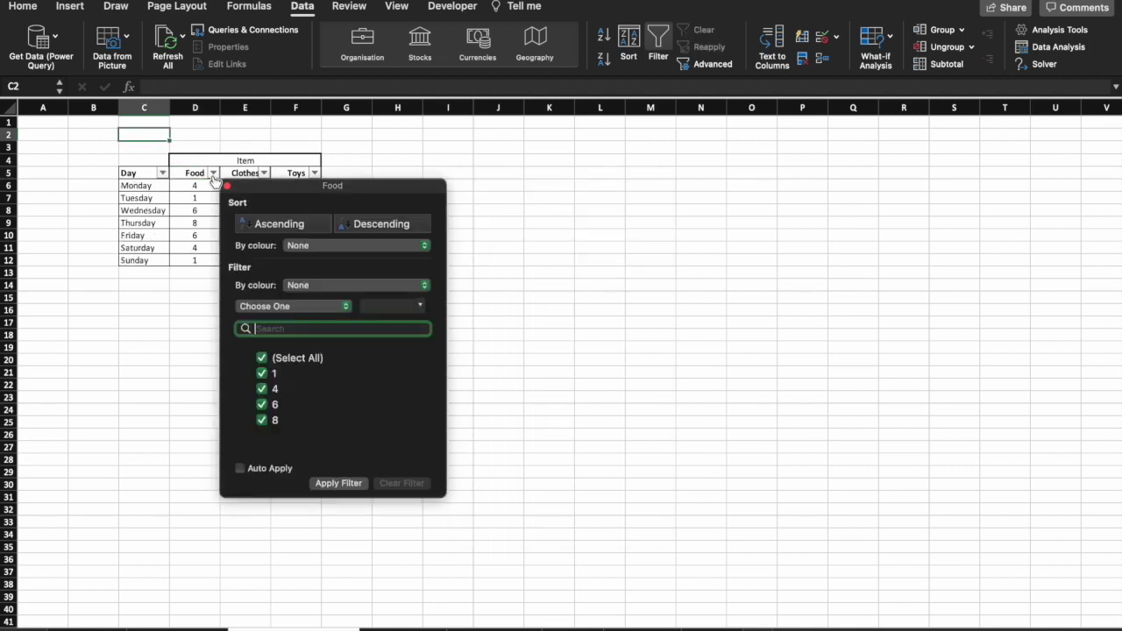
left_click(311, 226)
left_click(368, 228)
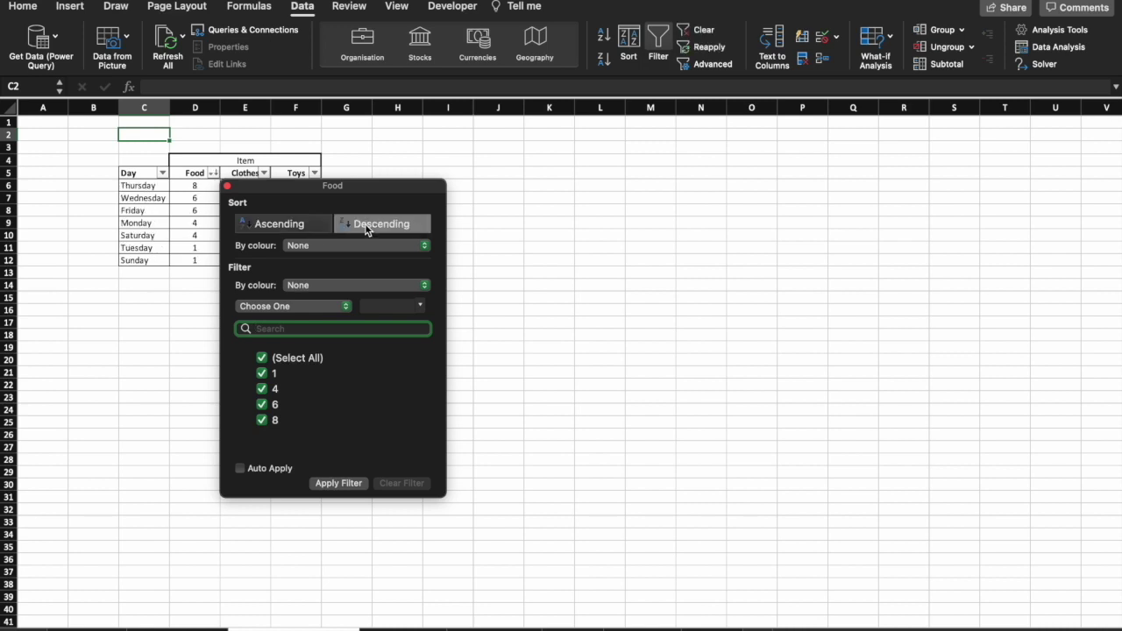
left_click(227, 186)
left_click(234, 215)
Fill Friday's and Monday's Clothes cells yellow.
left_click(25, 7)
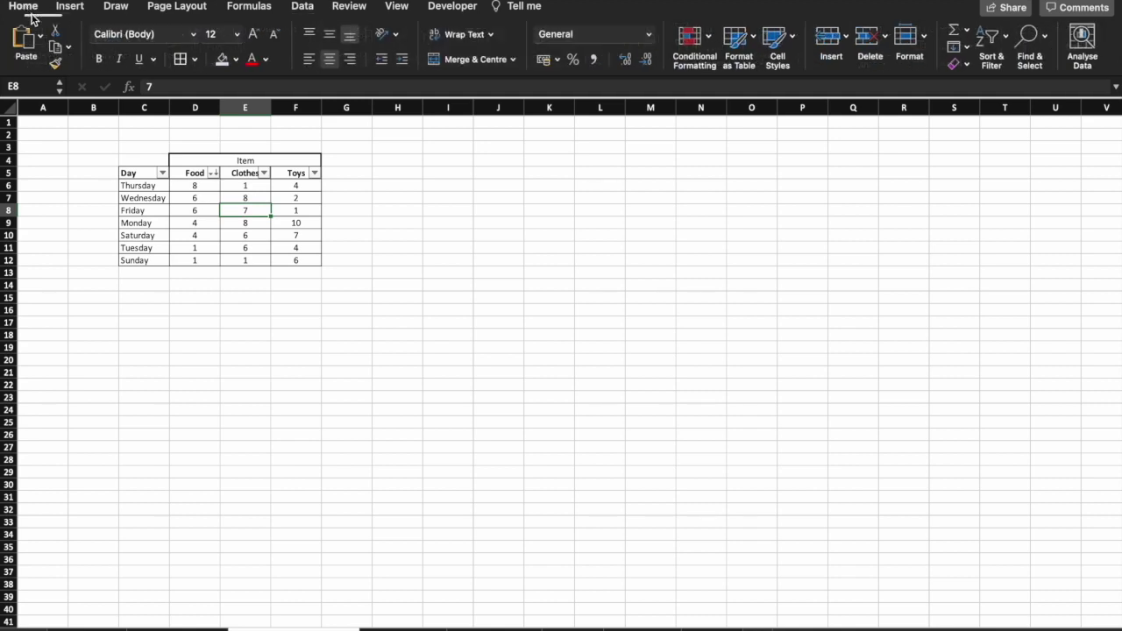
left_click_drag(245, 211, 245, 223)
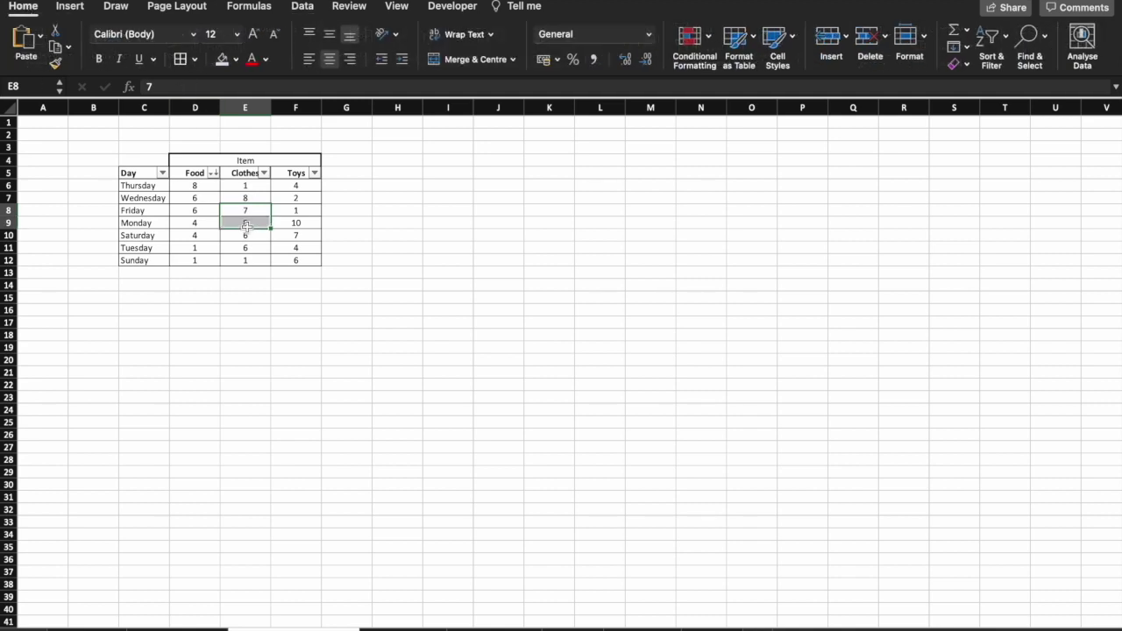
left_click(236, 59)
left_click(268, 235)
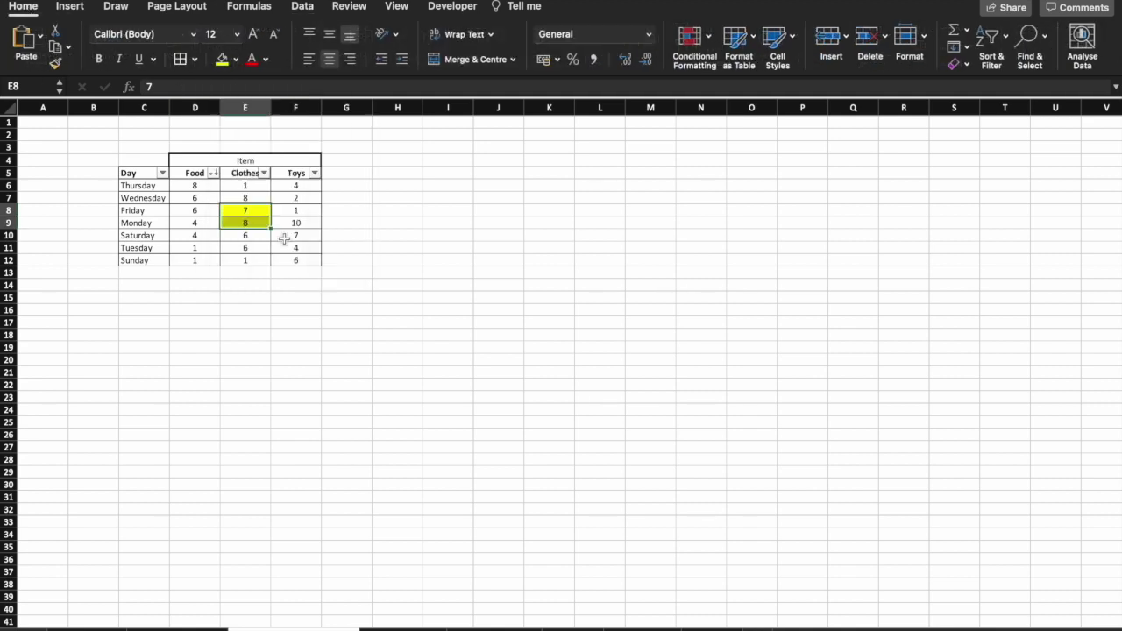
Sort the yellow cells to the top, then switch to the data-cleaning sheet.
right_click(255, 223)
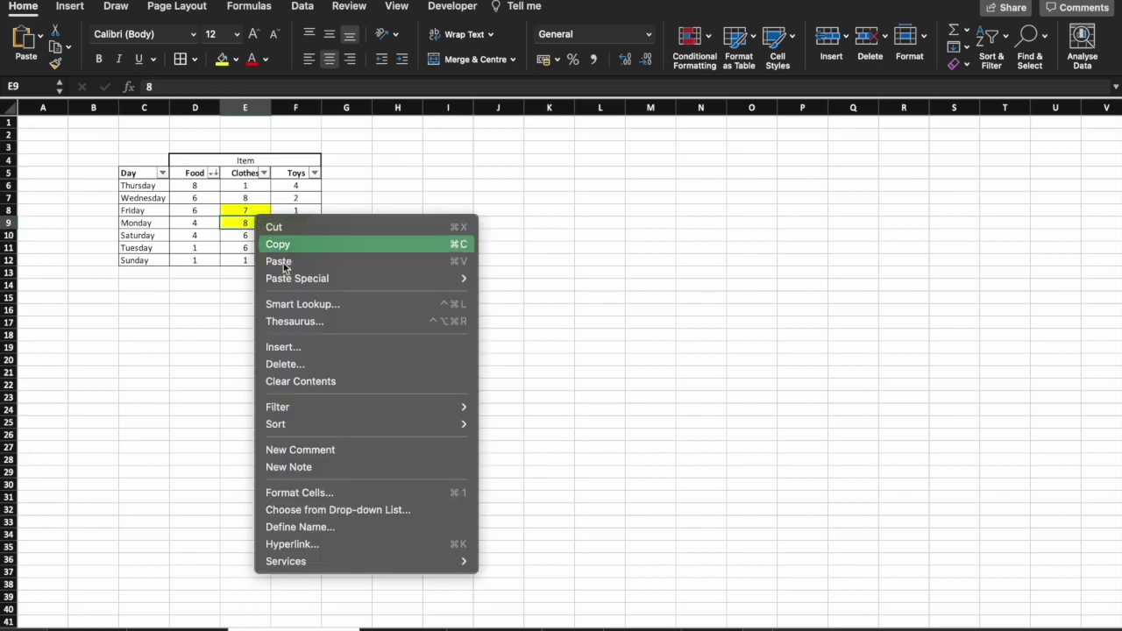
mouse_move(340, 427)
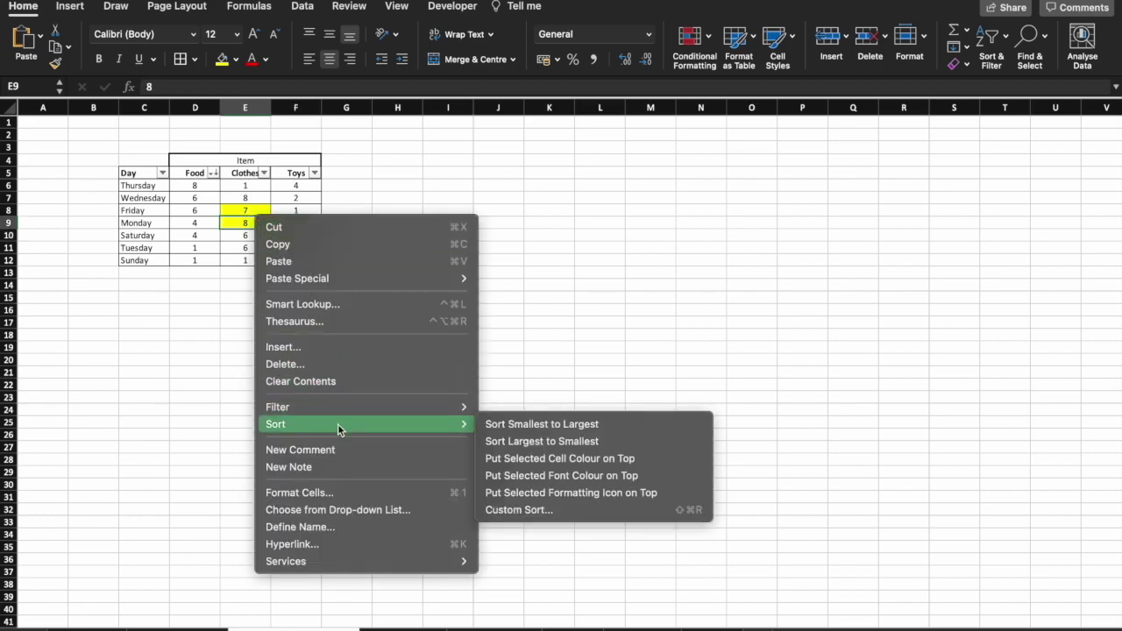
left_click(514, 462)
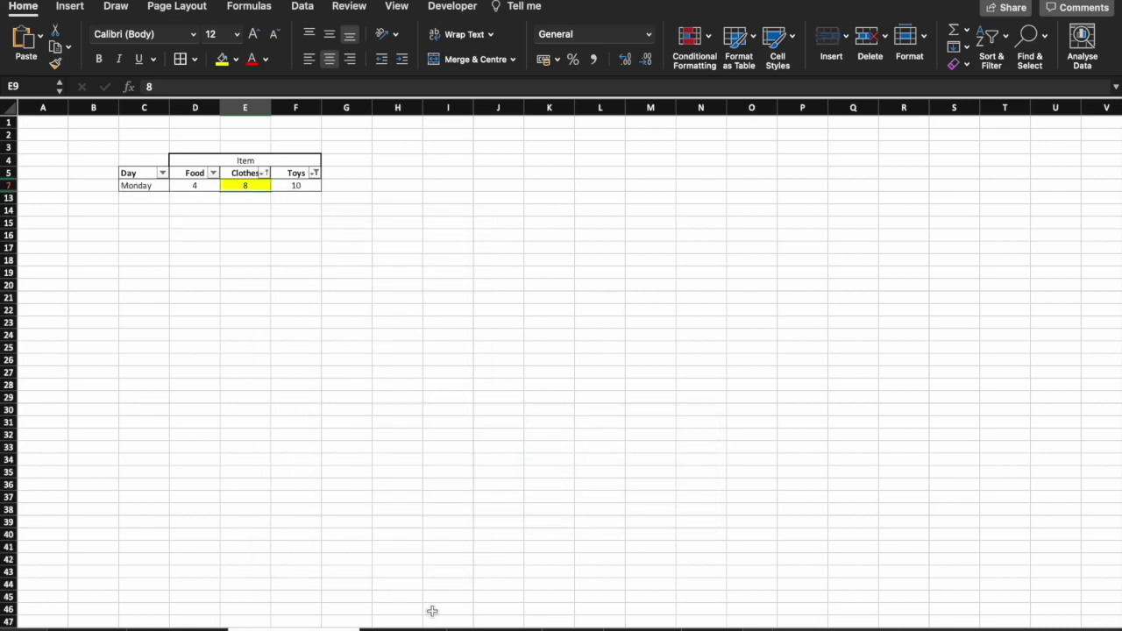
left_click(433, 626)
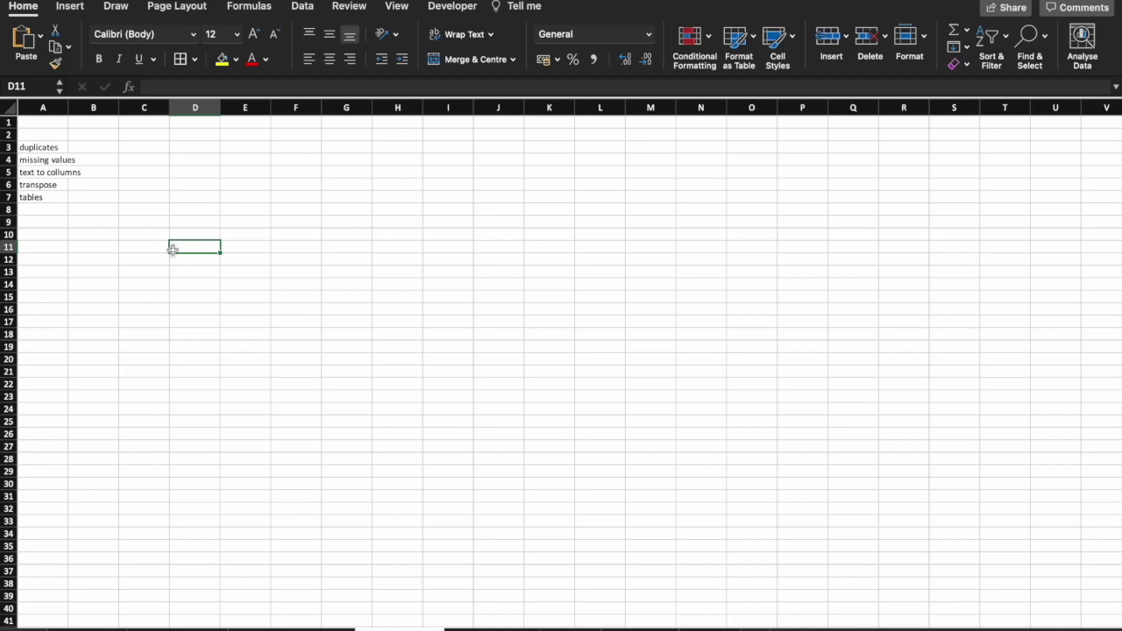
Enter Monday entries and Tuesday in column E, then fill the day sequence down to Sunday at E13.
left_click(241, 173)
type("Monday")
key("Return")
type("Monday")
key("Return")
type("Monday")
key("Return")
type("Tuesday")
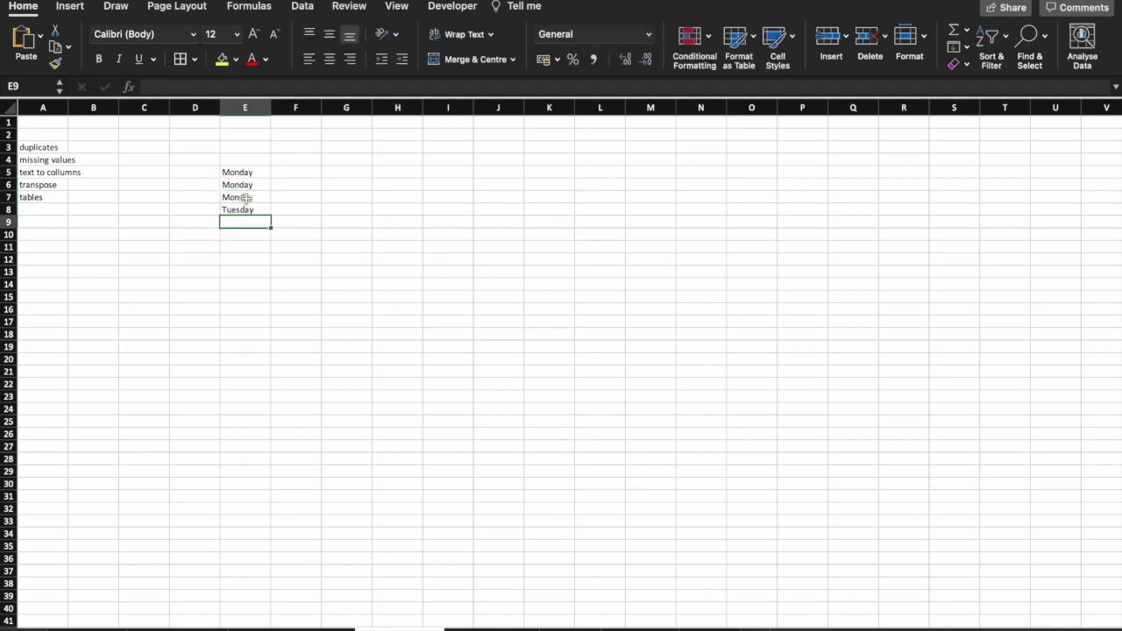
left_click_drag(245, 198, 245, 210)
left_click_drag(271, 216, 271, 273)
left_click(327, 223)
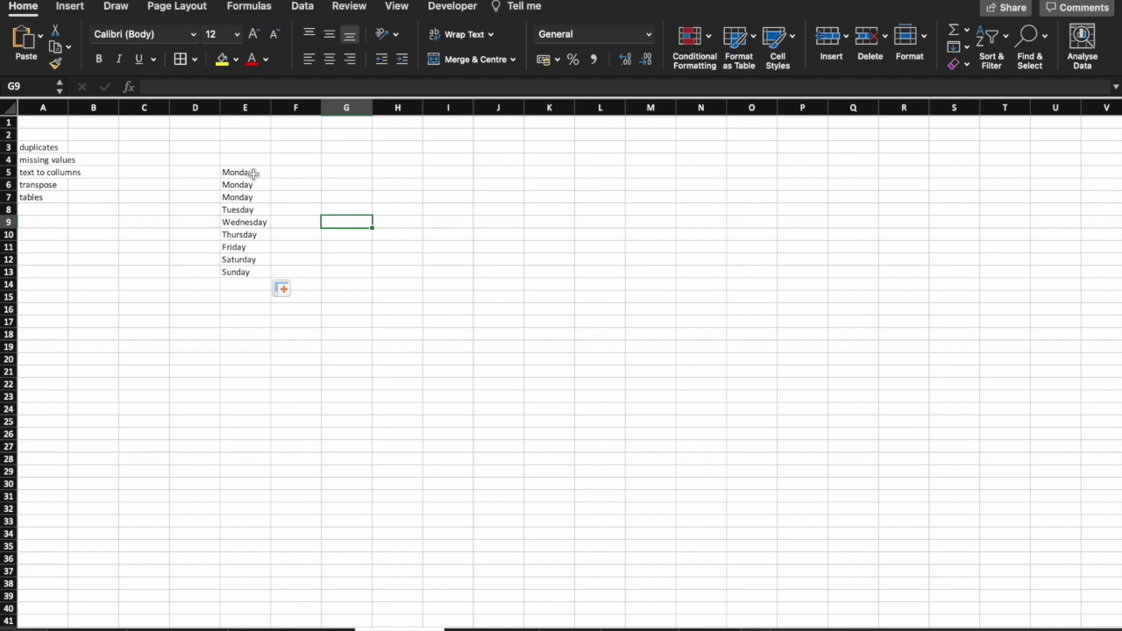
left_click_drag(253, 172, 249, 273)
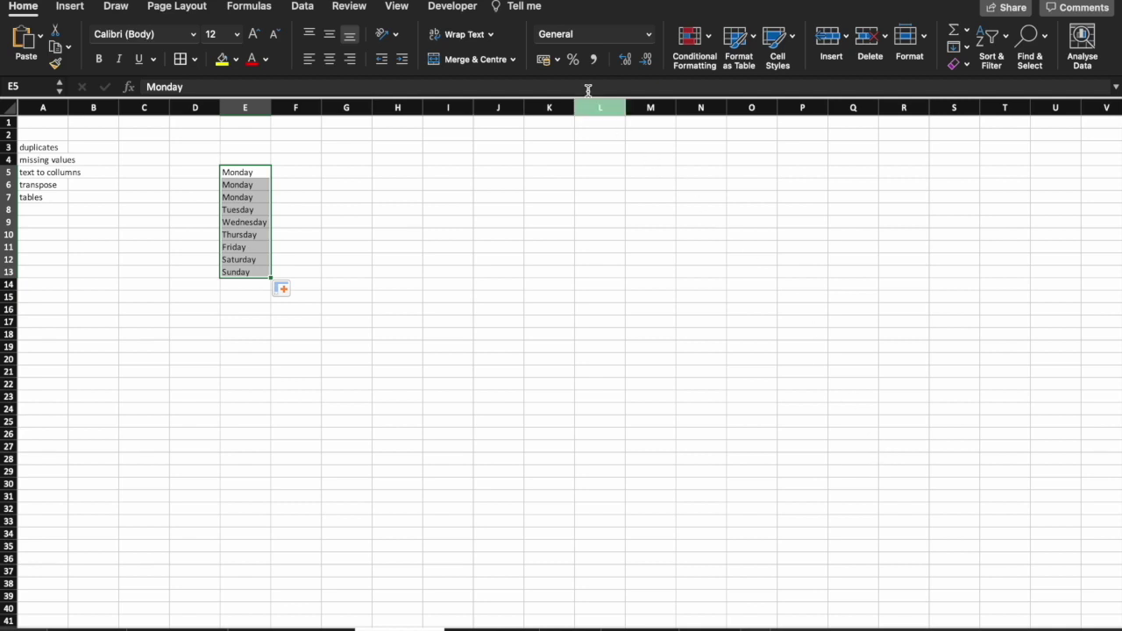
Run Remove Duplicates on E5:E13 via the 'dup' search, leaving one of each day.
left_click(507, 11)
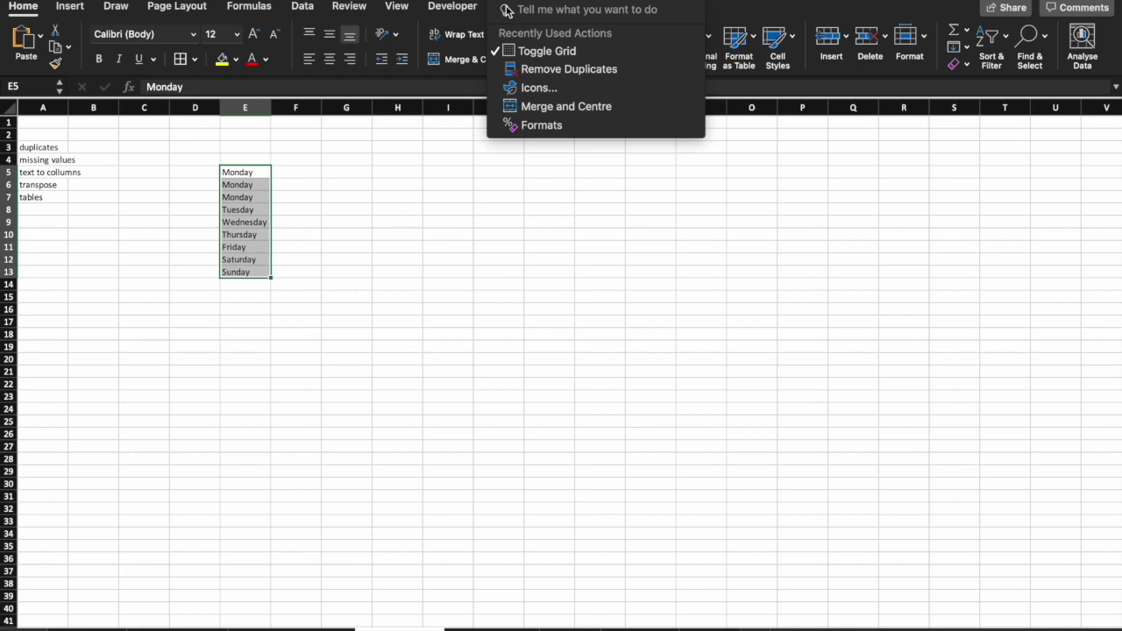
type("dup")
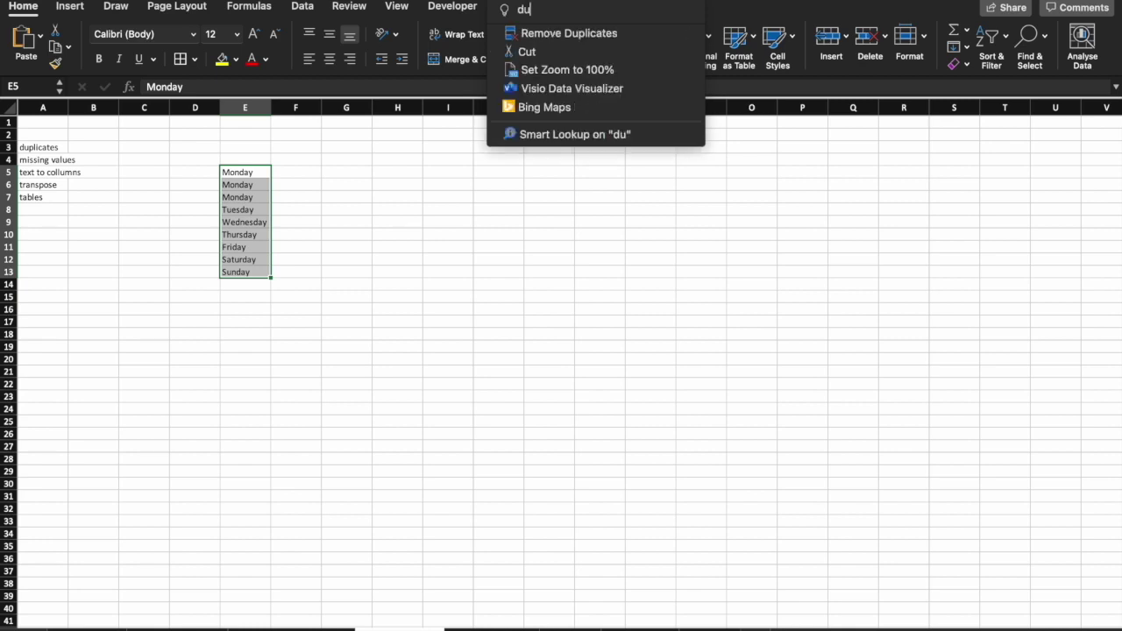
left_click(581, 35)
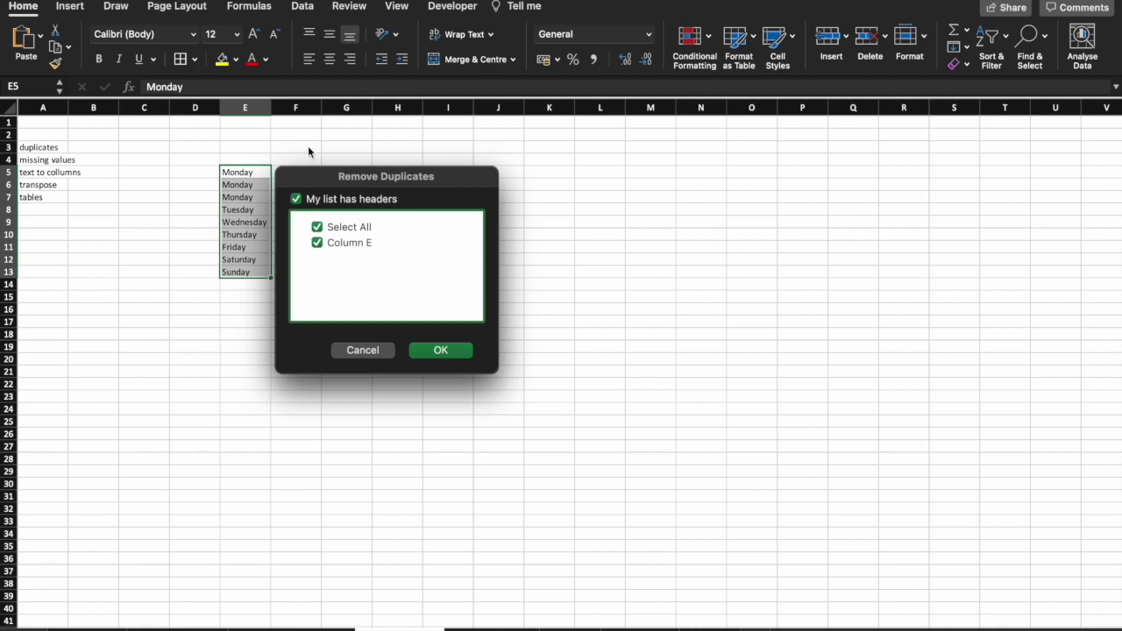
left_click(434, 351)
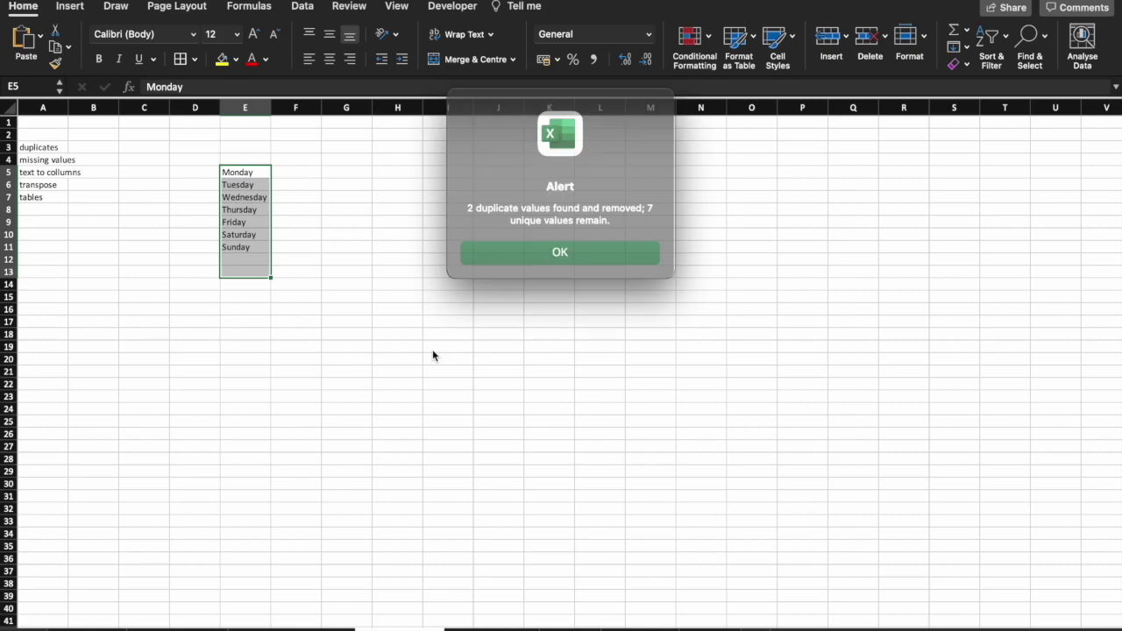
left_click(527, 251)
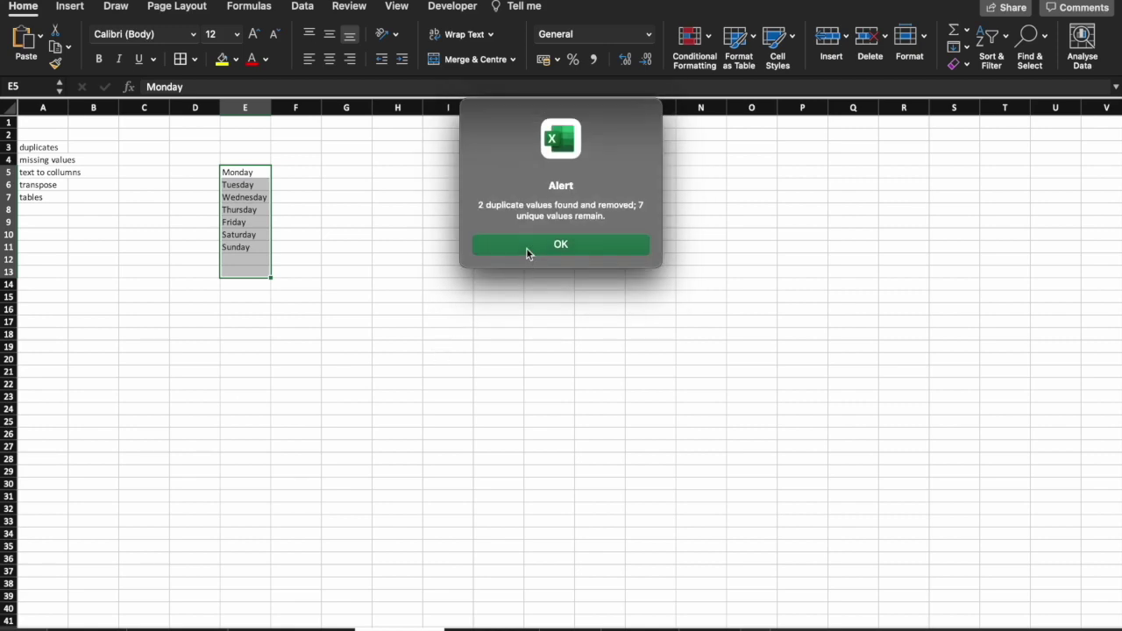
left_click(379, 279)
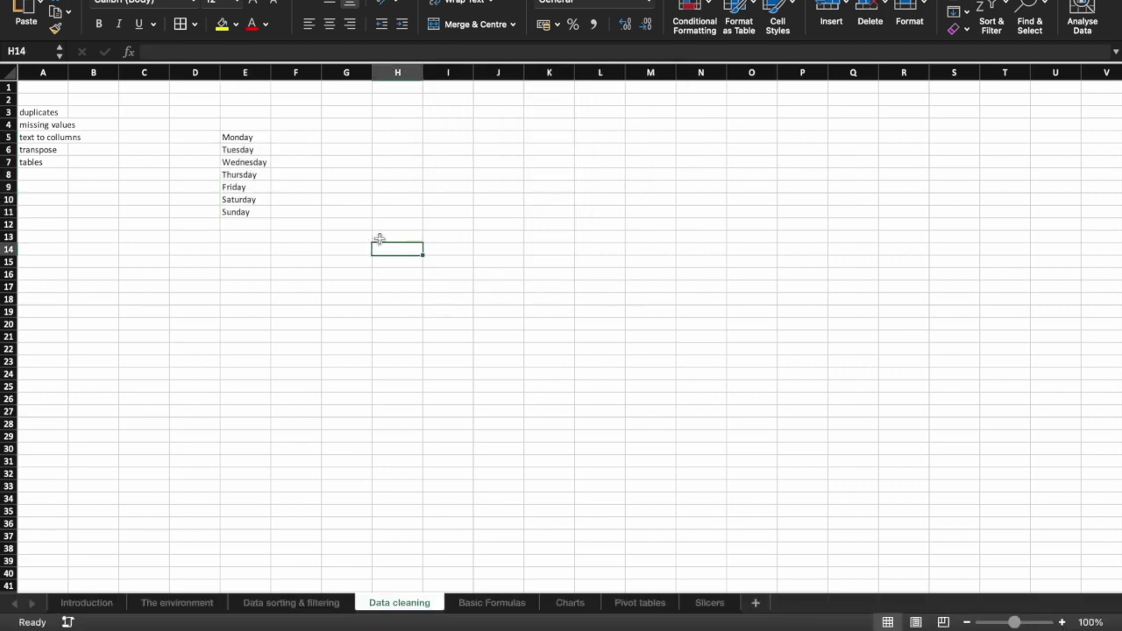
left_click_drag(246, 140, 247, 218)
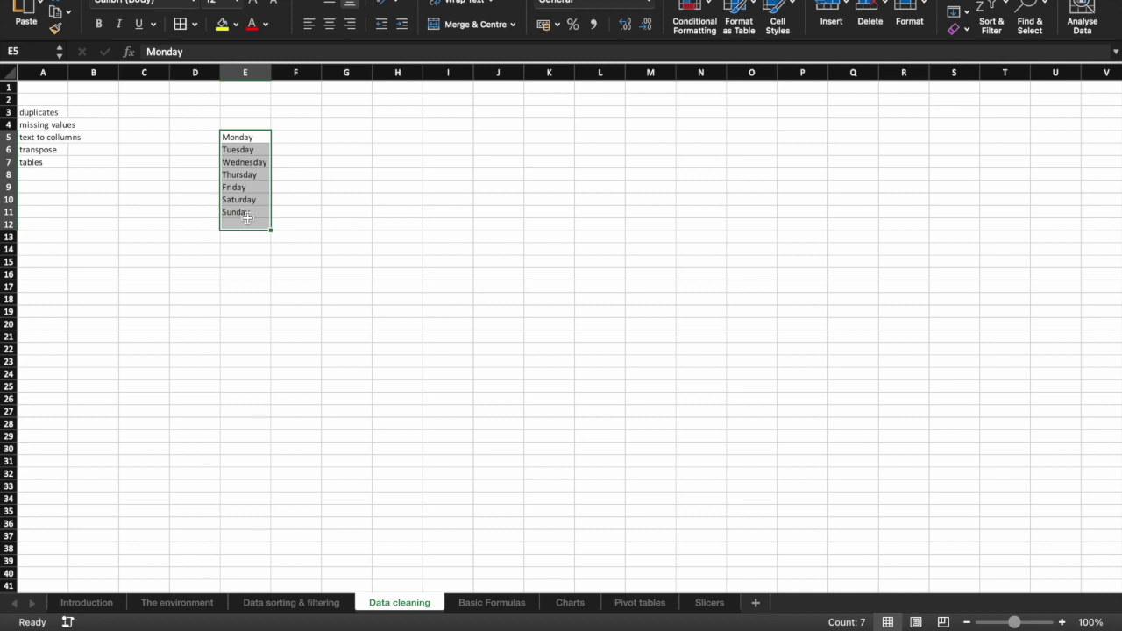
left_click(292, 211)
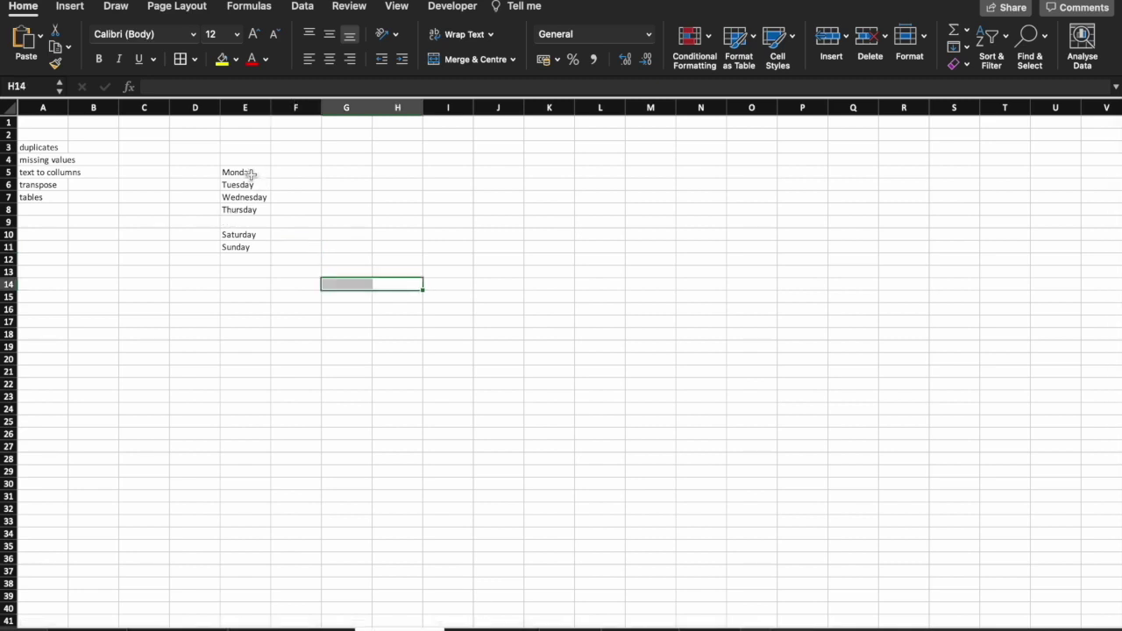
Filter the weekday list in E5:E11 to show only blank cells.
left_click_drag(251, 174, 246, 250)
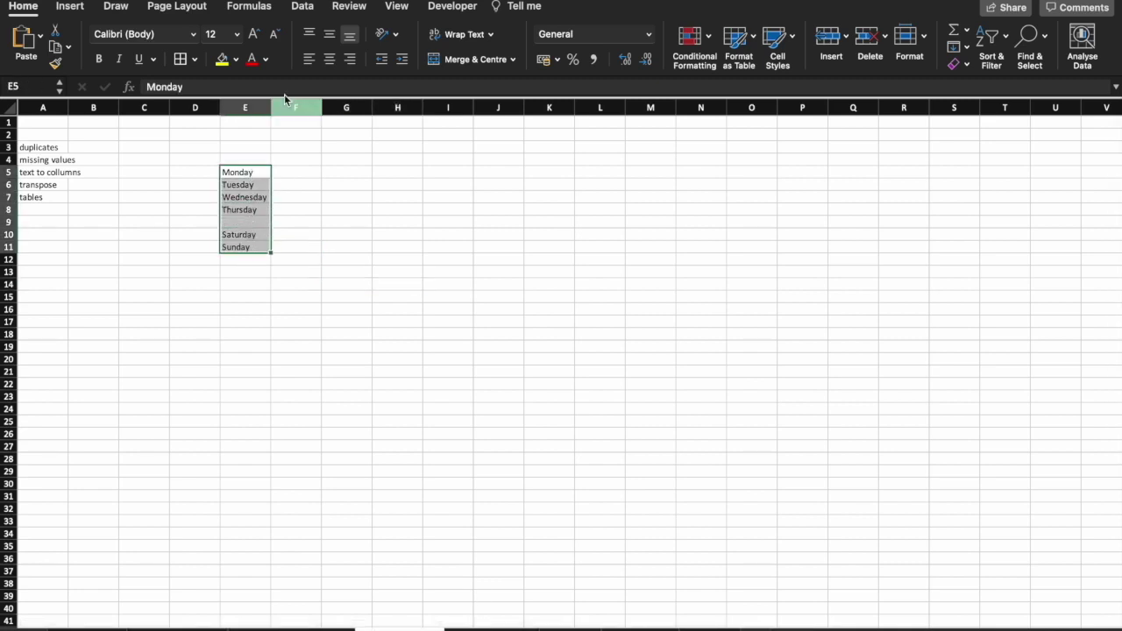
left_click(302, 6)
left_click(659, 40)
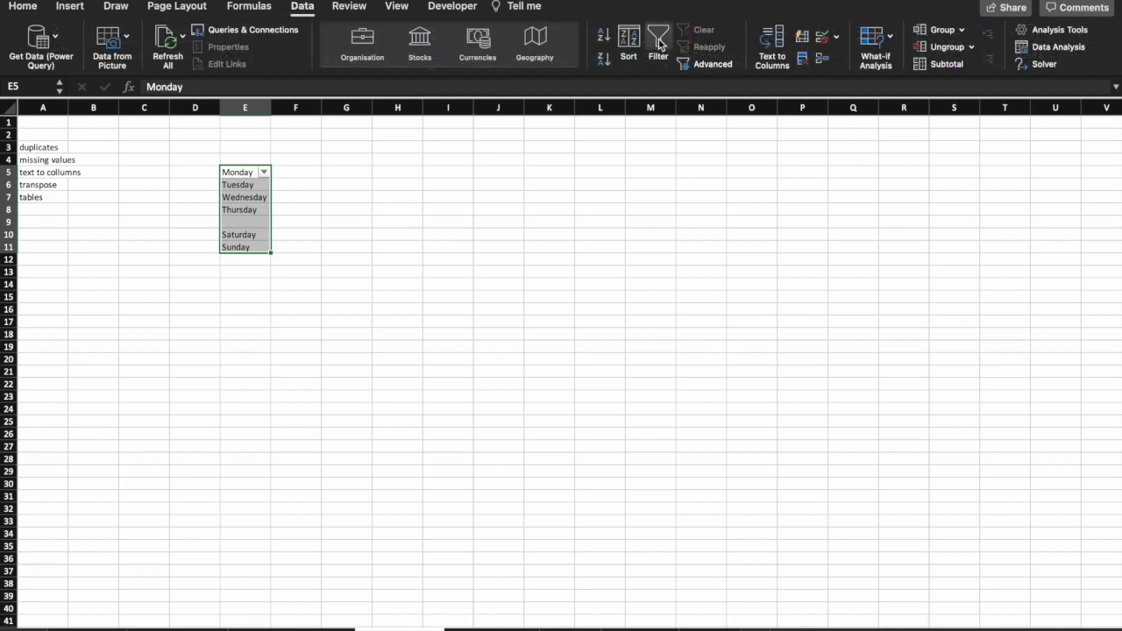
left_click(265, 173)
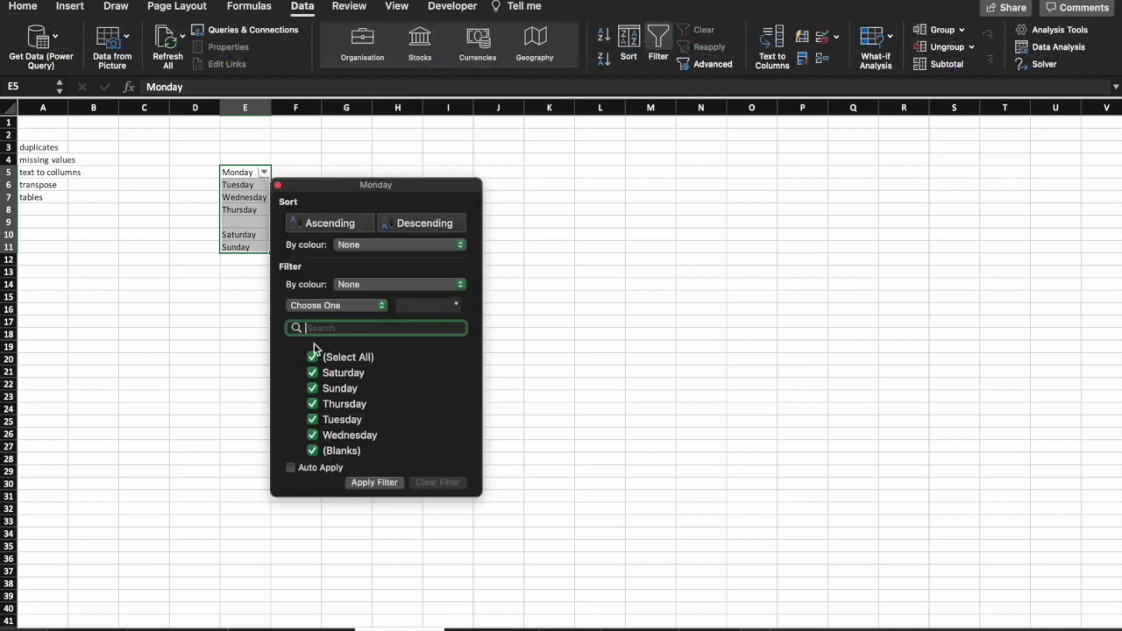
left_click(313, 358)
left_click(313, 451)
left_click(384, 483)
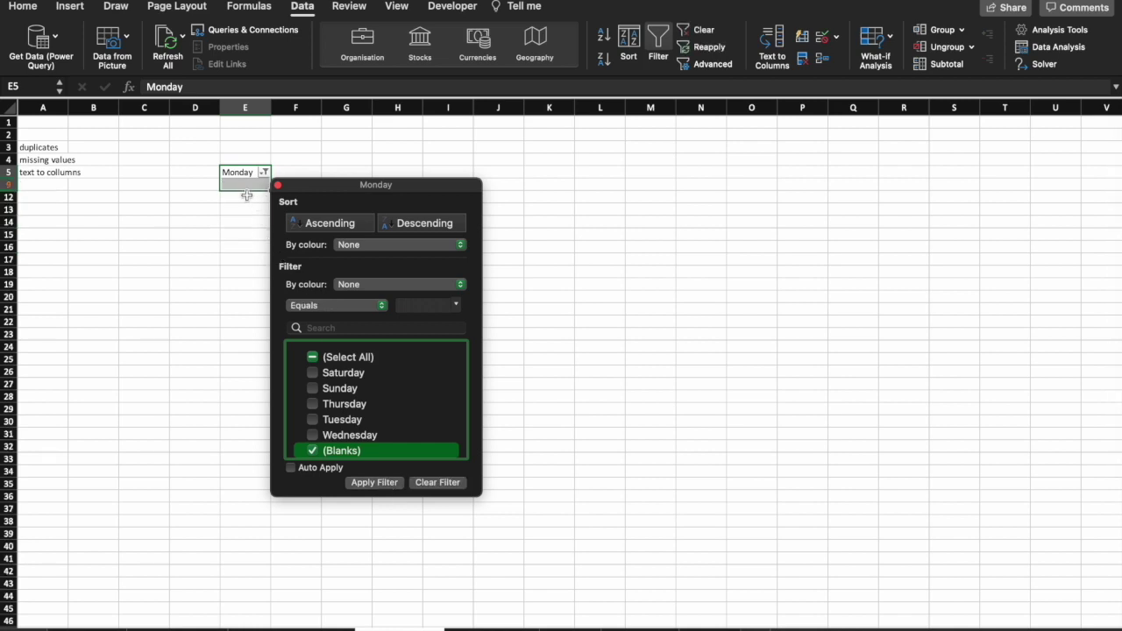
left_click(248, 188)
Type 'blank' into the empty cell E9, then clear the filter to show all rows.
left_click(254, 186)
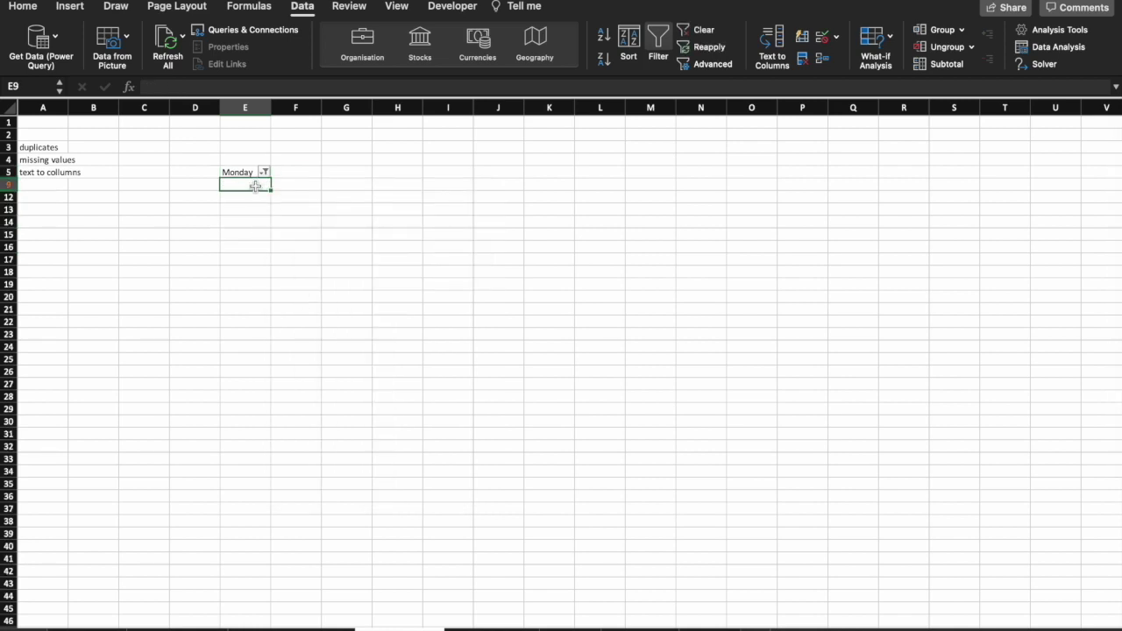
type("blank")
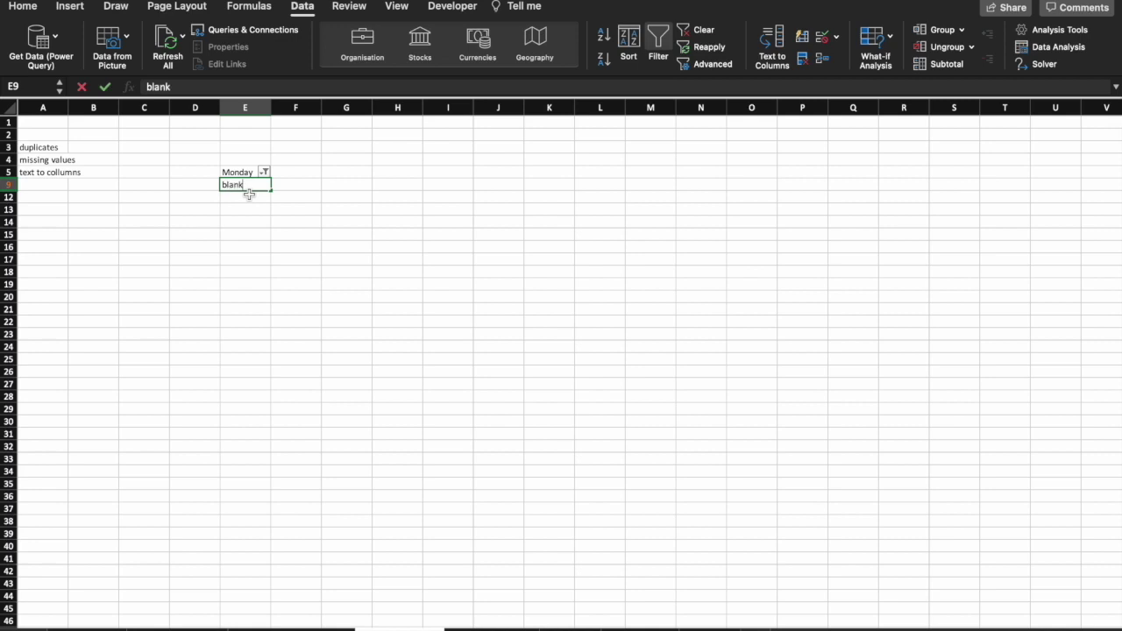
left_click(301, 173)
left_click(264, 172)
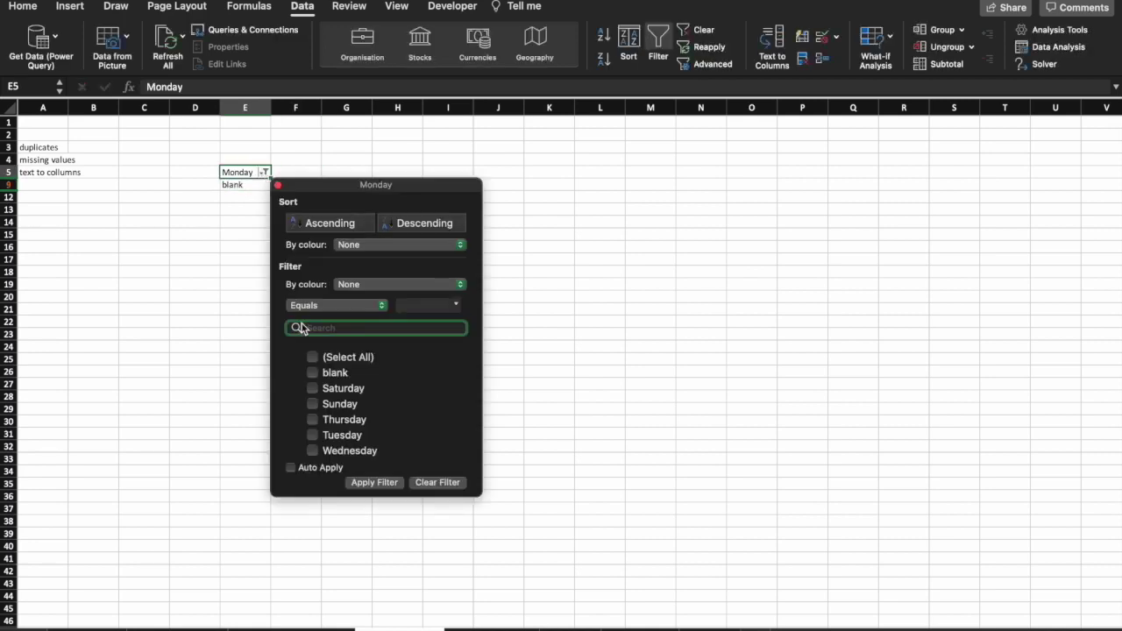
left_click(312, 357)
left_click(377, 482)
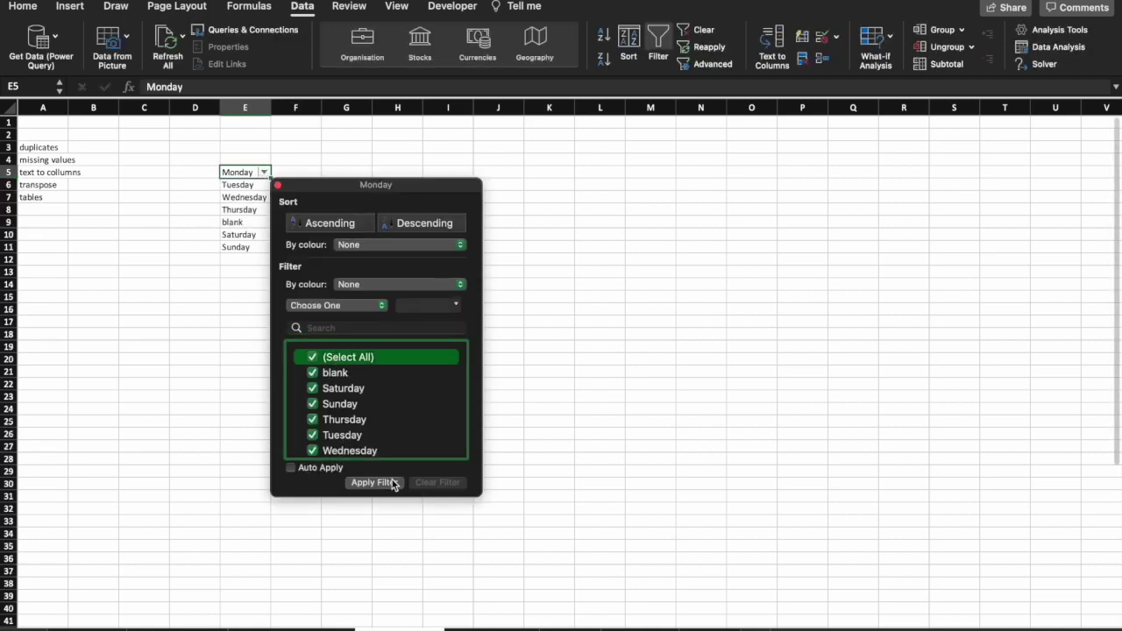
left_click(277, 185)
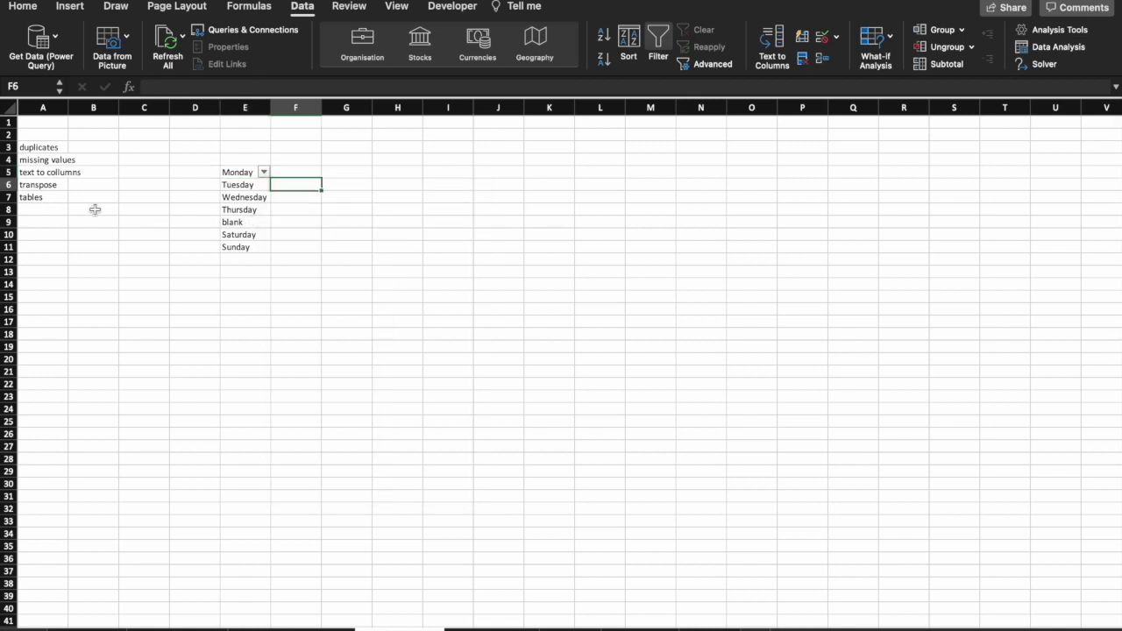
left_click(51, 211)
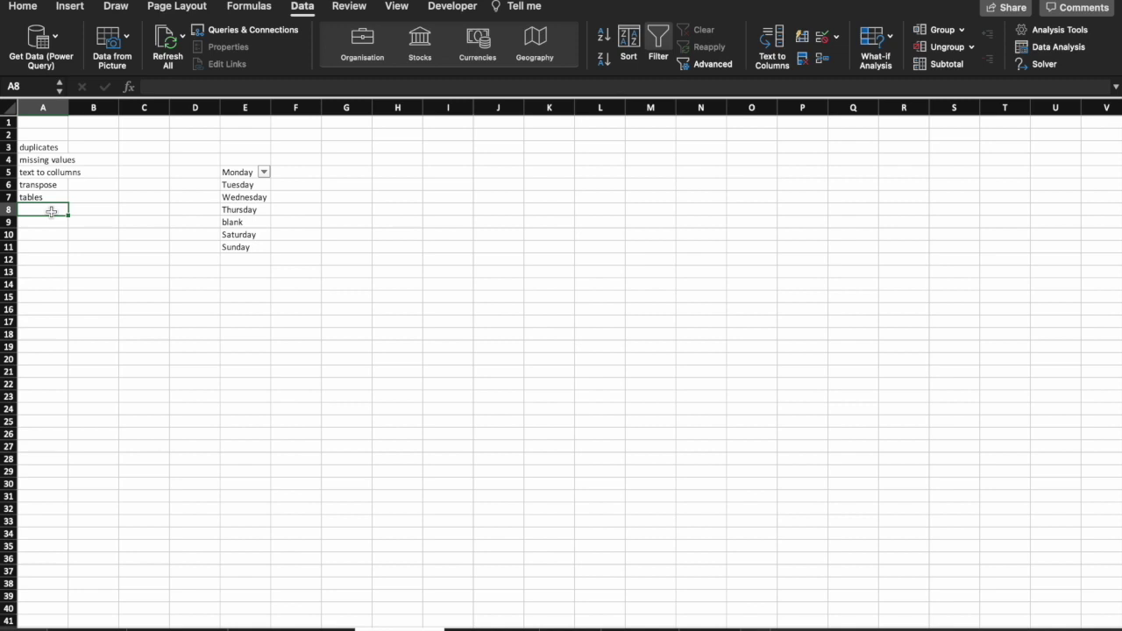
Add 'conditional formating' in A8 and clear 'duplicates' and 'missing values' from A3:A4.
type("conditional formating")
key("Return")
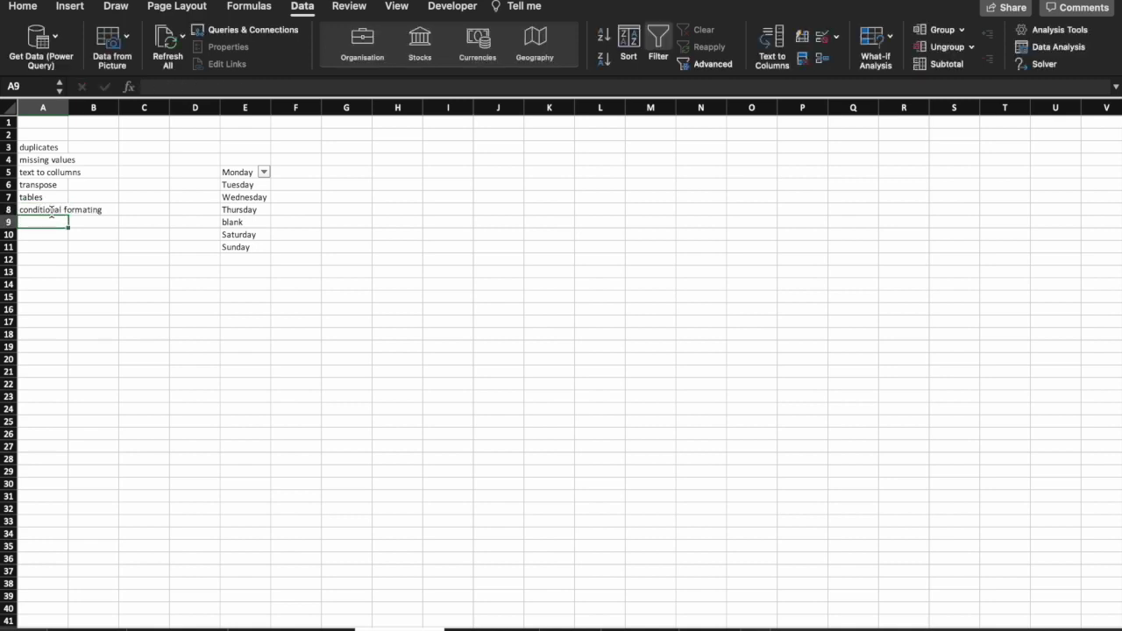
left_click(49, 147)
left_click(50, 159, "shift")
key("Delete")
left_click(75, 135)
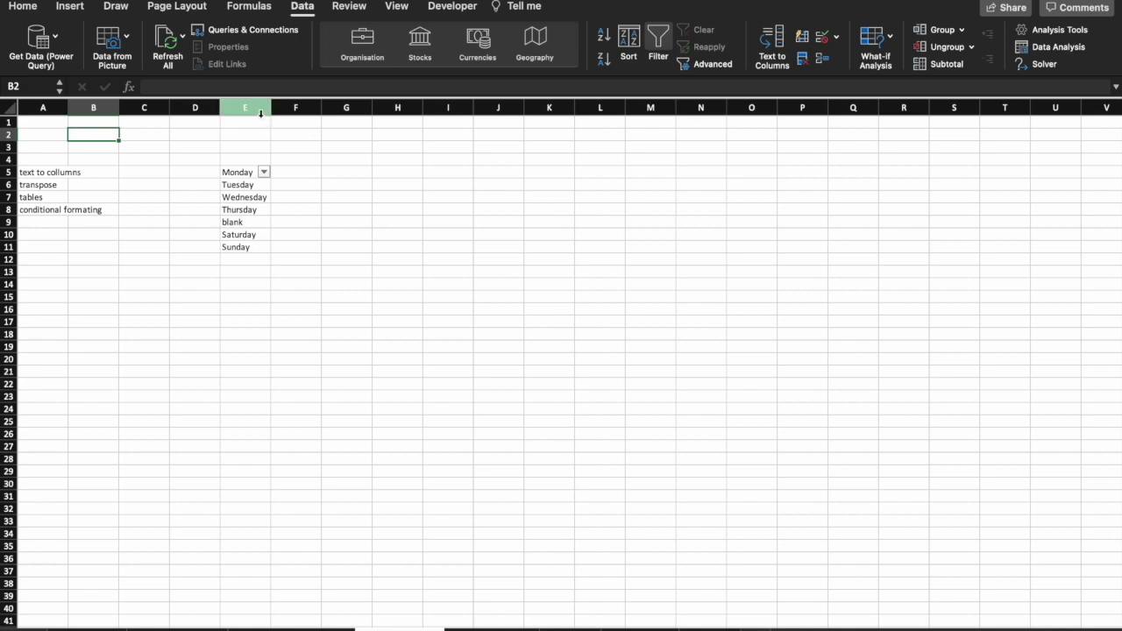
Split column E with fixed-width Text to Columns, breaking after the third character.
left_click(248, 108)
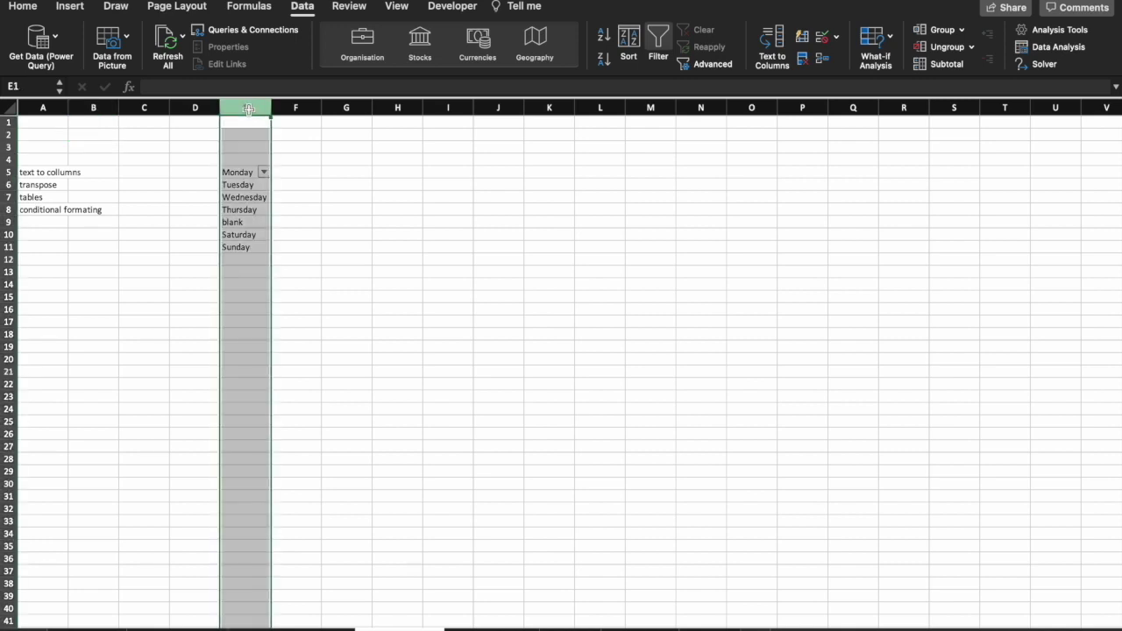
left_click(311, 9)
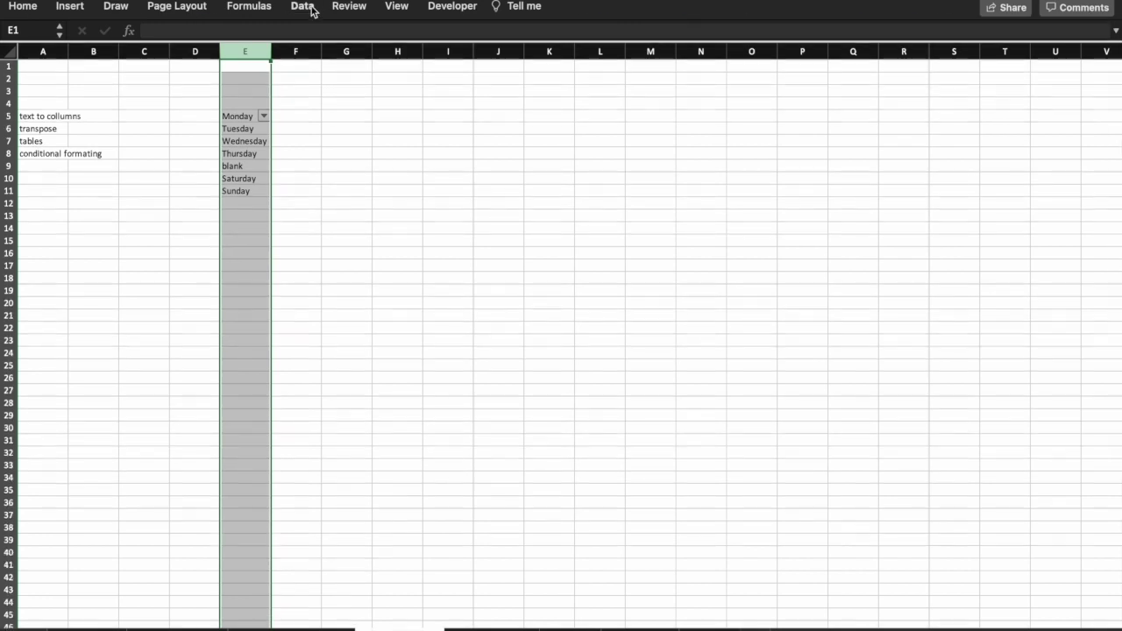
left_click(311, 9)
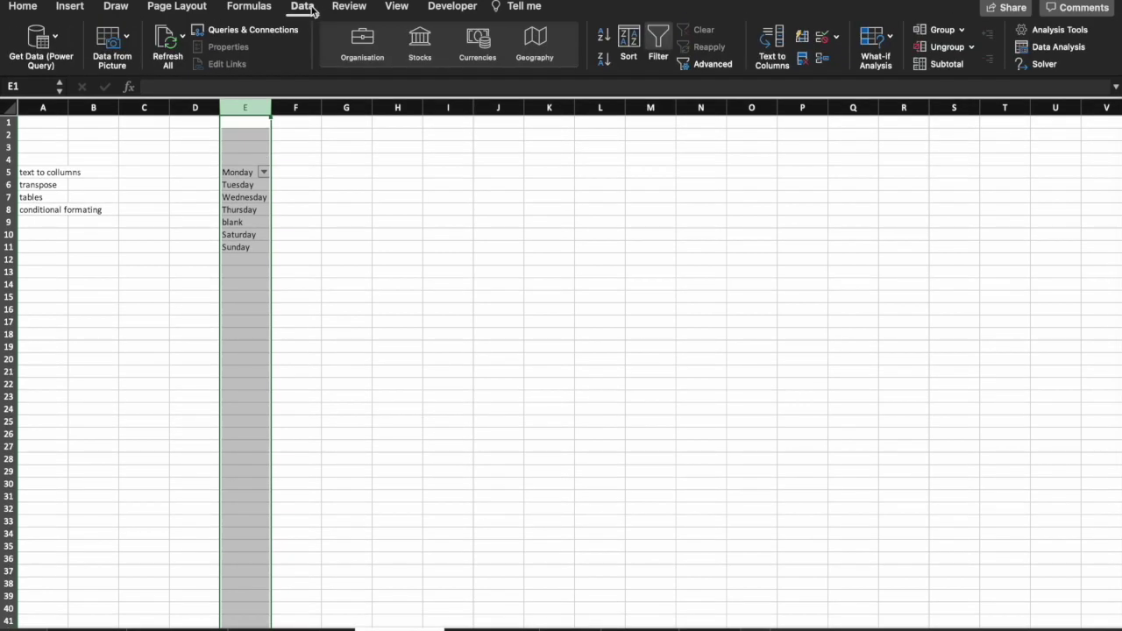
left_click(770, 61)
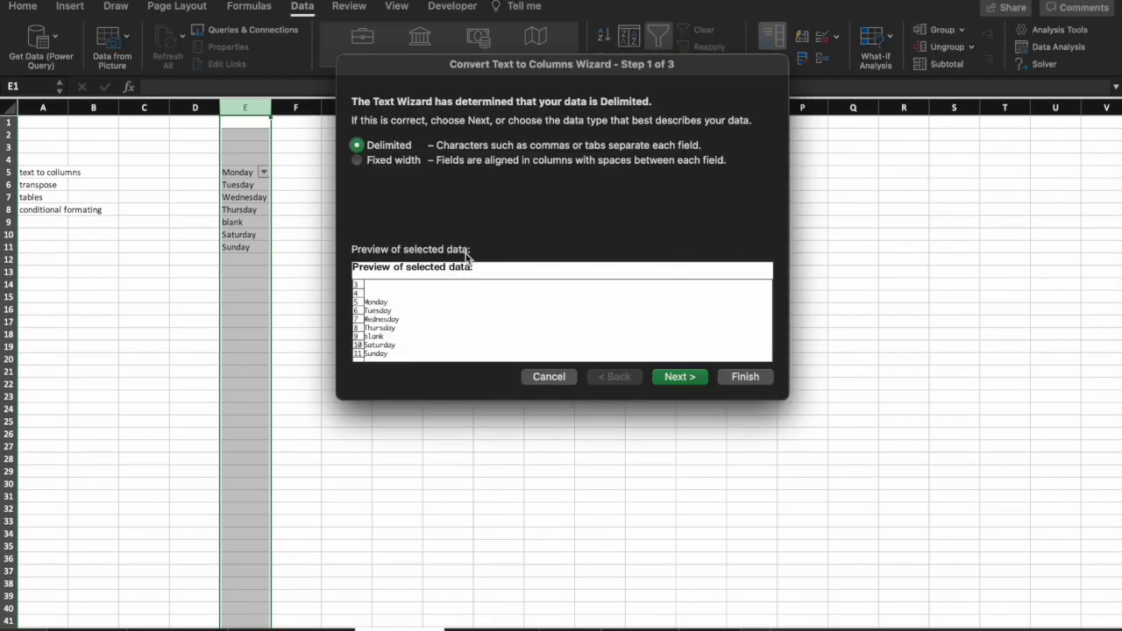
left_click(375, 165)
left_click(681, 375)
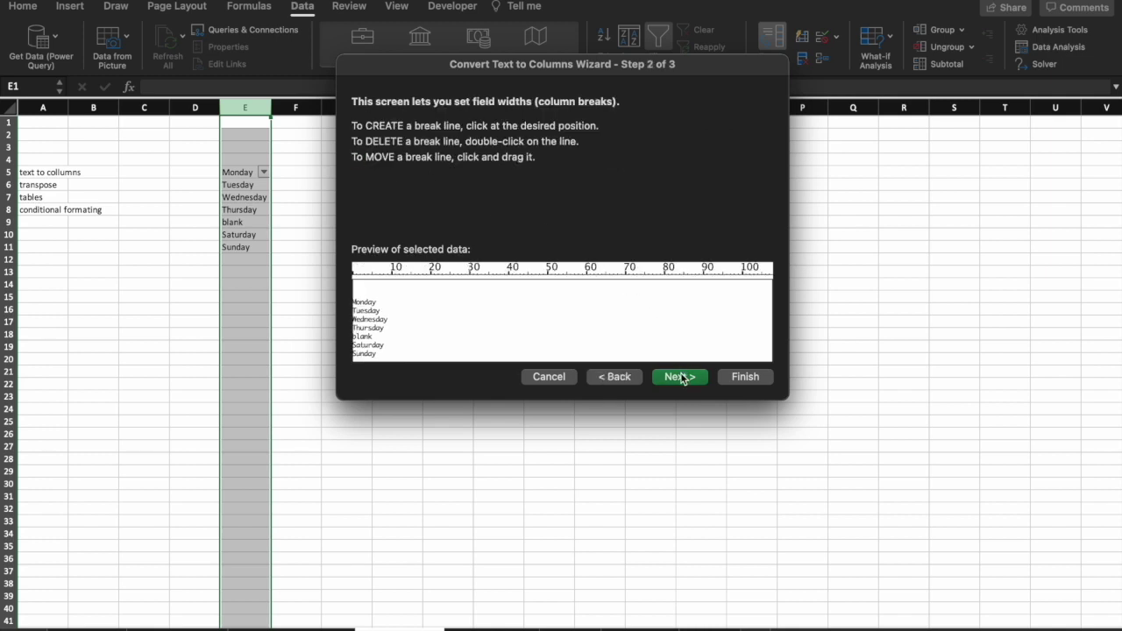
left_click(365, 274)
left_click(692, 383)
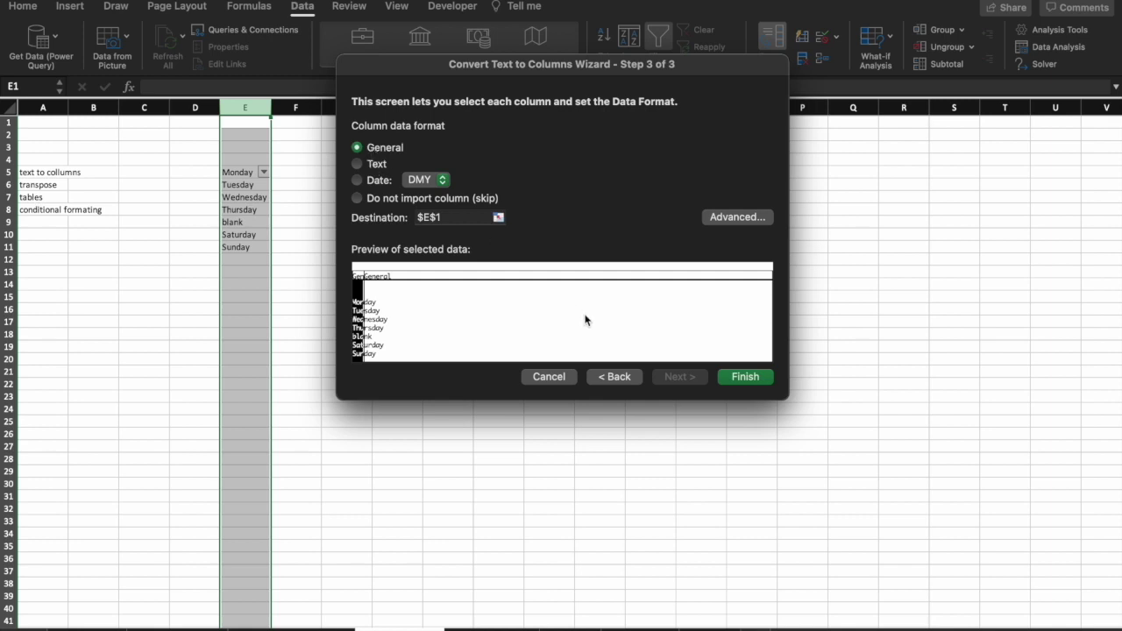
left_click(745, 377)
left_click(764, 375)
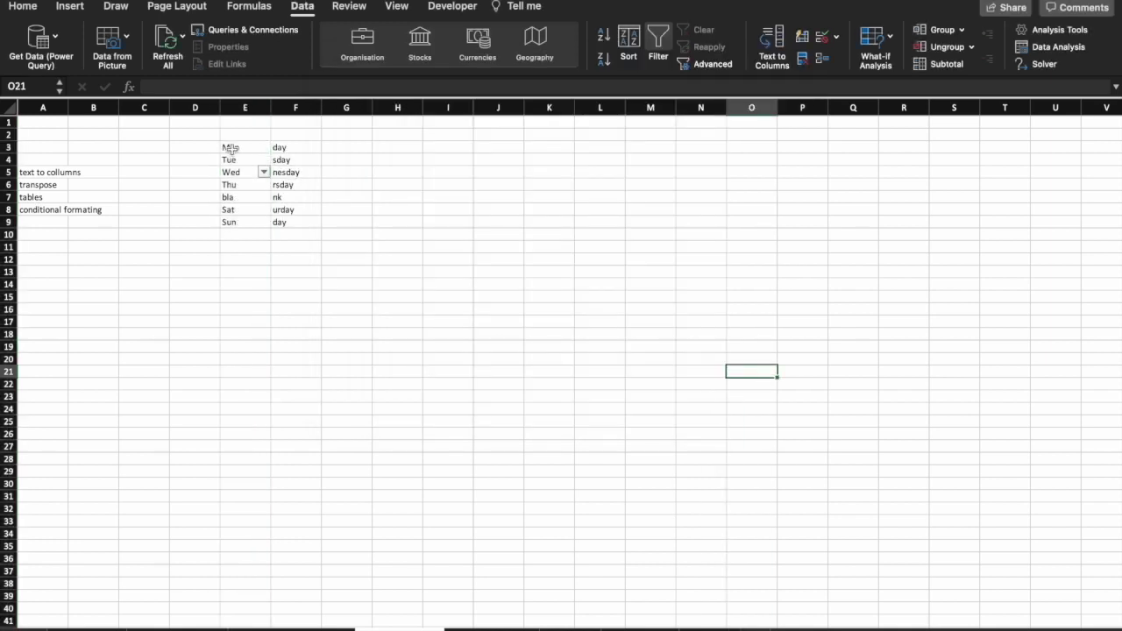
Delete column F's leftover letters and turn off filtering on the day list.
right_click(291, 107)
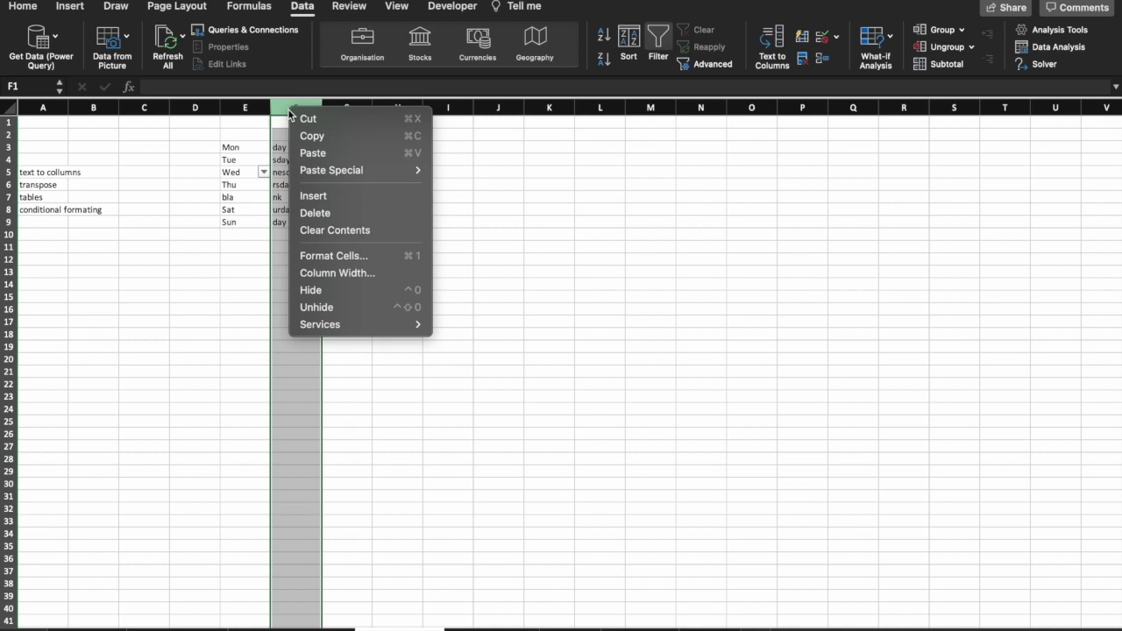
left_click(317, 213)
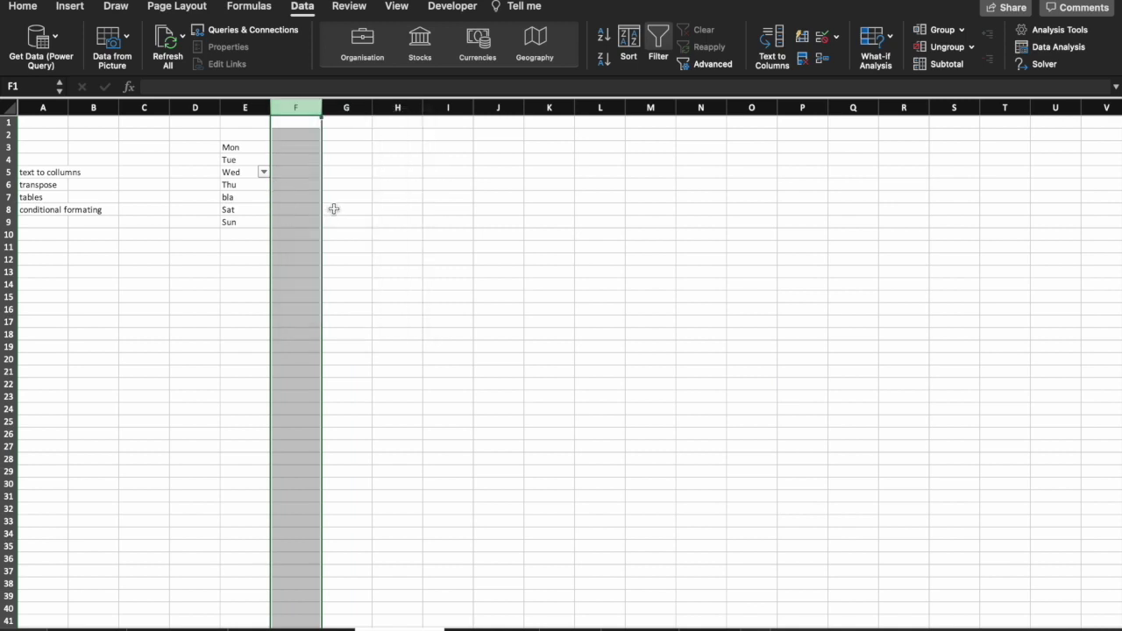
left_click(249, 171)
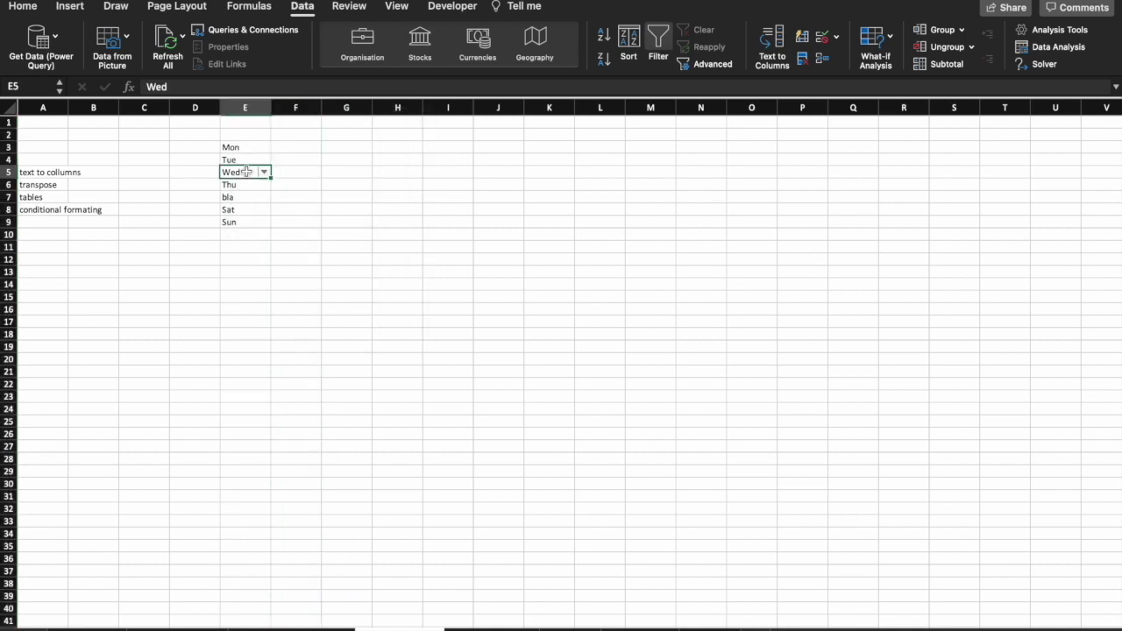
left_click(670, 51)
Turn off the filter and enter Mon Day, Tues Day and Wednes Day in G3:G5.
left_click(378, 235)
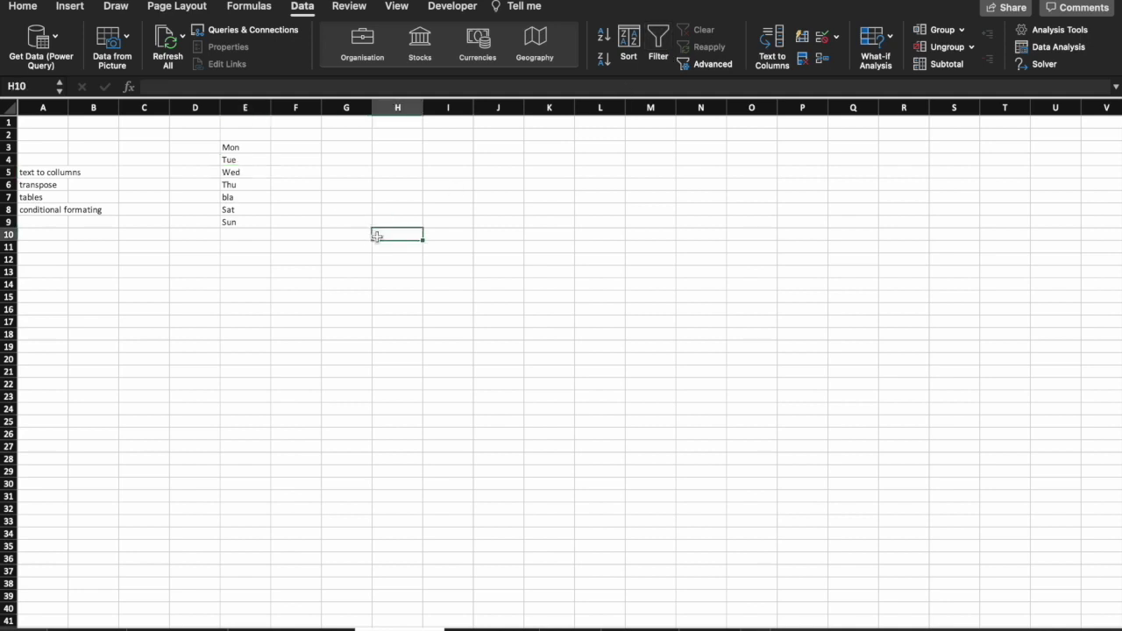
left_click(343, 149)
type("Mon Day")
key("Return")
type("Tues Day")
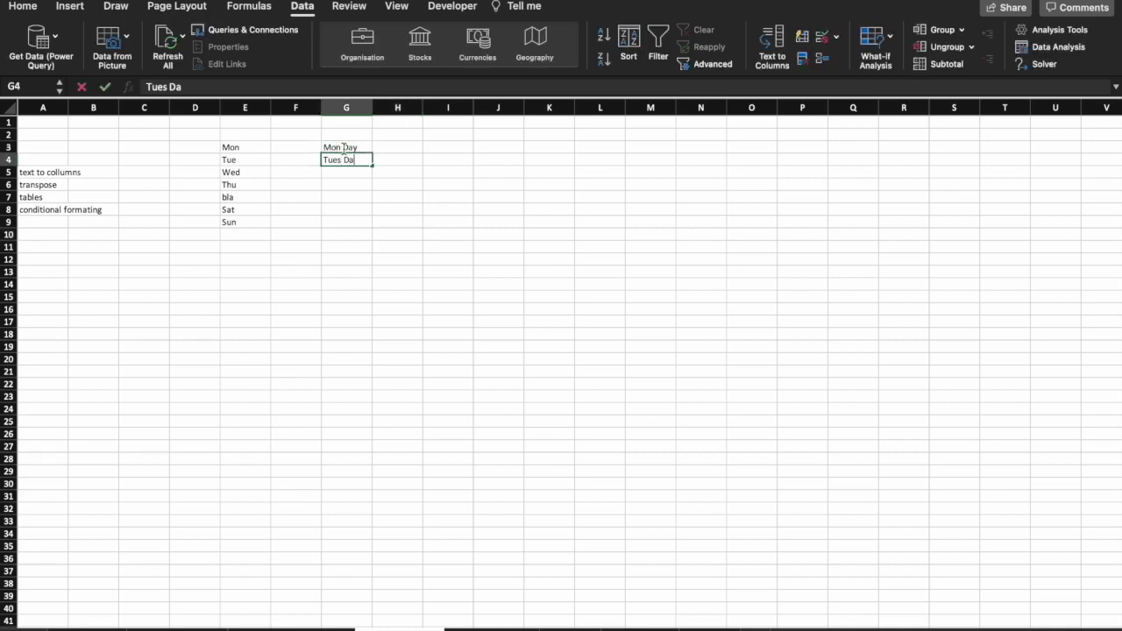
key("Return")
type("Wednes Day")
key("Return")
left_click(436, 242)
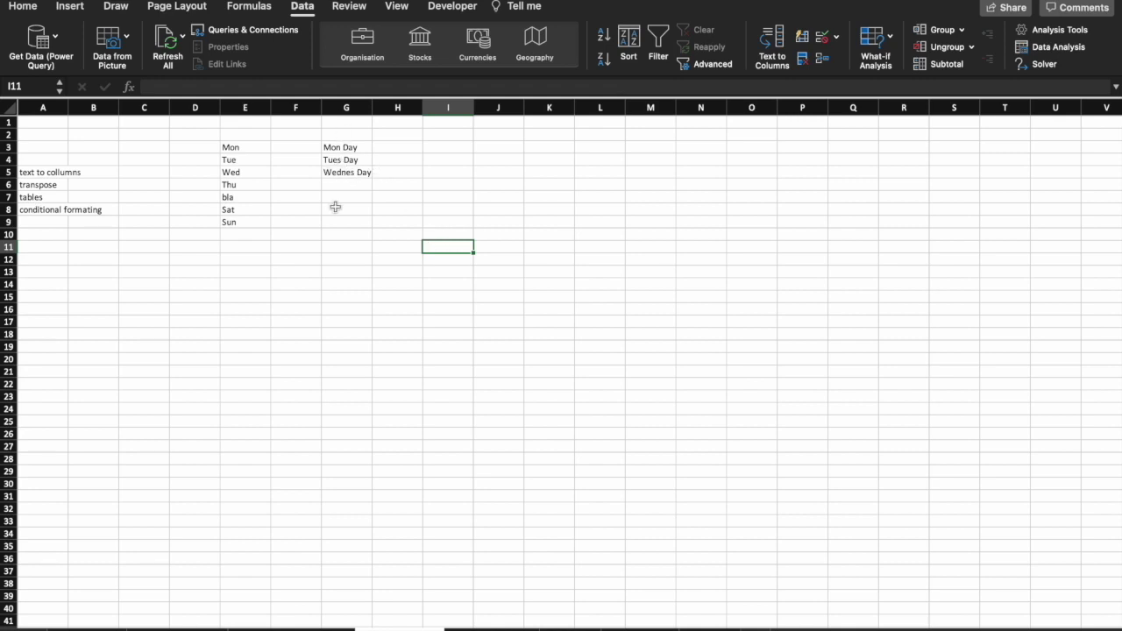
Split column G on spaces into Mon/Tues/Wednes and Day, then clear A5's note.
left_click(343, 111)
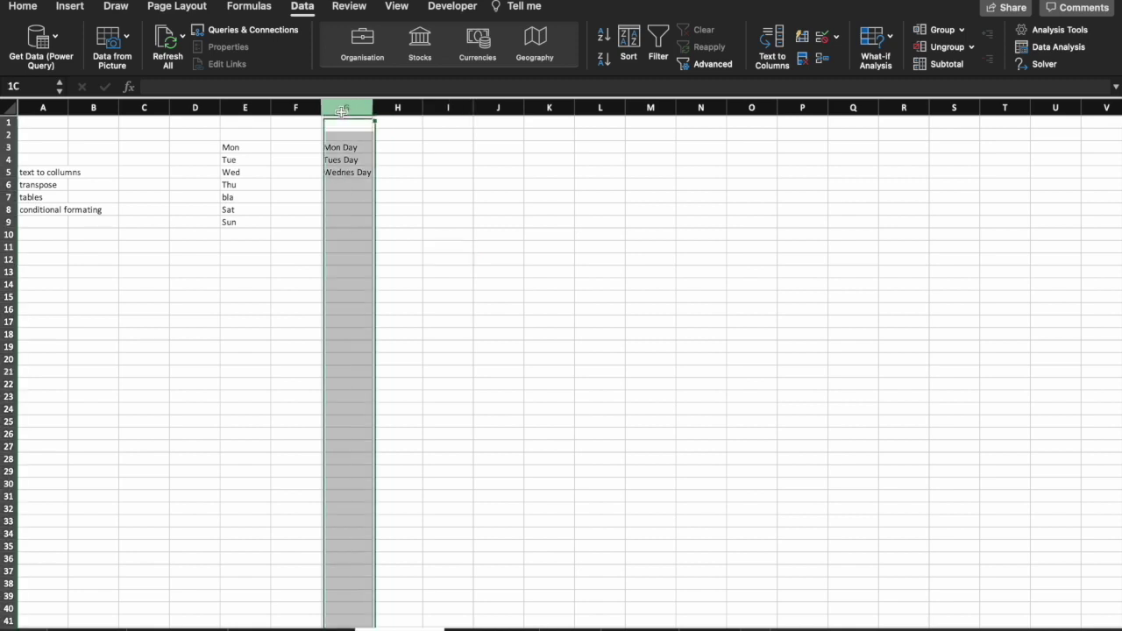
left_click(768, 42)
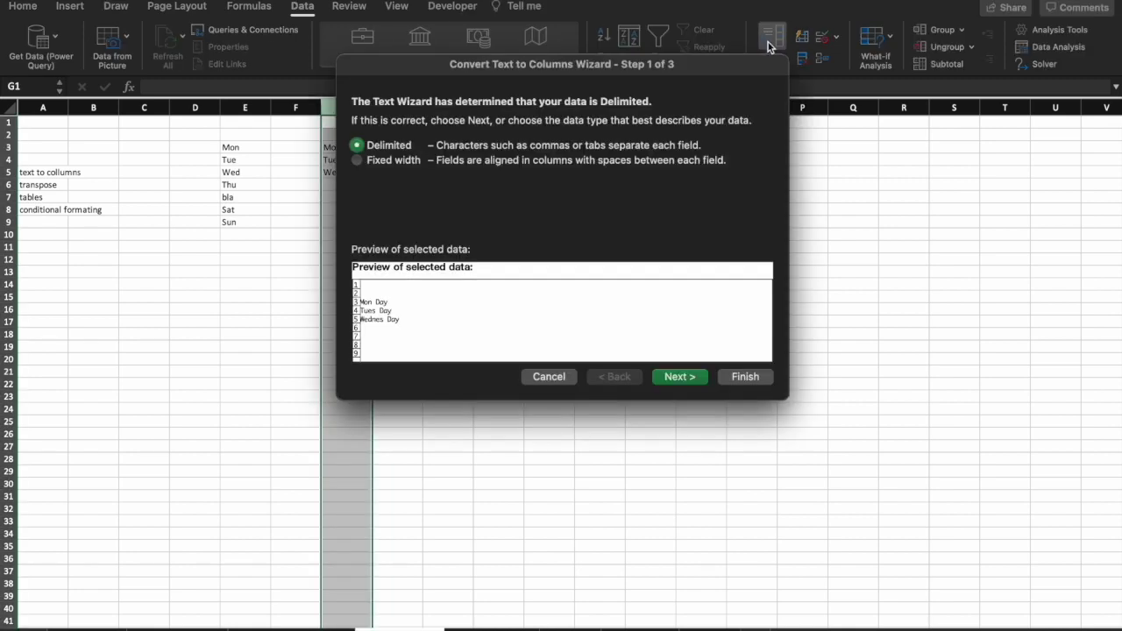
left_click(675, 378)
left_click(359, 144)
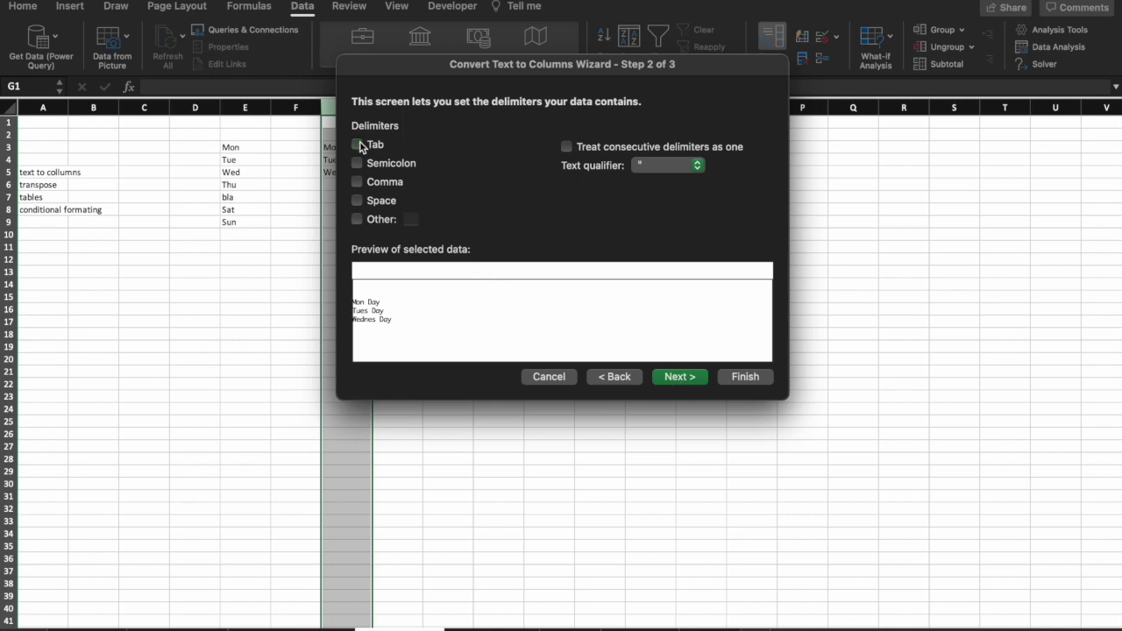
left_click(361, 201)
left_click(750, 379)
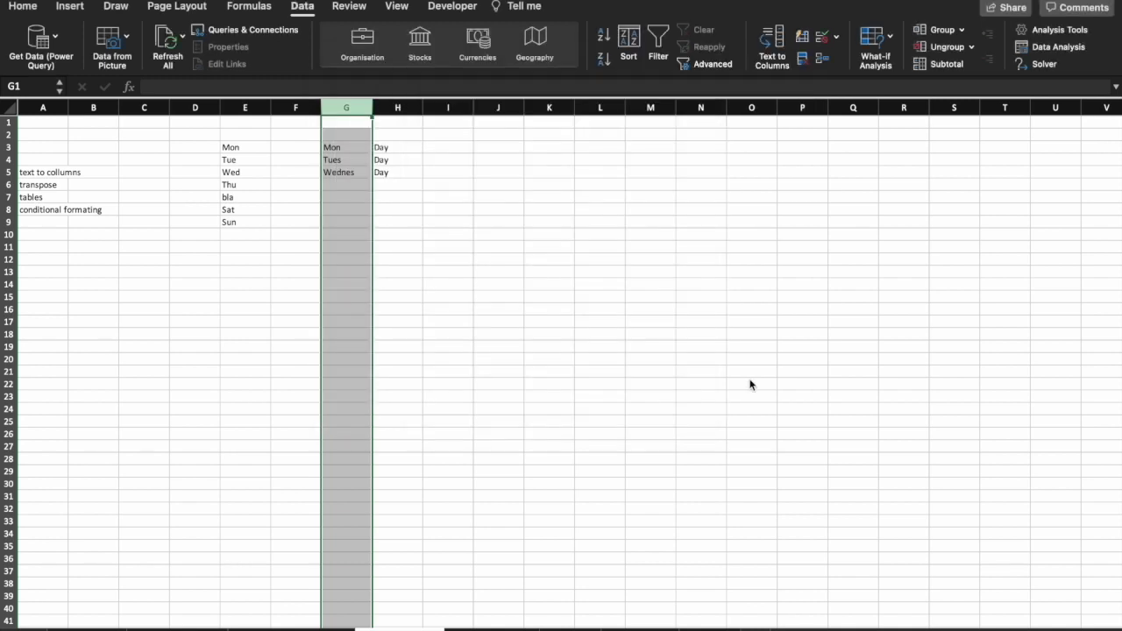
left_click(749, 380)
left_click(46, 177)
key("Delete")
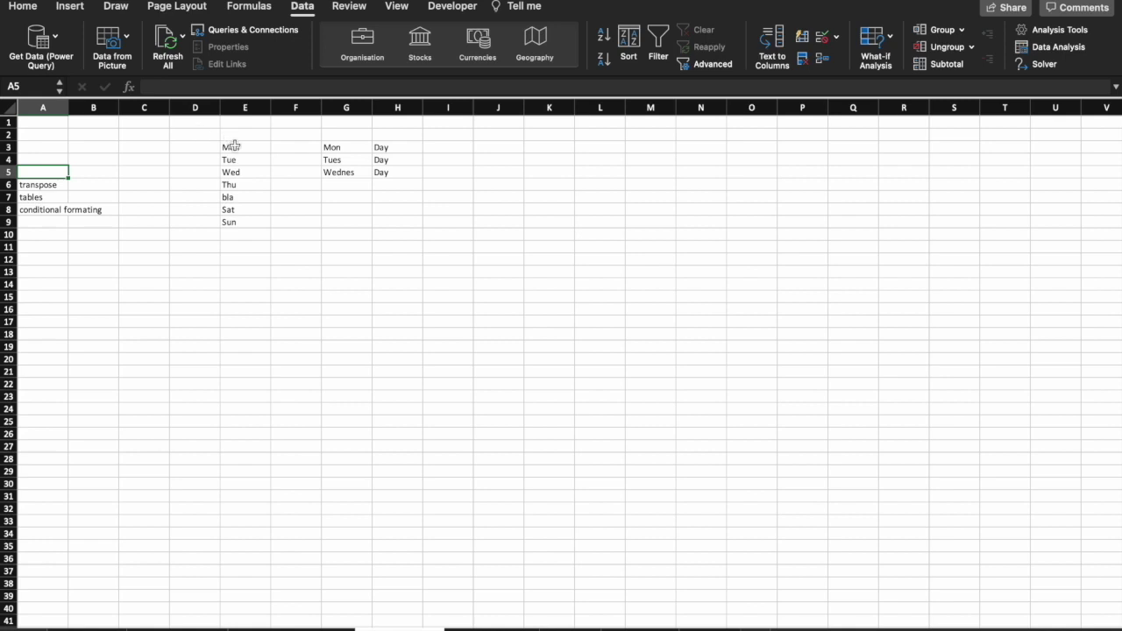
Copy the Mon–Sun day names in E3:E9.
left_click_drag(232, 146, 239, 210)
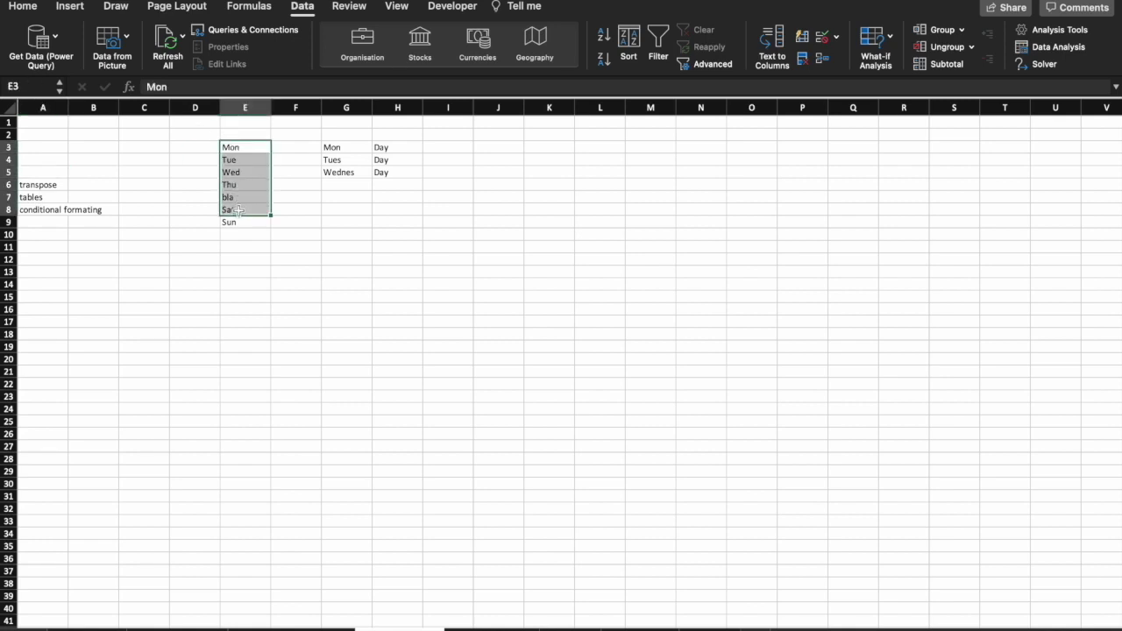
left_click(504, 170)
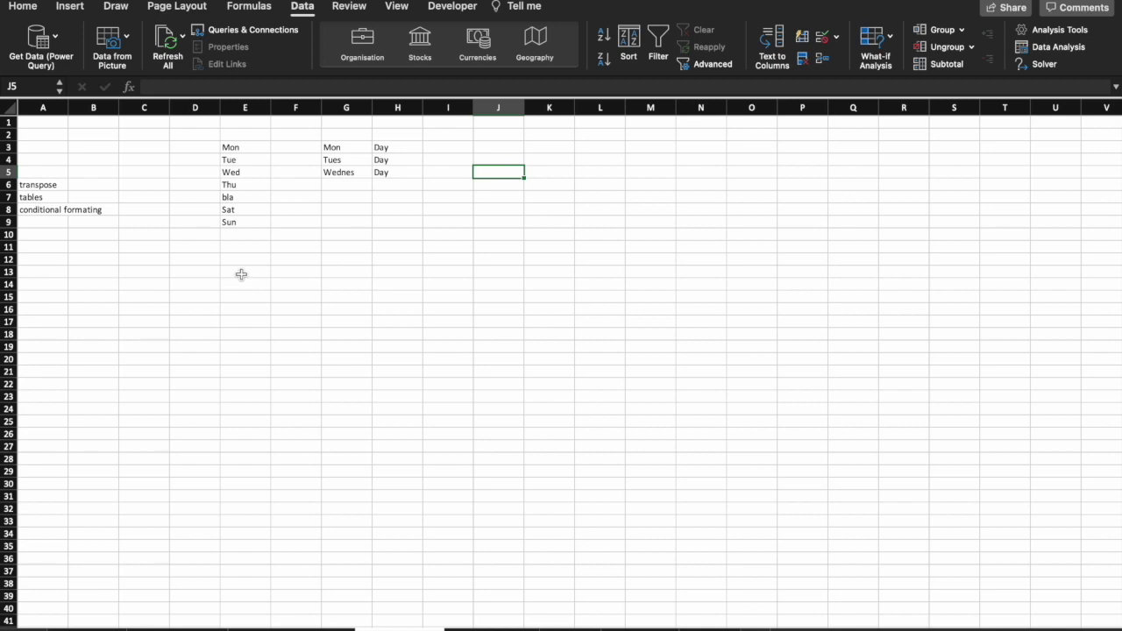
left_click_drag(258, 149, 256, 222)
key("super+c")
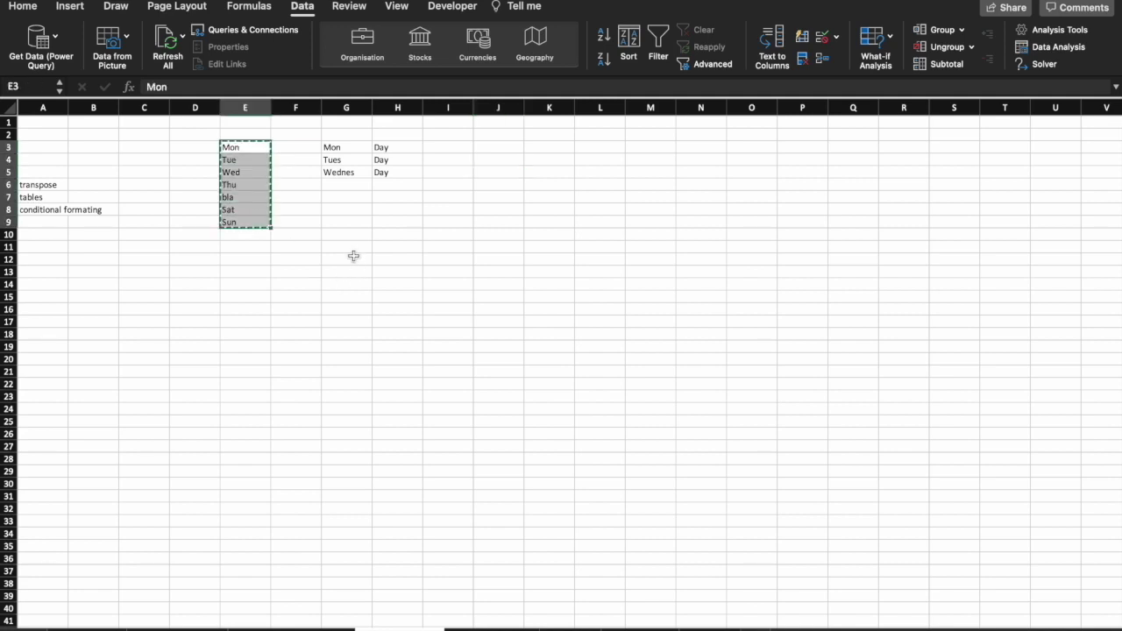
Paste Special the days into G10 with Transpose so they run across G10:M10.
left_click(354, 234)
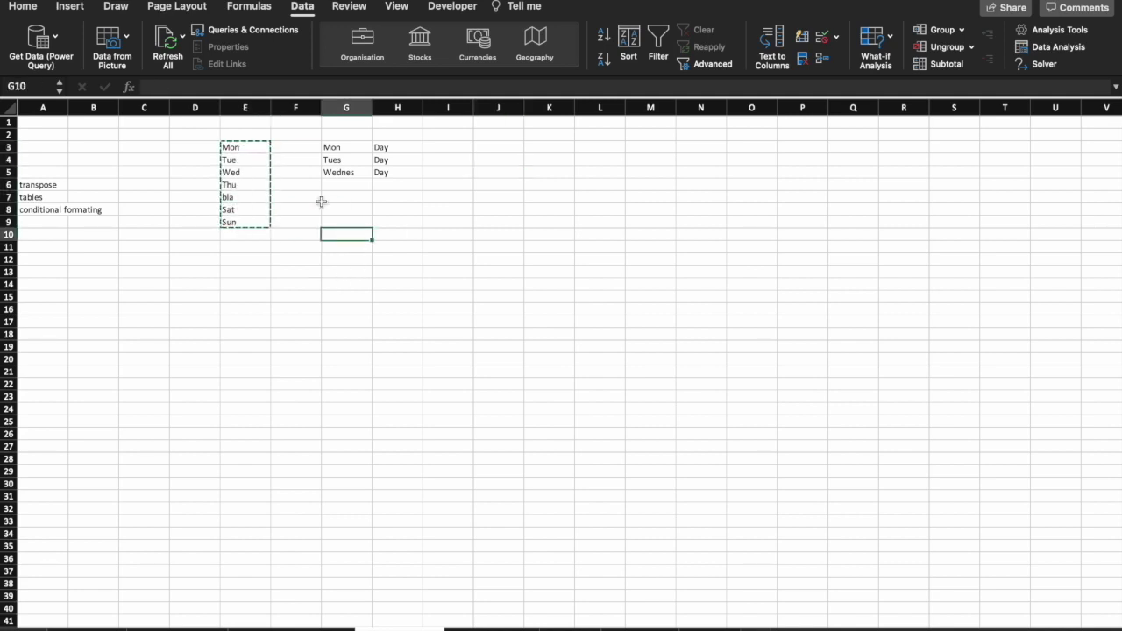
left_click(24, 7)
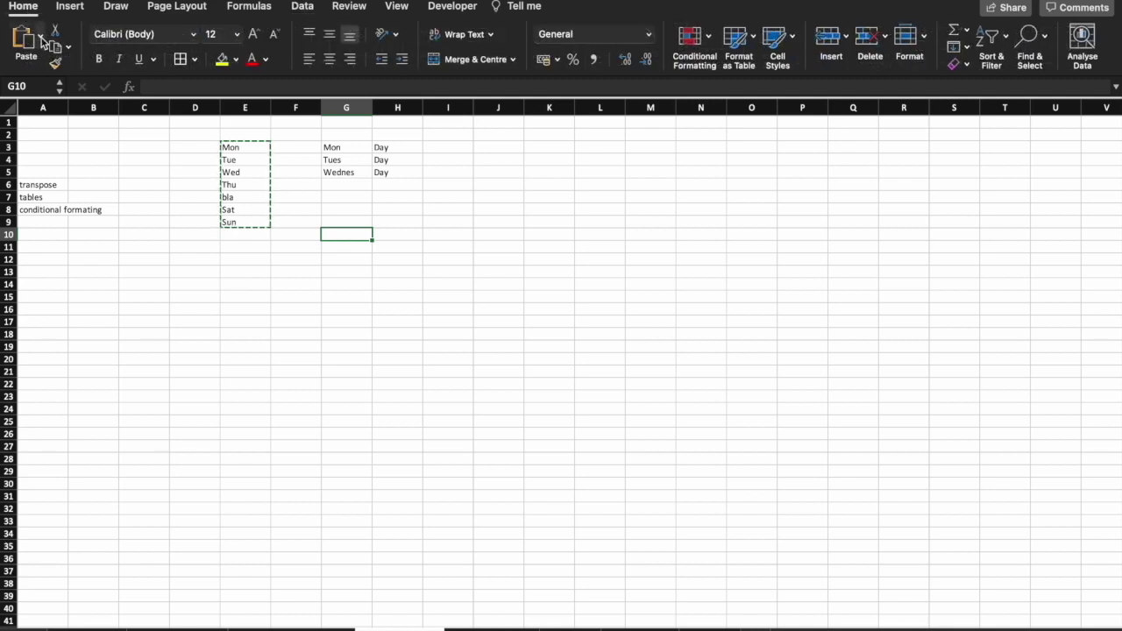
left_click(40, 37)
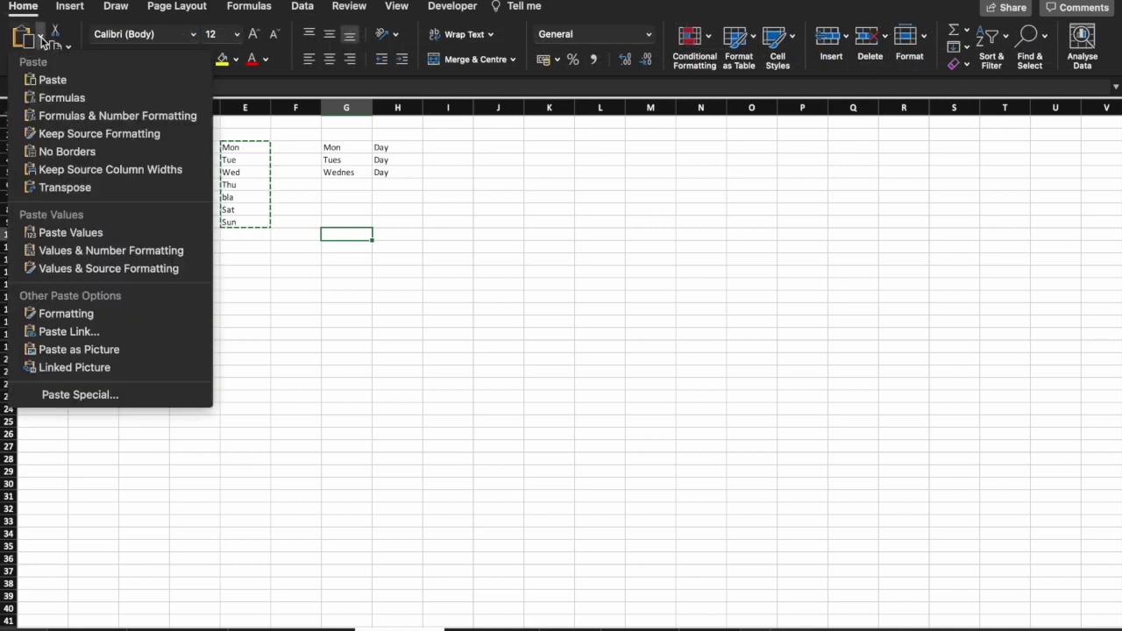
left_click(77, 394)
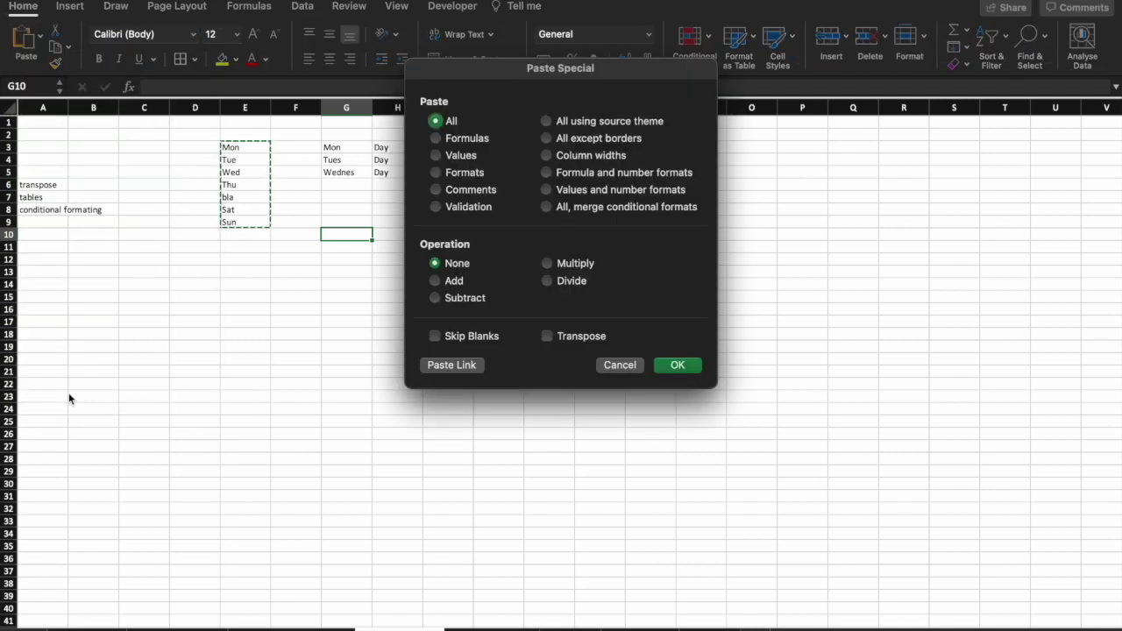
left_click(583, 337)
left_click(678, 366)
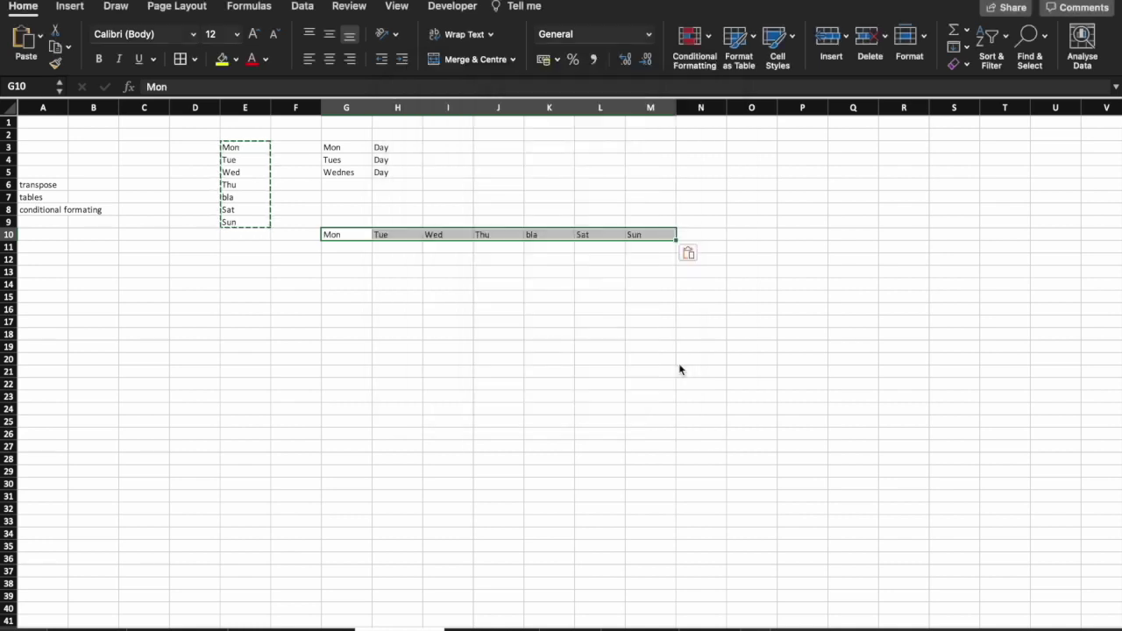
left_click(679, 363)
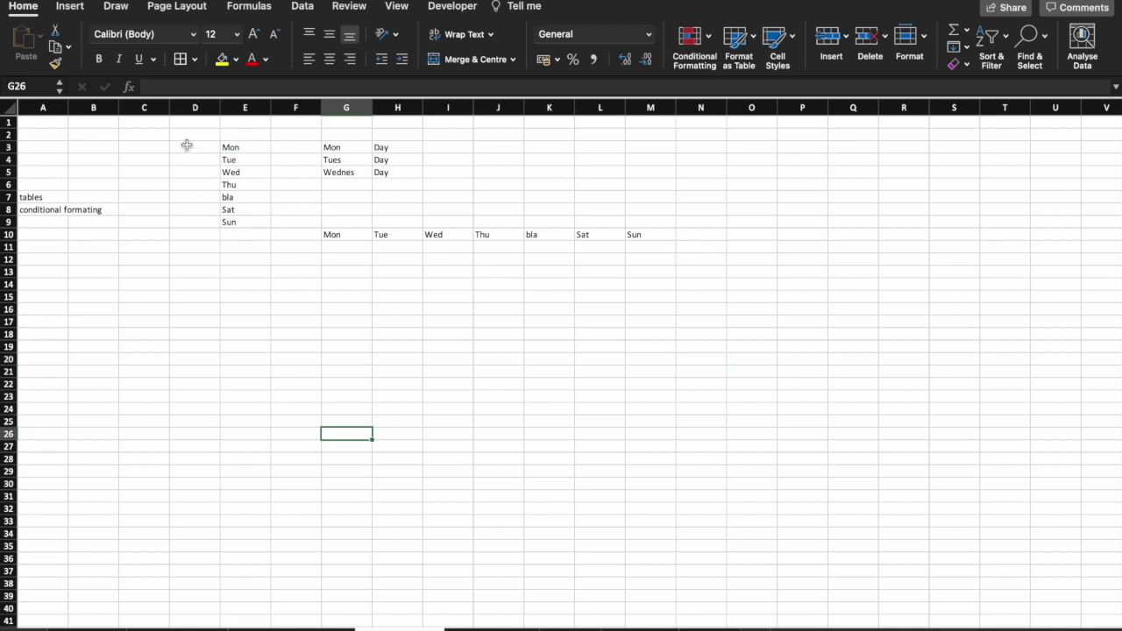
left_click_drag(187, 144, 238, 222)
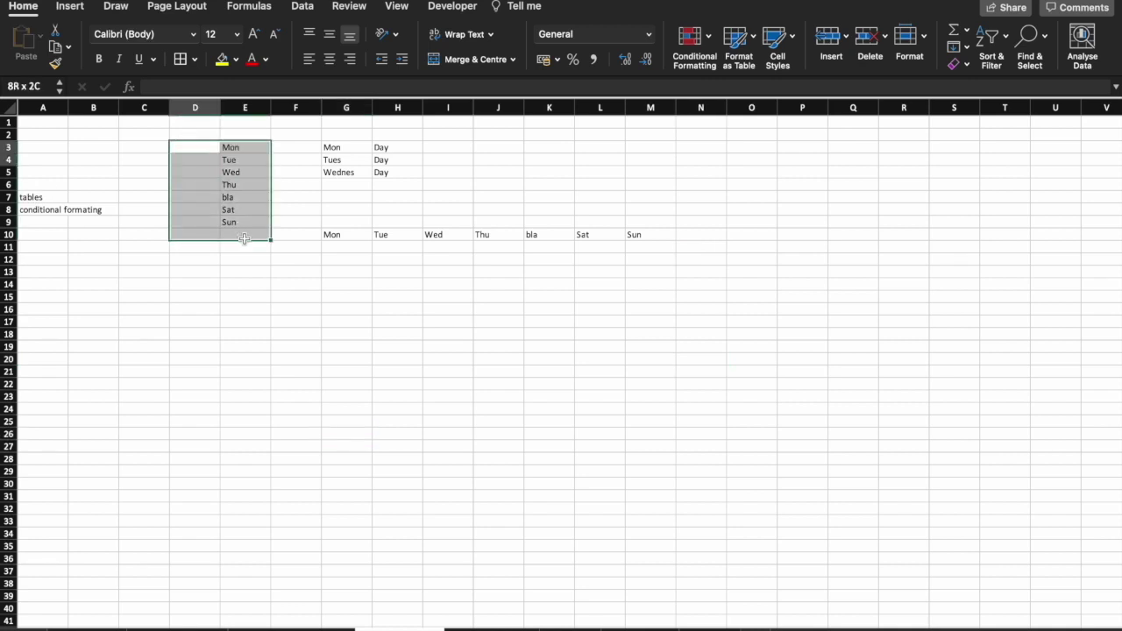
Clear the old day list in E3:E9 and the Mon/Tues/Wednes and Day entries.
key("Delete")
left_click(290, 151)
left_click_drag(290, 151, 419, 175)
key("Delete")
left_click(419, 211)
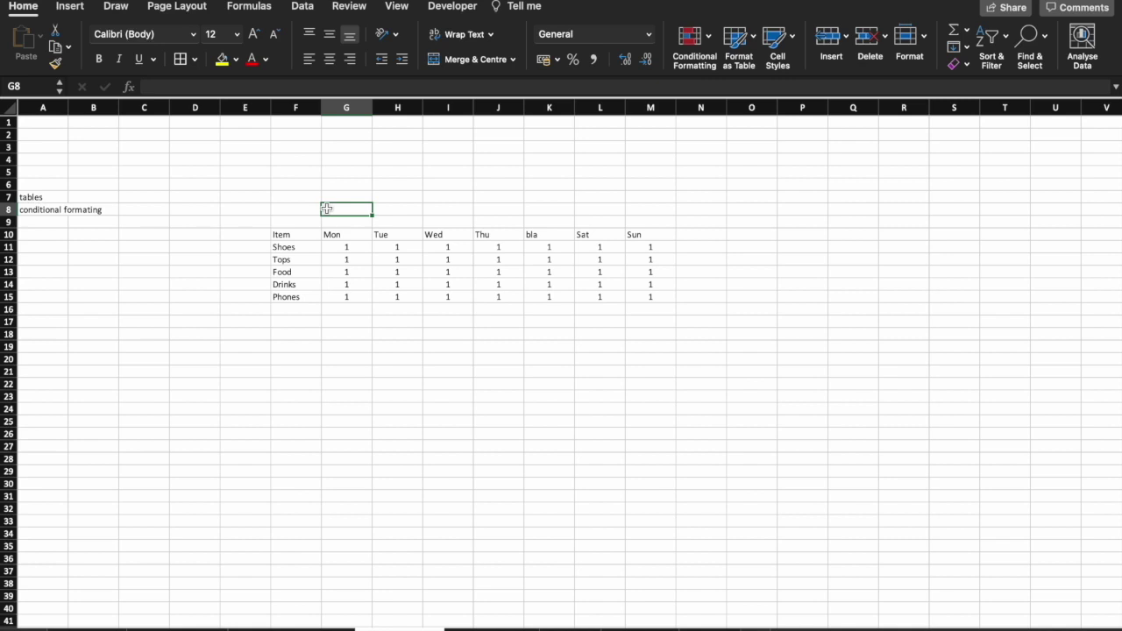
Convert the item grid F10:M15 into a table with headers using Ctrl+T.
left_click(501, 262)
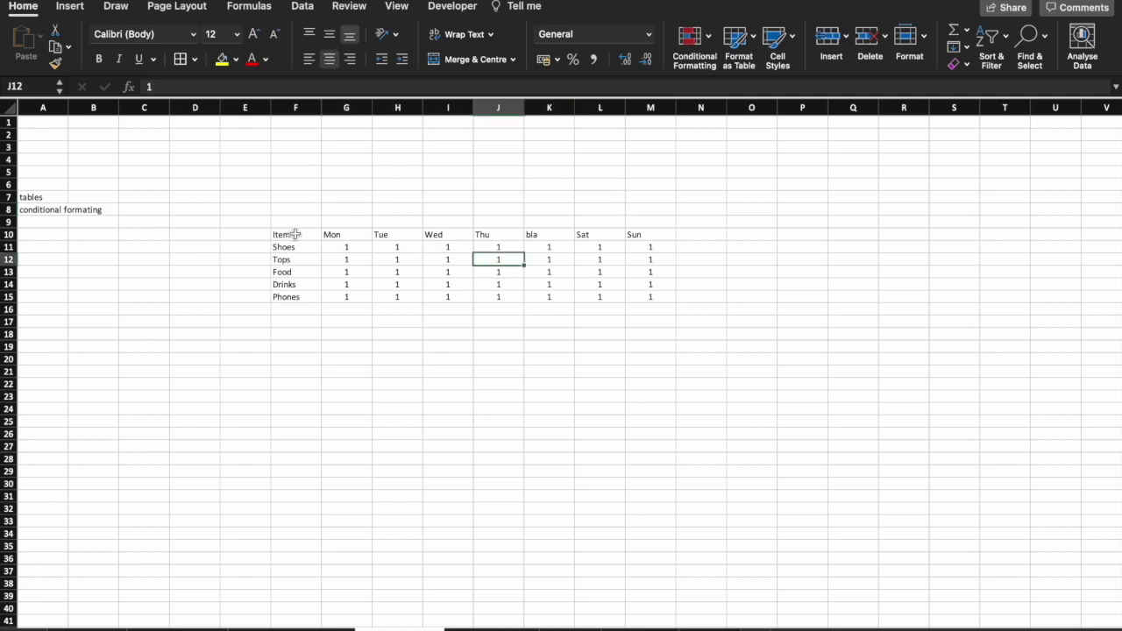
left_click_drag(293, 234, 652, 295)
left_click(514, 261)
key("super+a")
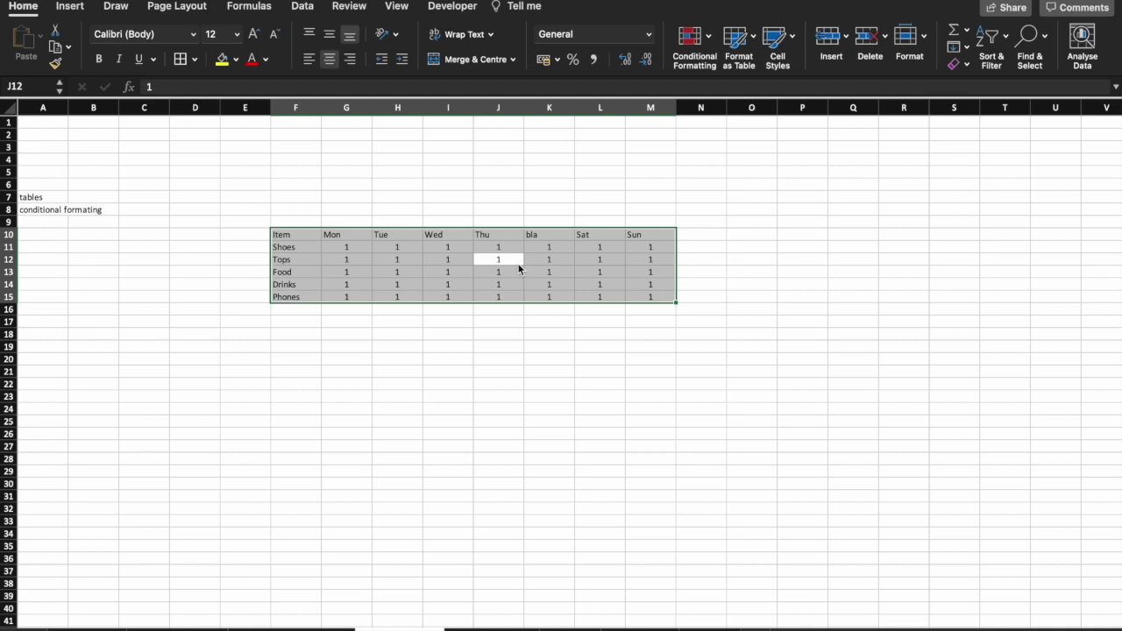
key("super+t")
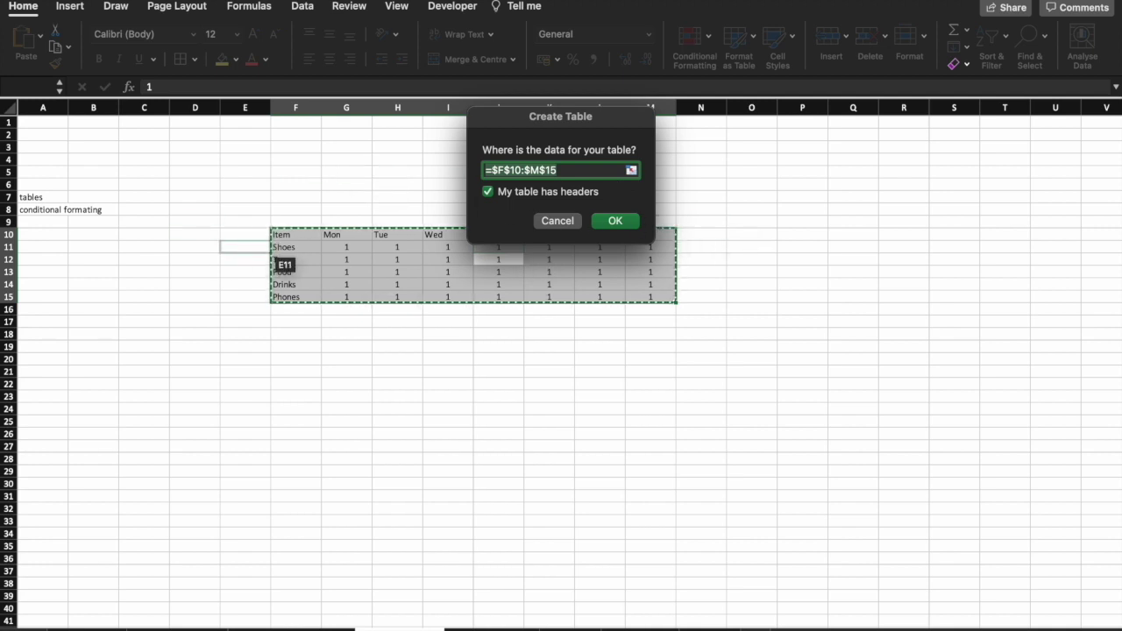
key("Return")
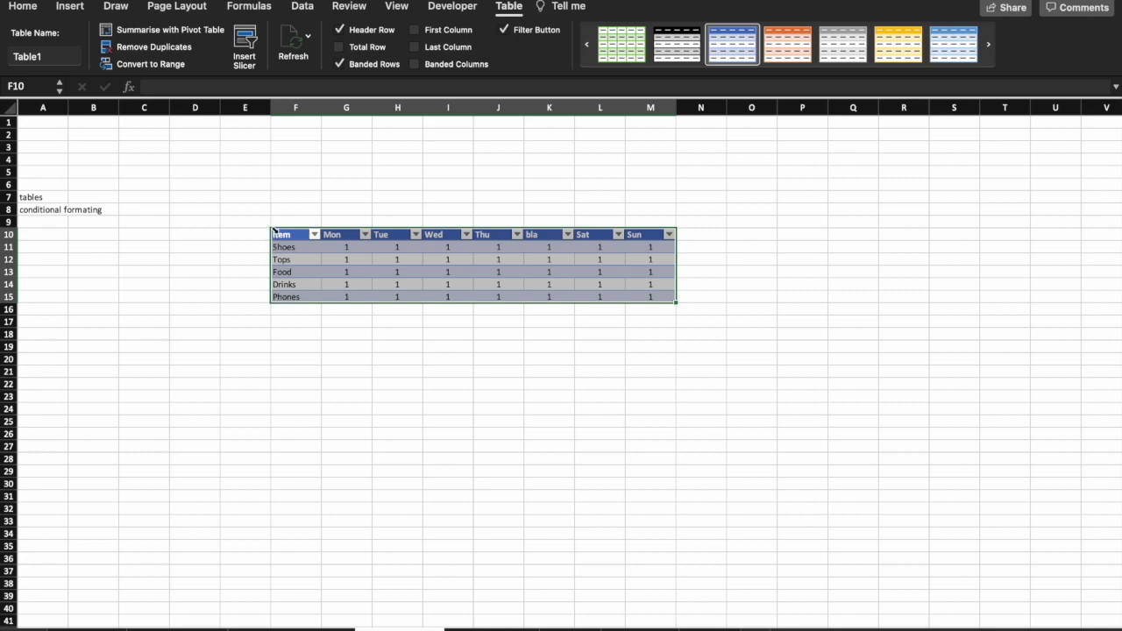
left_click(78, 282)
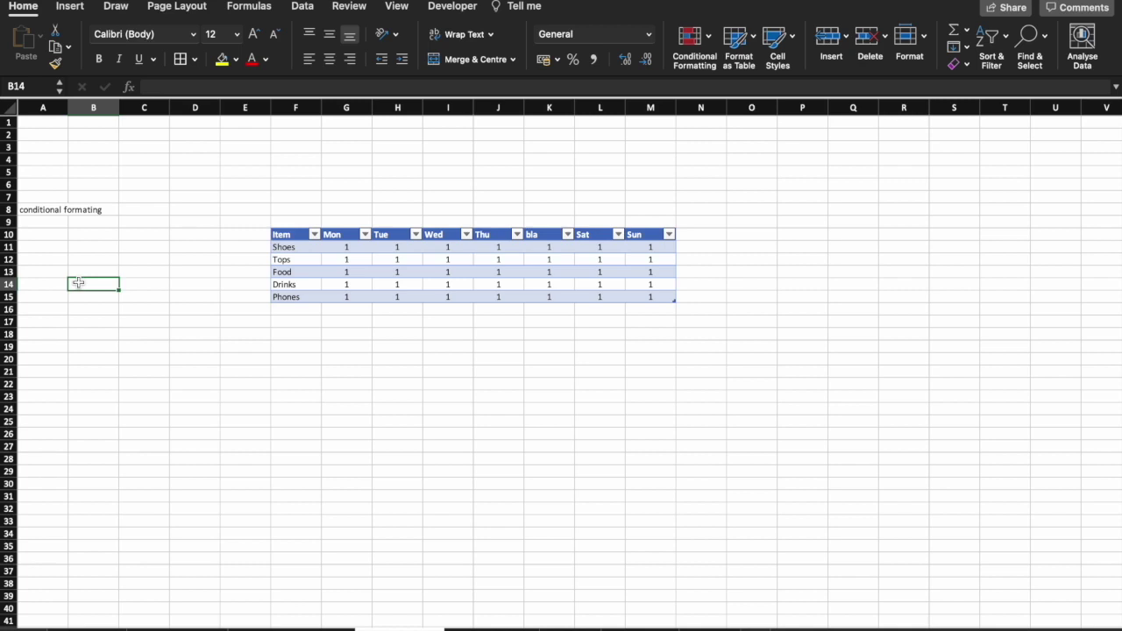
Enter 10, 9, 6, 2 and 1 down B14:B18.
type("10")
key("Return")
type("9")
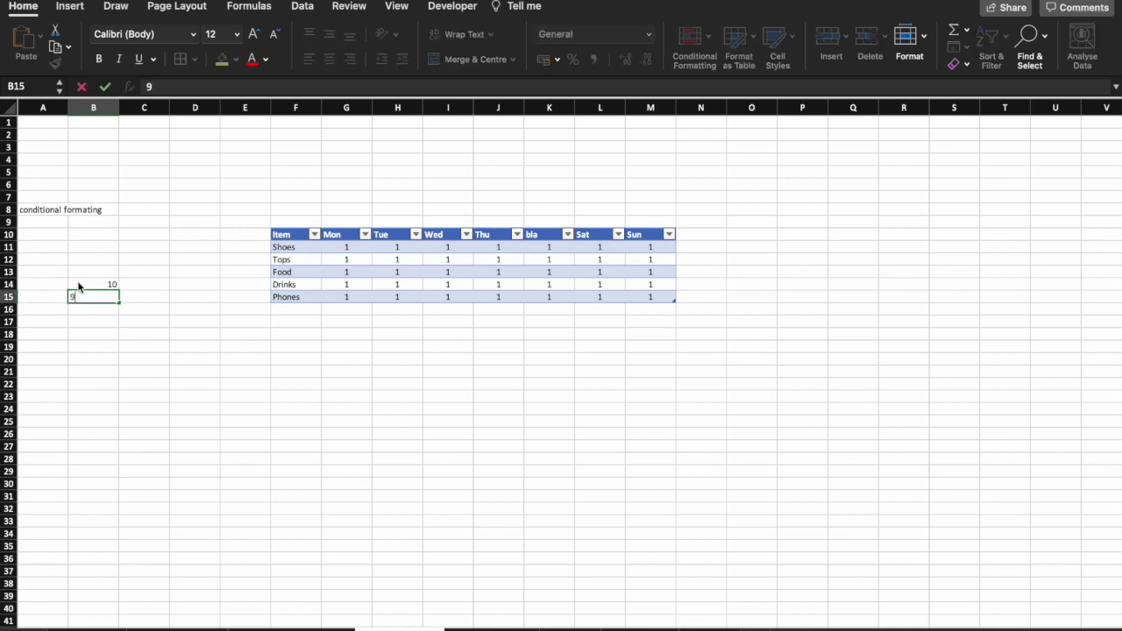
key("Return")
type("6 2")
key("Return")
type("1")
key("Return")
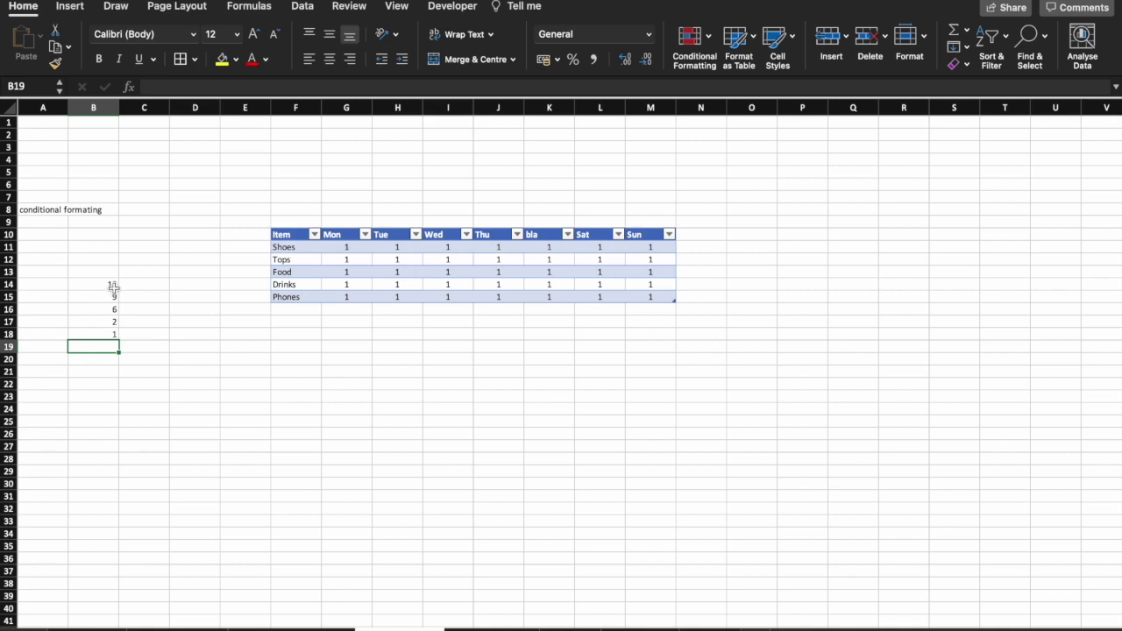
left_click_drag(103, 259, 109, 334)
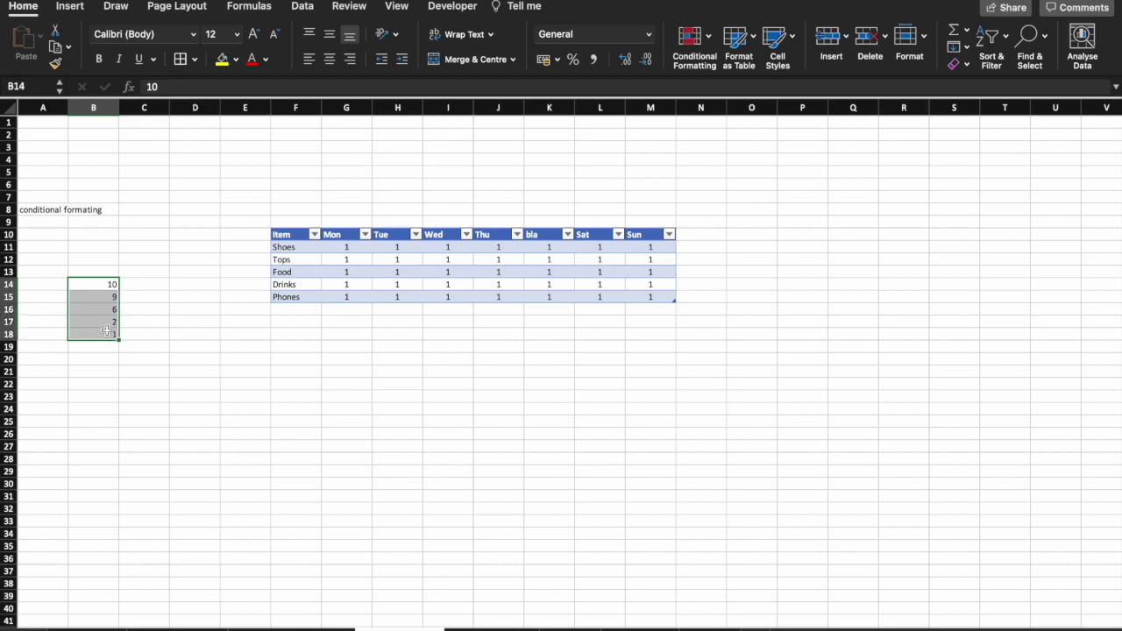
Try green-to-red and red-to-green colour scales on B14:B18, undoing each.
left_click(711, 44)
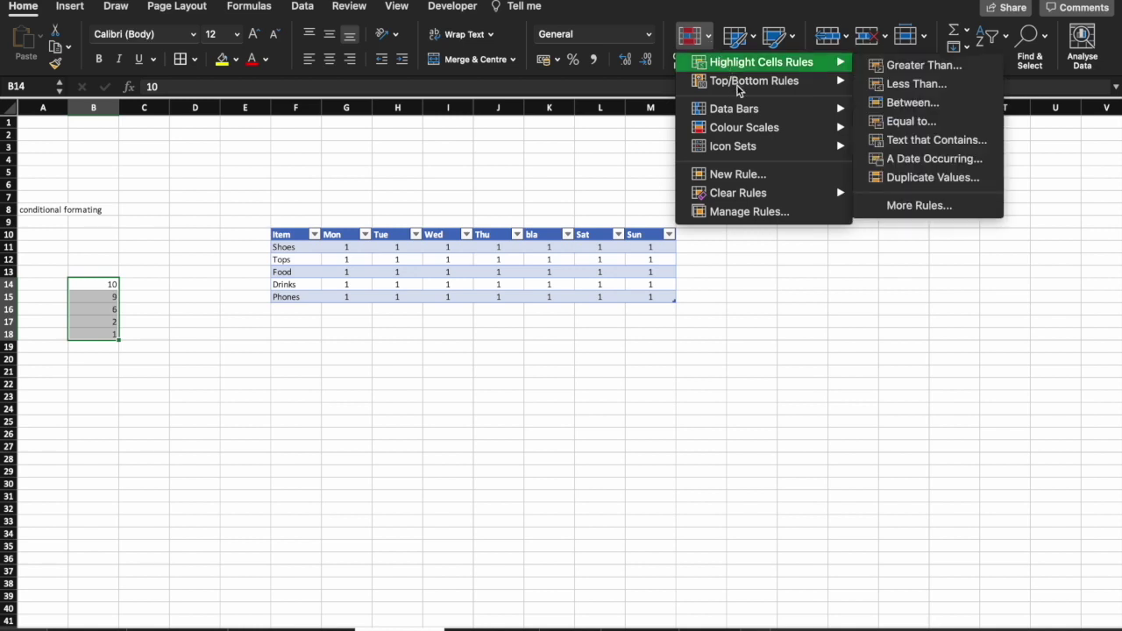
mouse_move(744, 131)
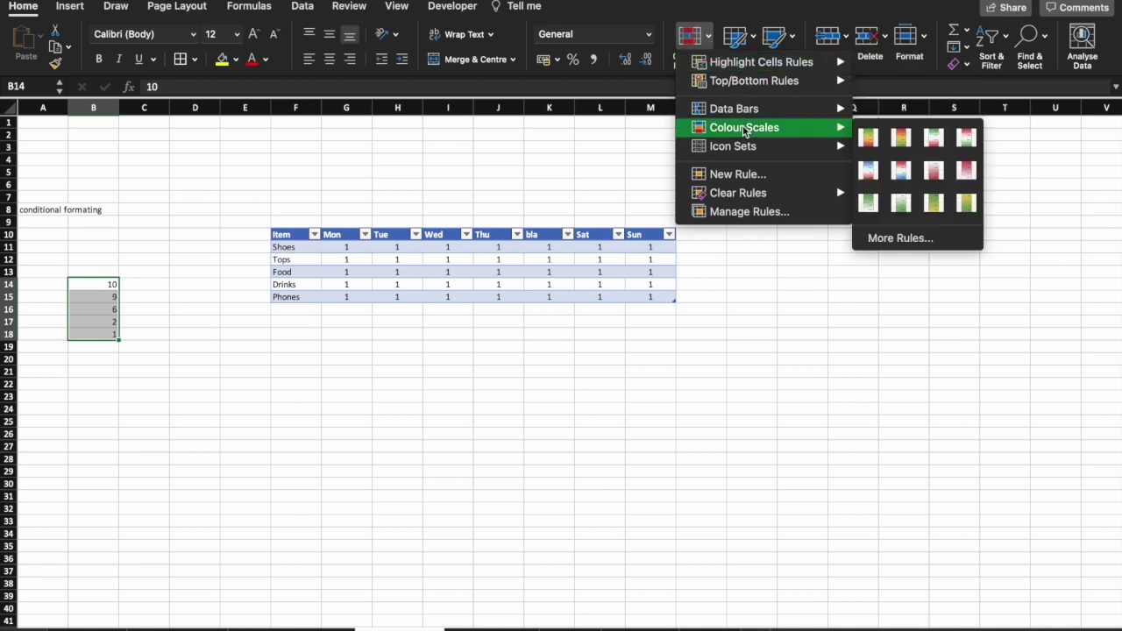
left_click(867, 139)
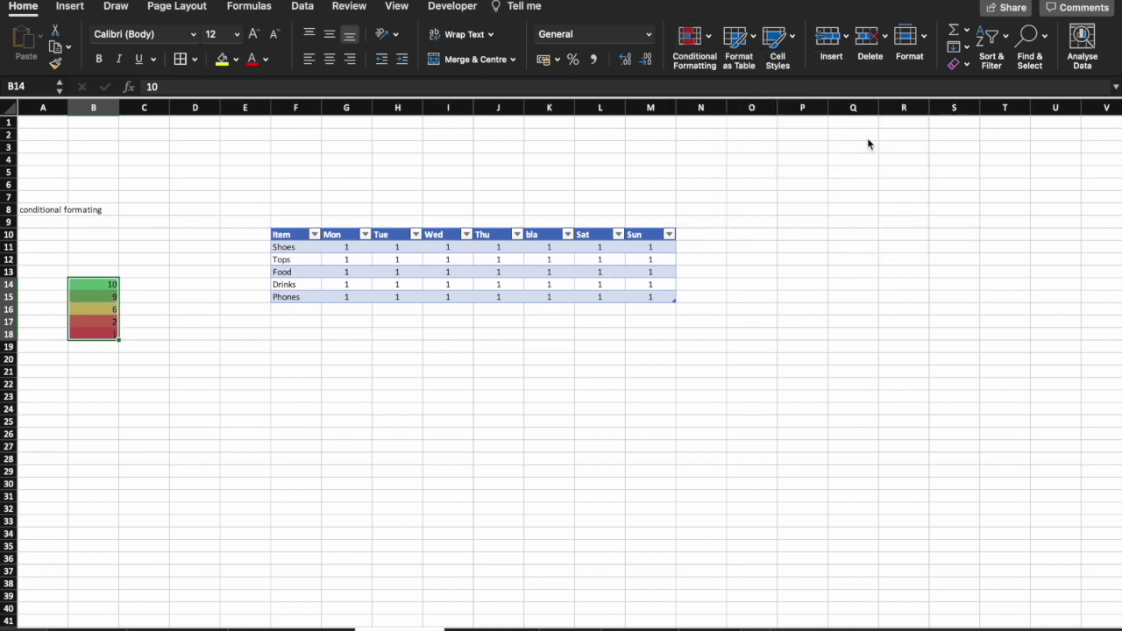
left_click(130, 314)
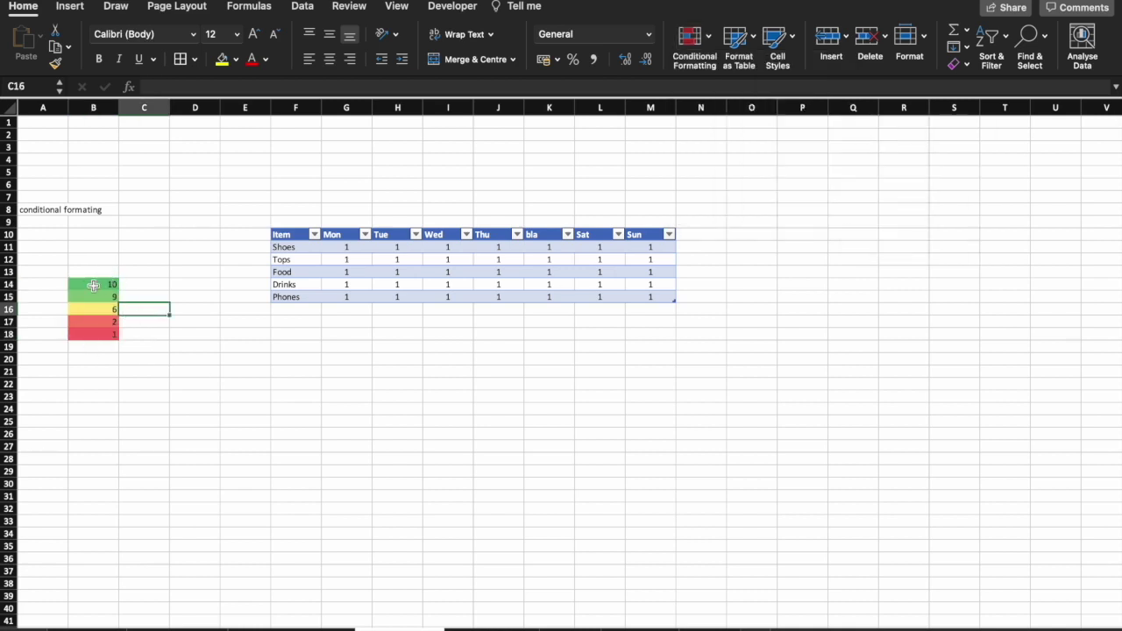
key("super+z")
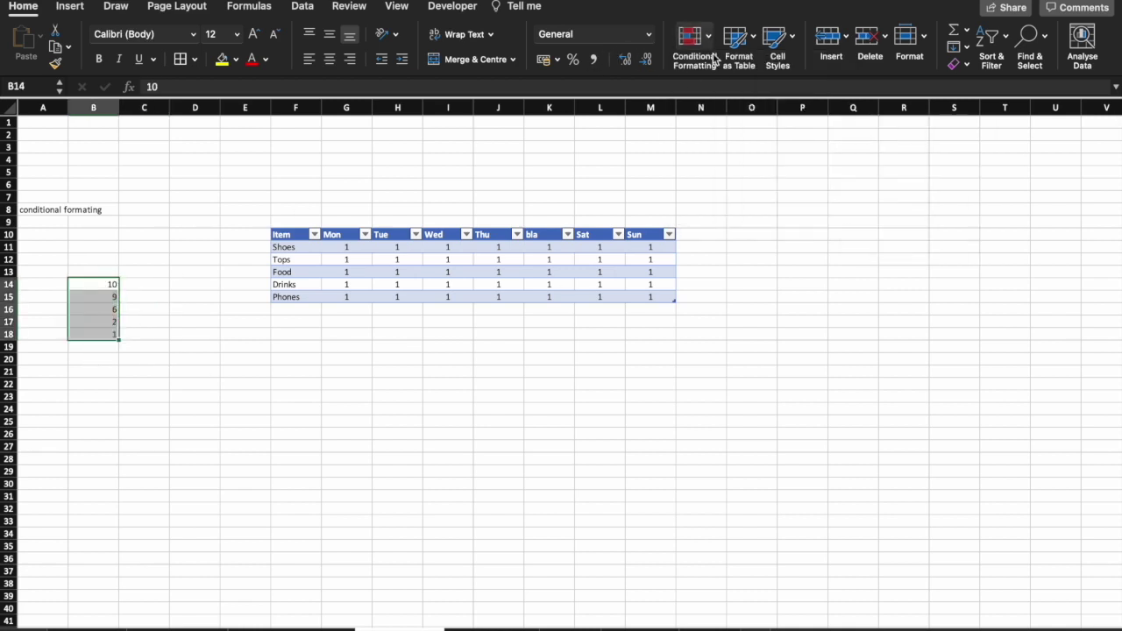
left_click(691, 39)
mouse_move(743, 130)
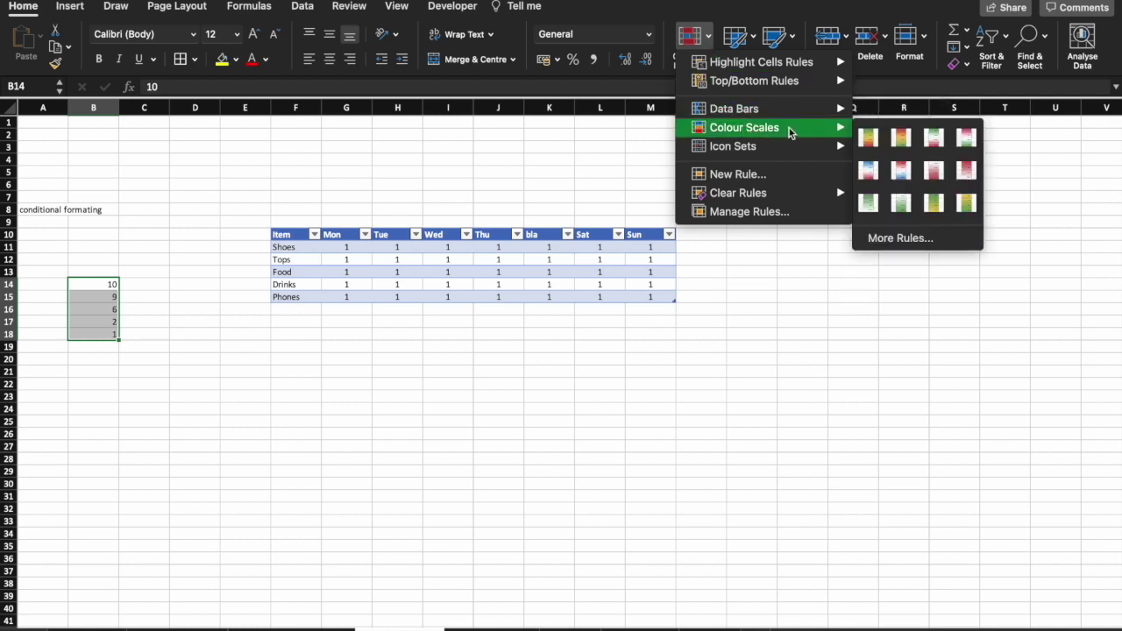
left_click(895, 139)
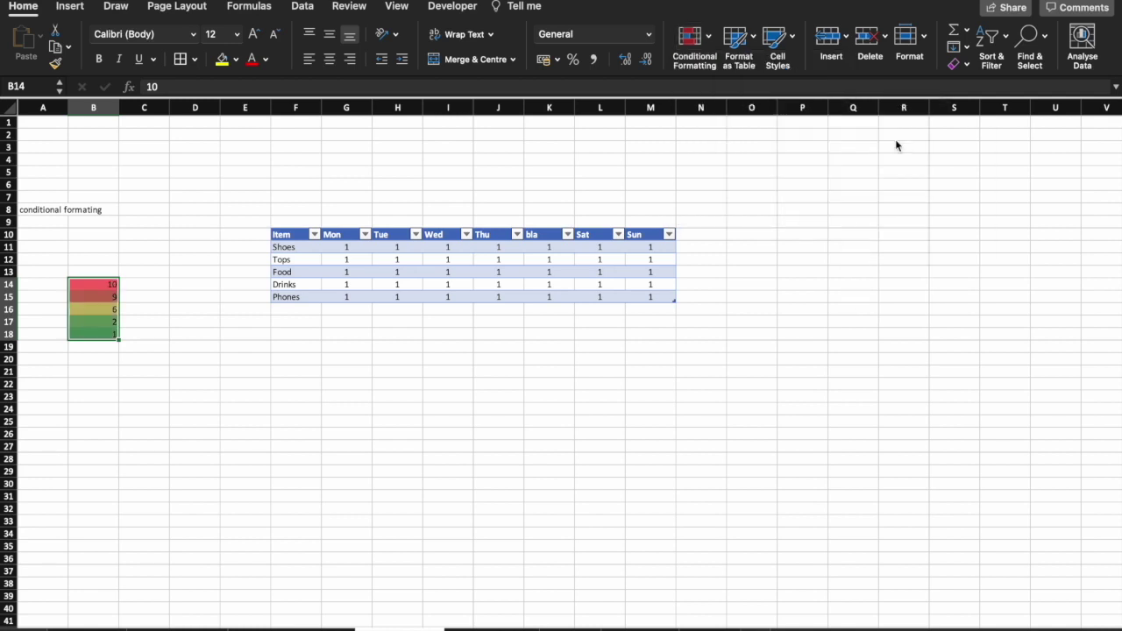
key("super+z")
Try gradient blue data bars on the numbers, then undo them.
left_click(712, 46)
mouse_move(746, 109)
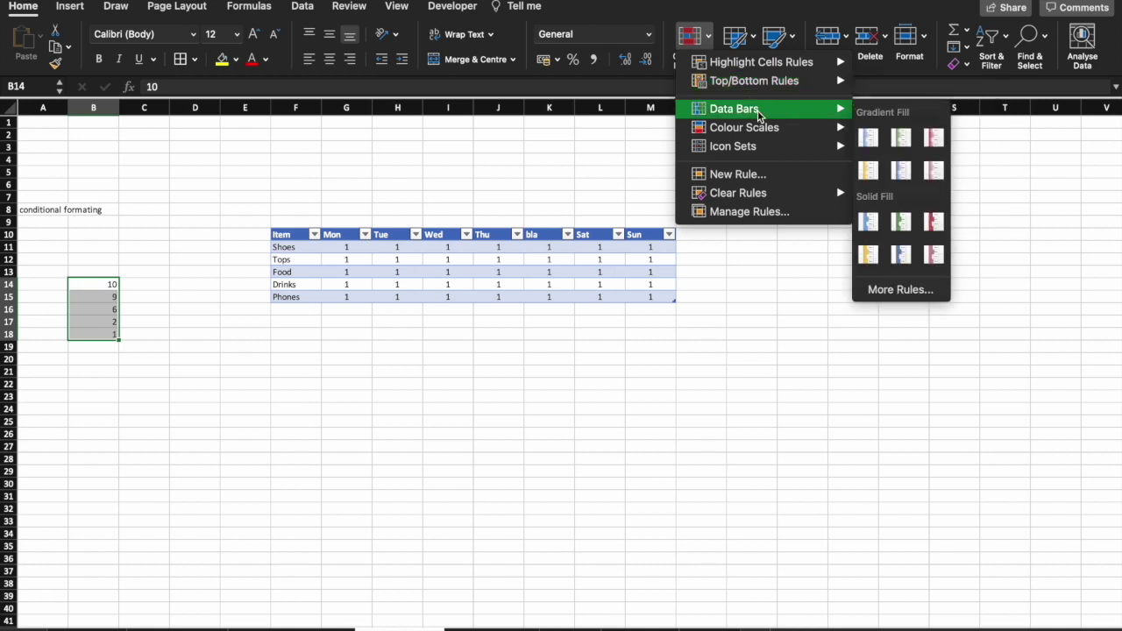
left_click(877, 149)
left_click(886, 182)
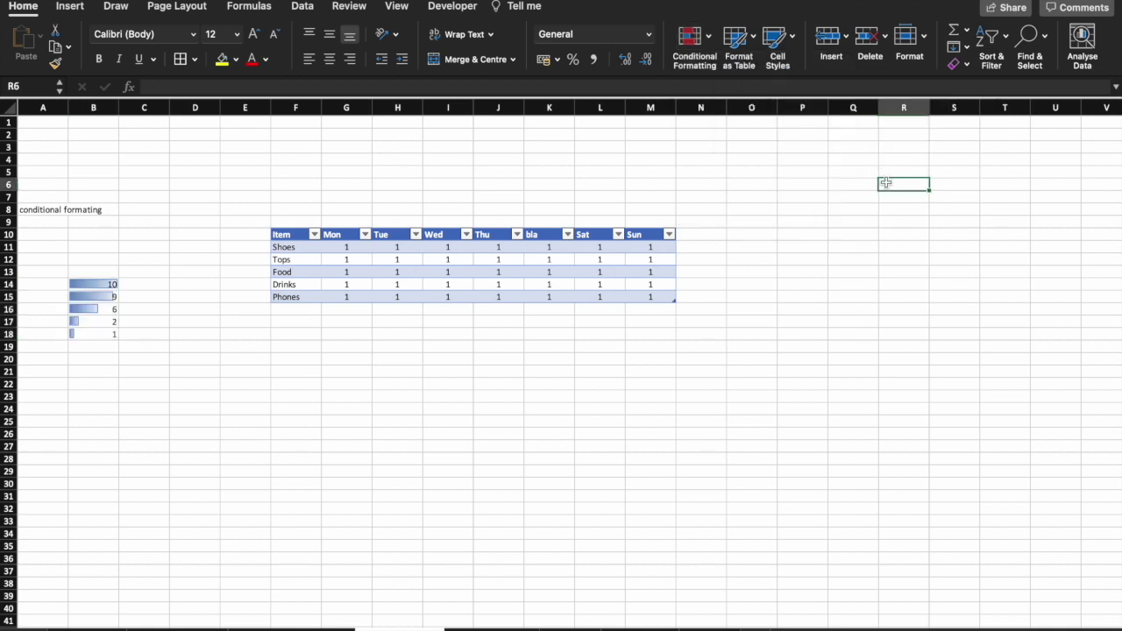
key("super+z")
Highlight values greater than 5 with light red fill, then open a new blank sheet.
left_click(712, 44)
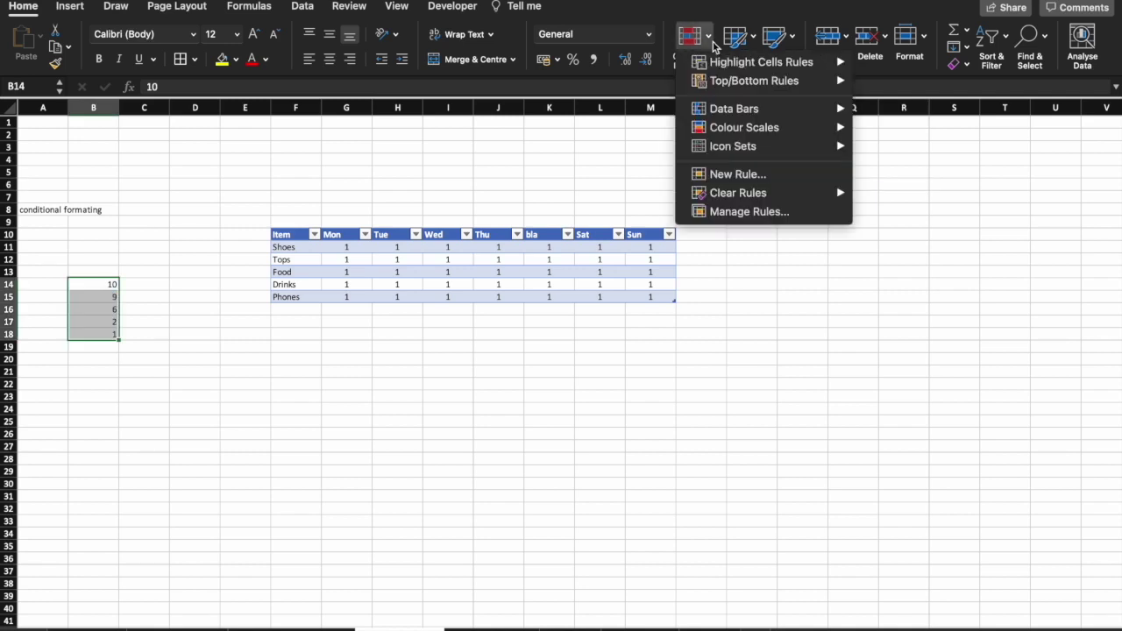
mouse_move(725, 64)
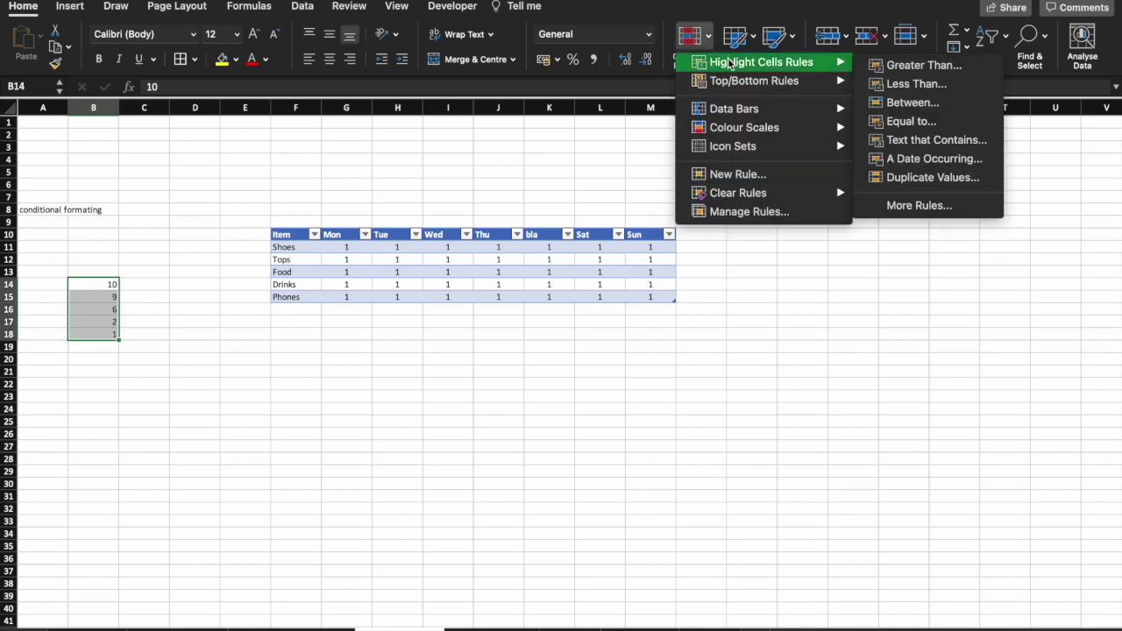
left_click(900, 70)
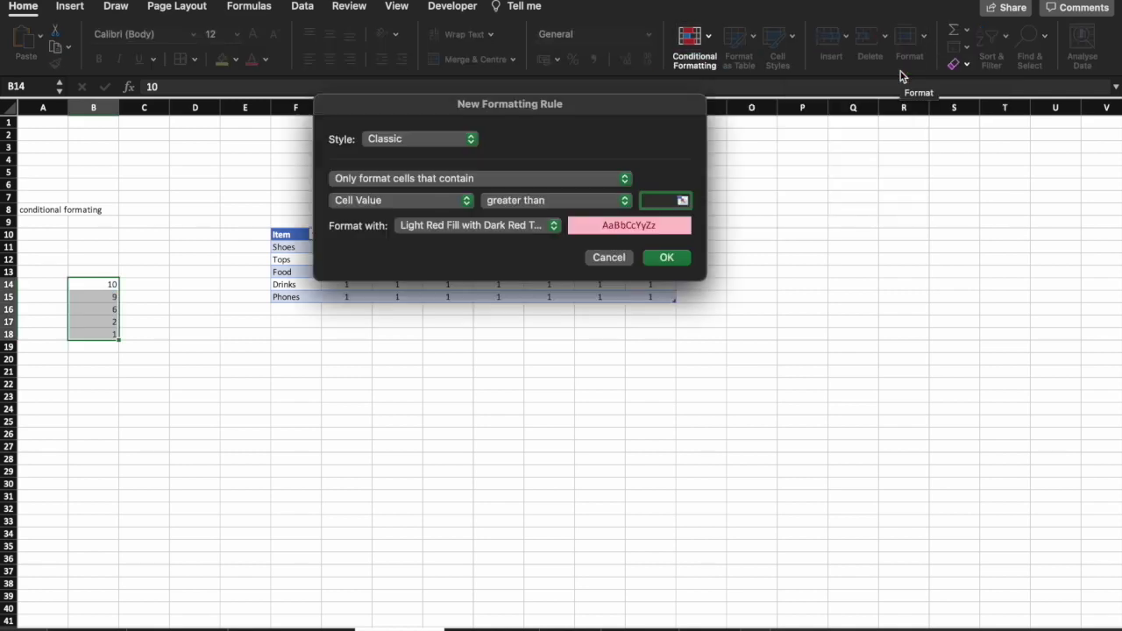
type("5")
key("Return")
left_click(915, 249)
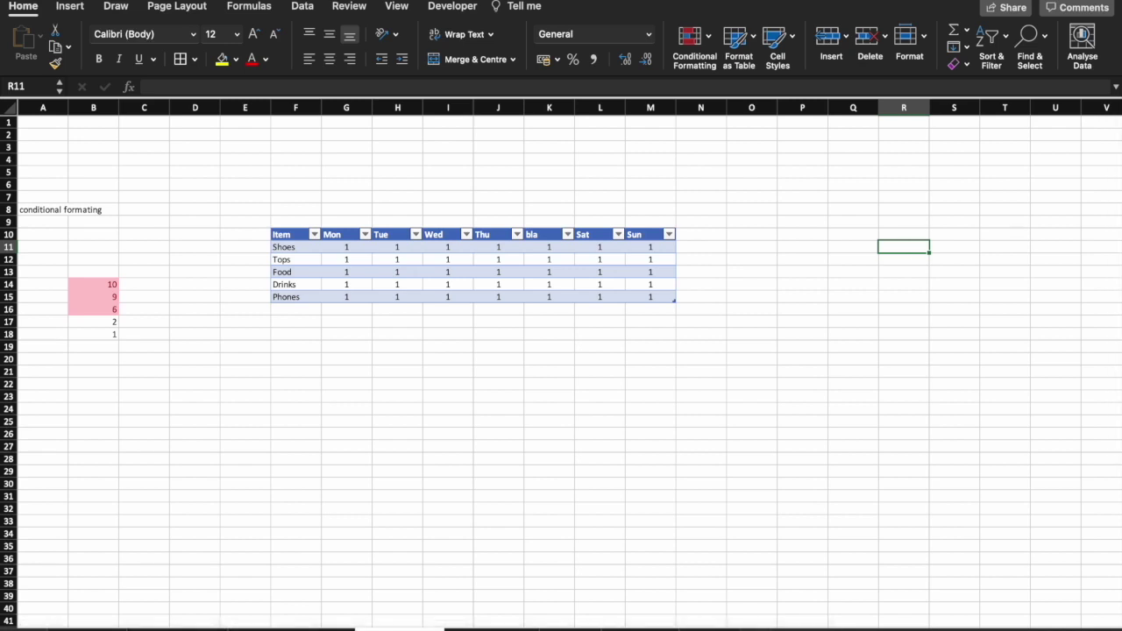
key("super+n")
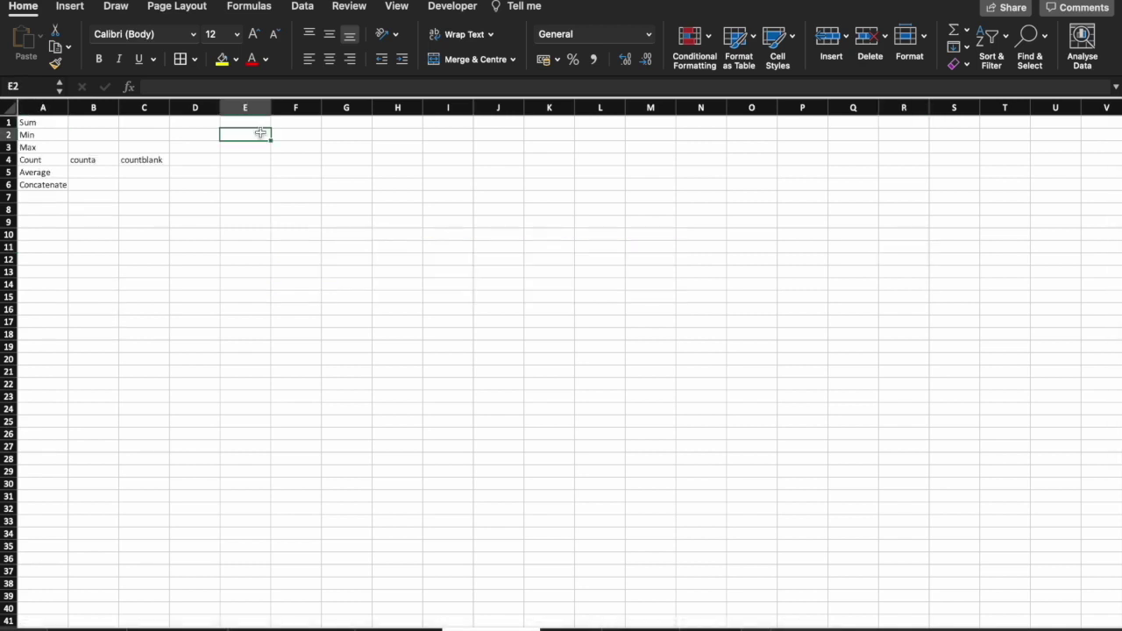
Enter 10, 20, 30 and 40 across E2:H2.
type("10")
key("Tab")
type("20")
key("Tab")
type("30")
key("Tab")
type("40")
key("Tab")
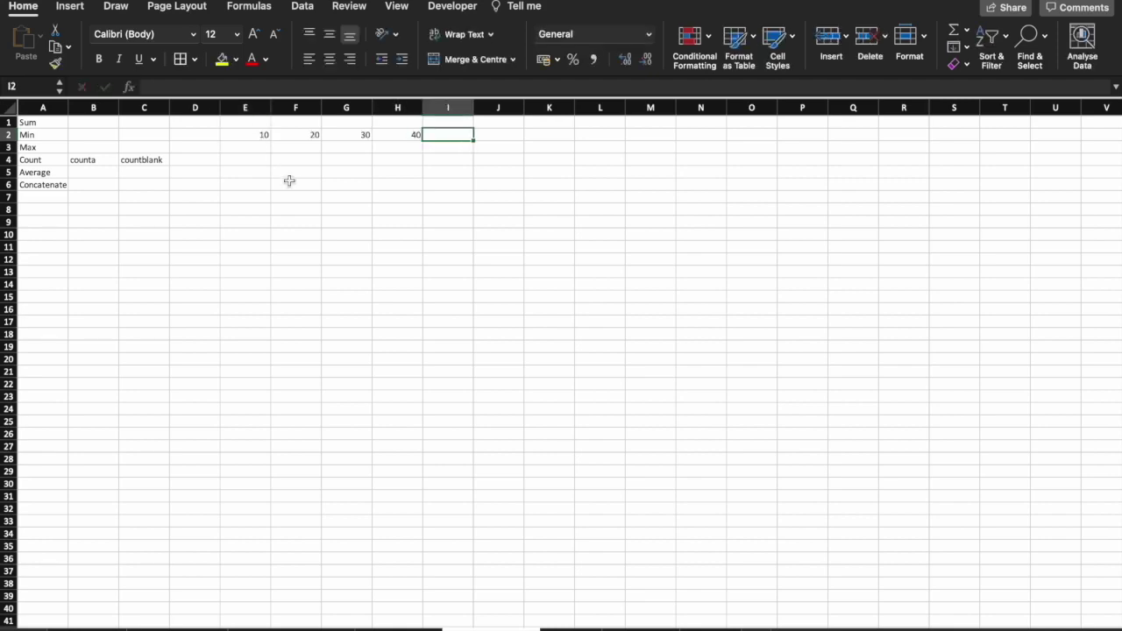
left_click_drag(260, 134, 414, 134)
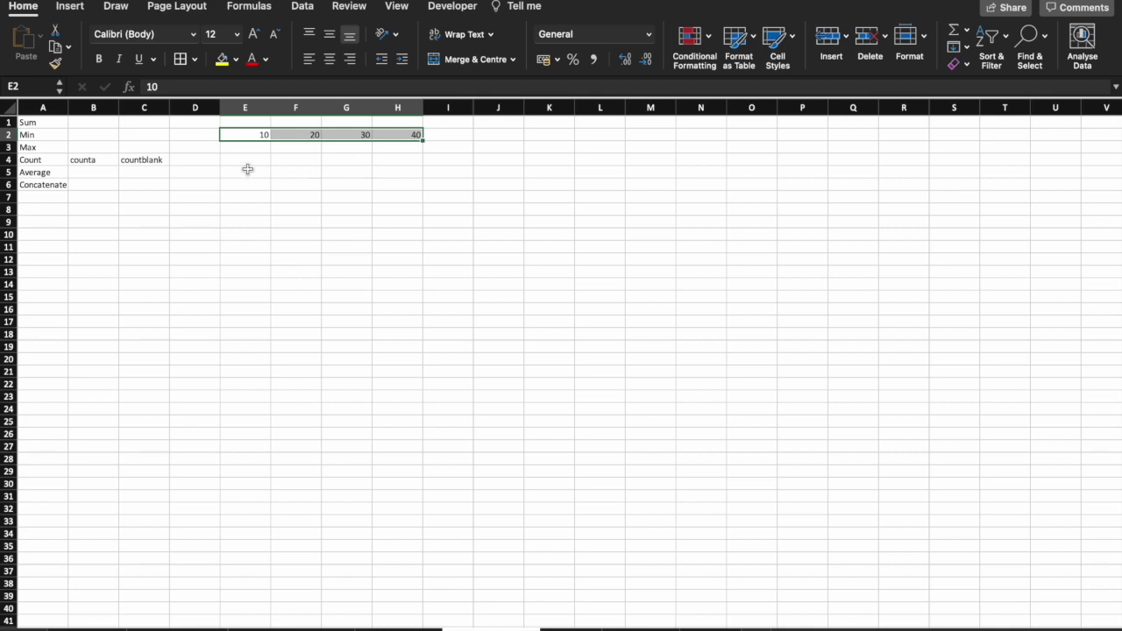
Build =SUM(E2,F2,G2,H2) in E5 by picking each cell separated by commas.
left_click(247, 171)
left_click(210, 83)
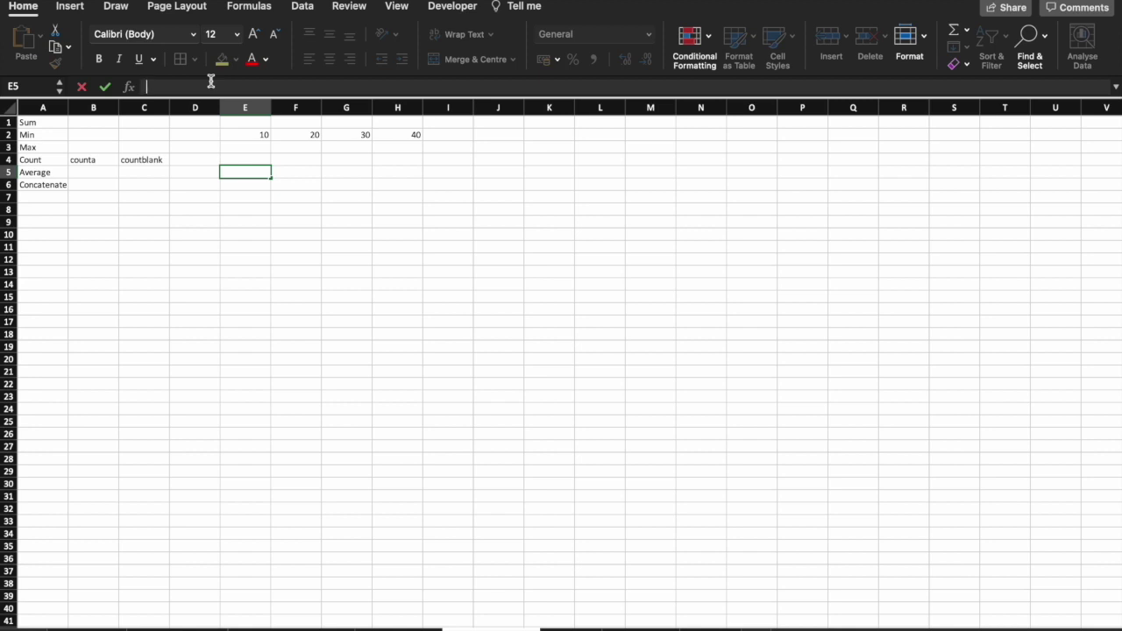
type("=")
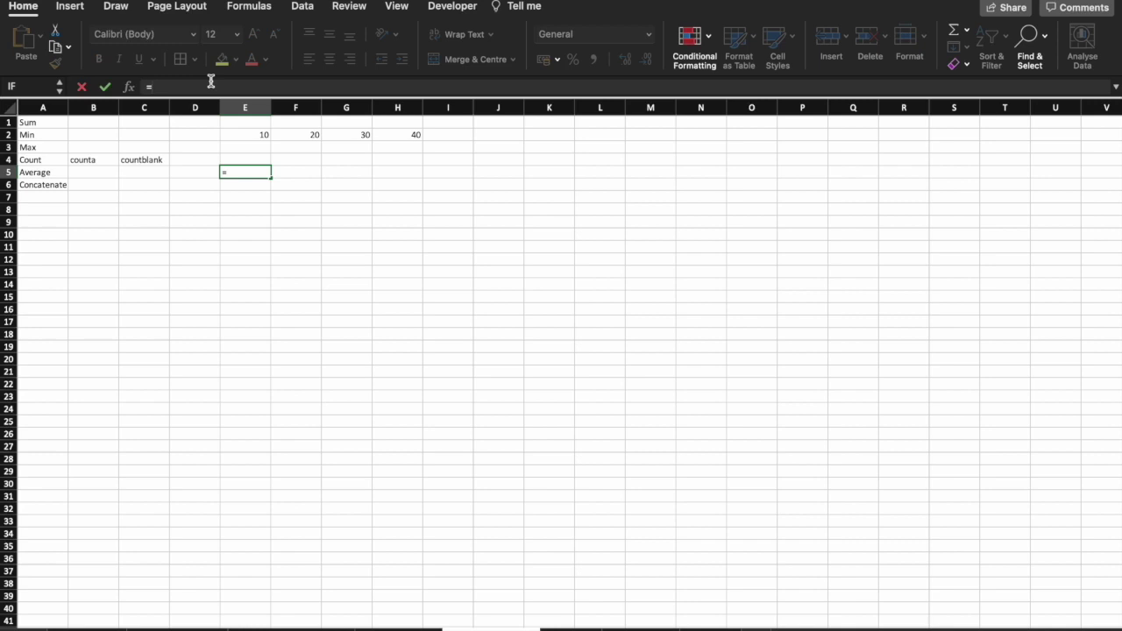
type("s")
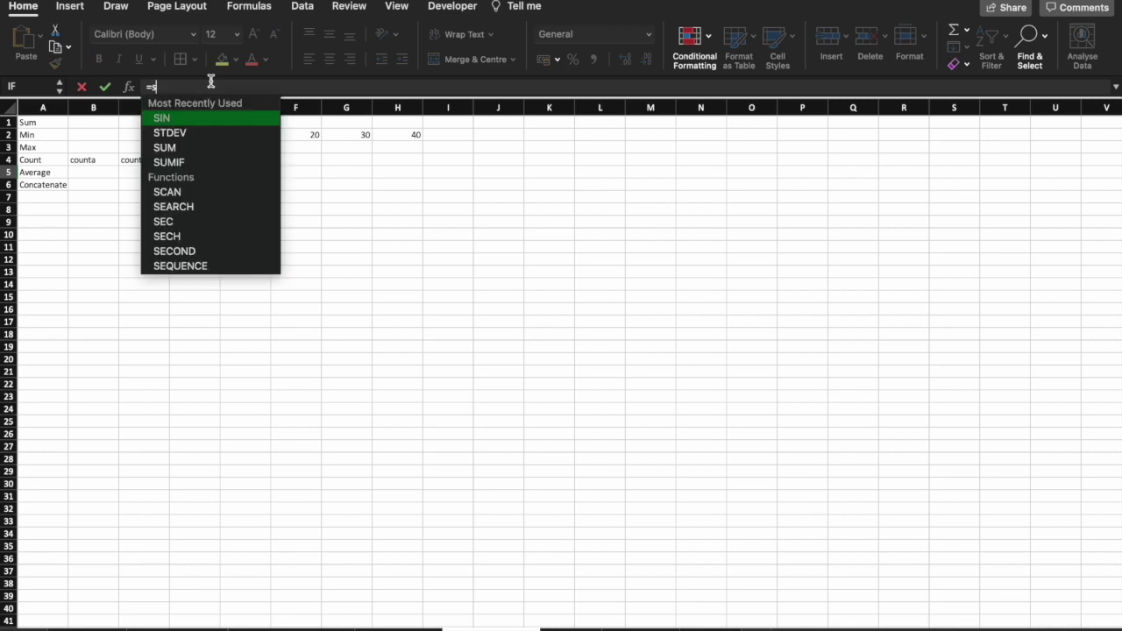
type("u")
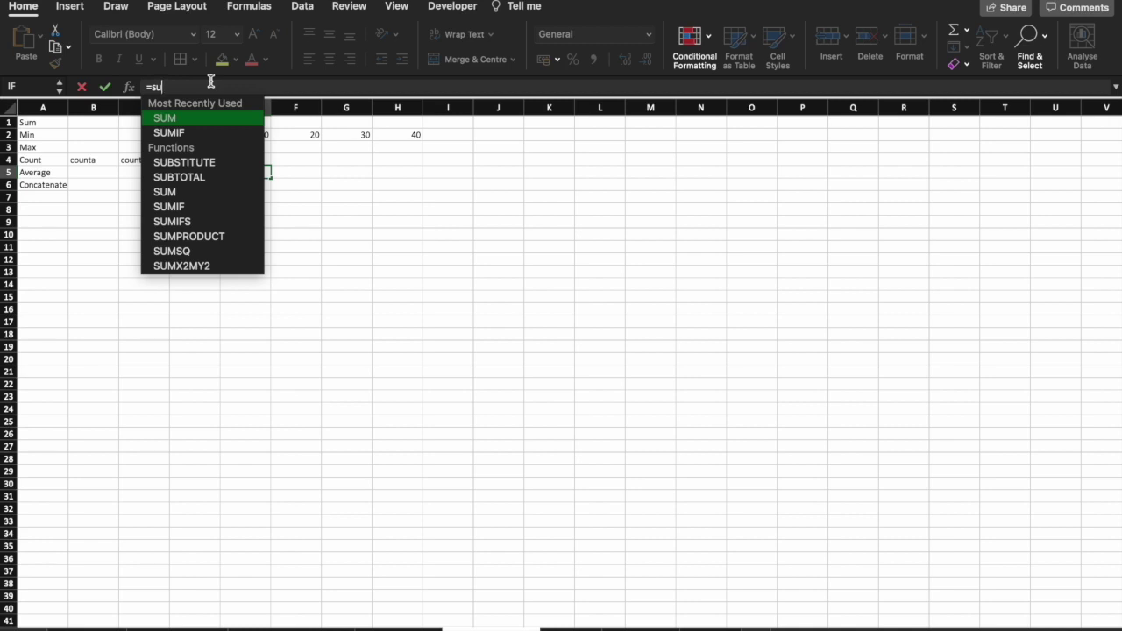
key("Tab")
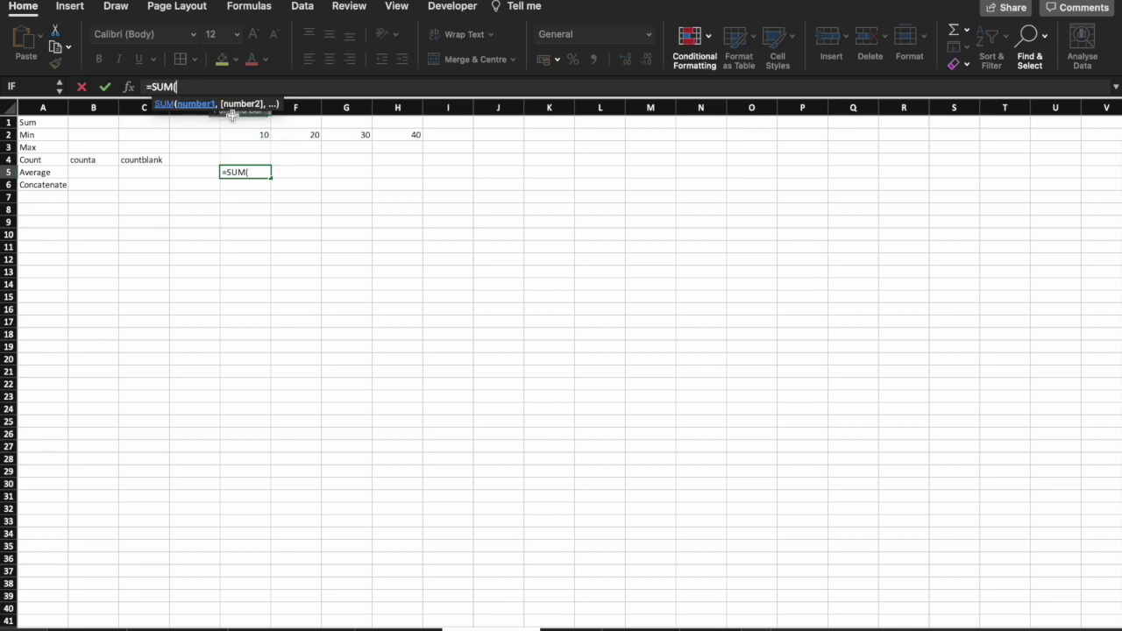
left_click(245, 134)
type(",")
left_click(296, 134)
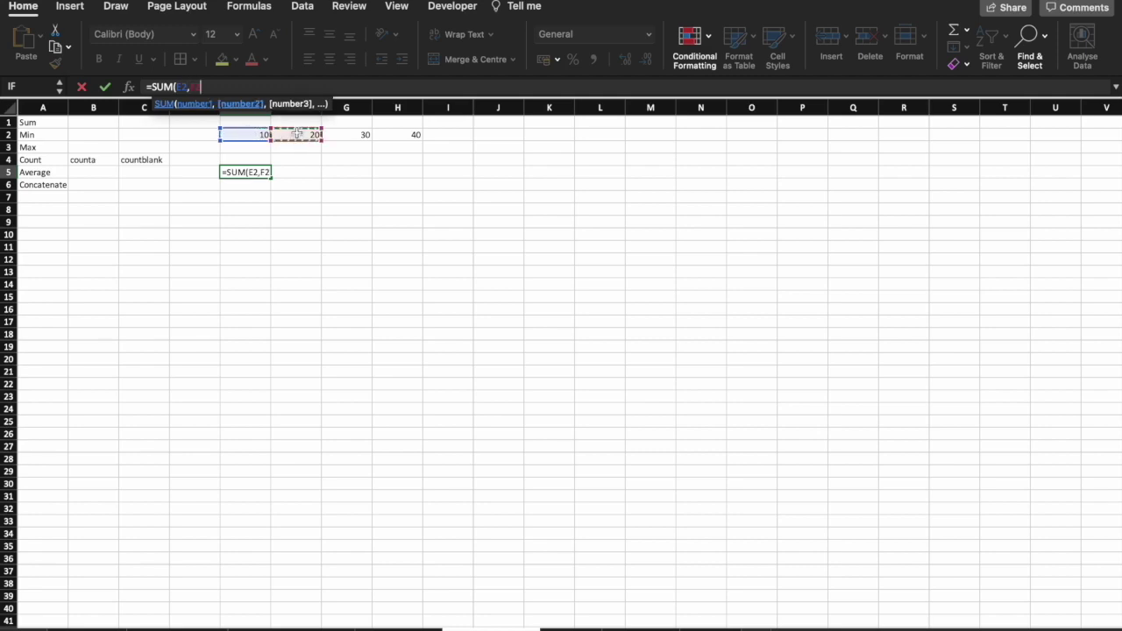
type(",")
left_click(336, 138)
type(",")
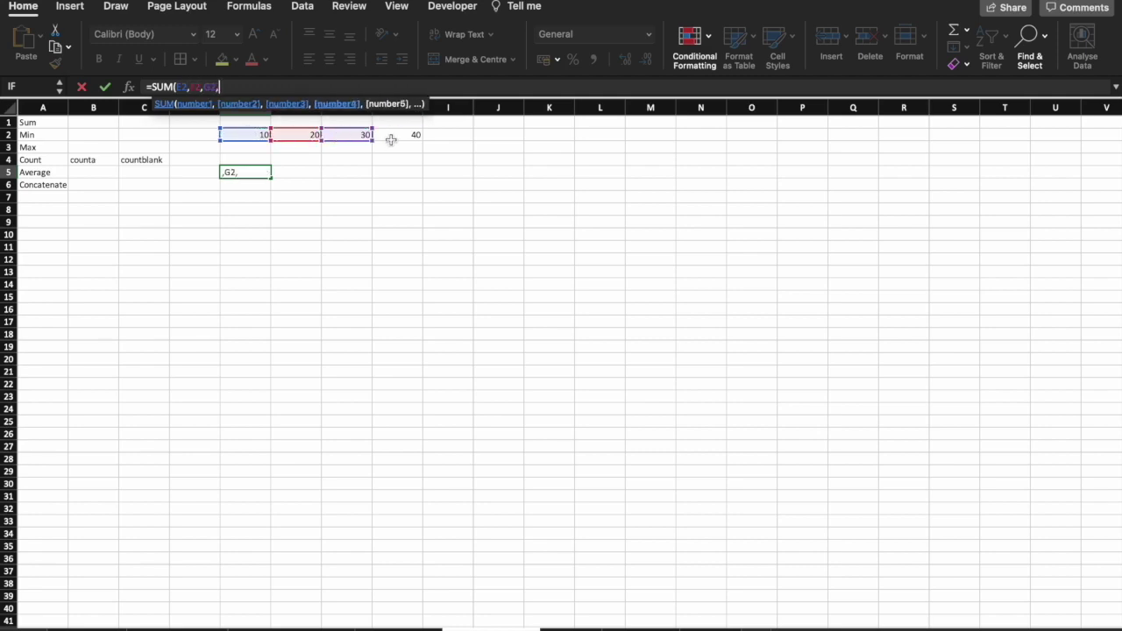
left_click(388, 138)
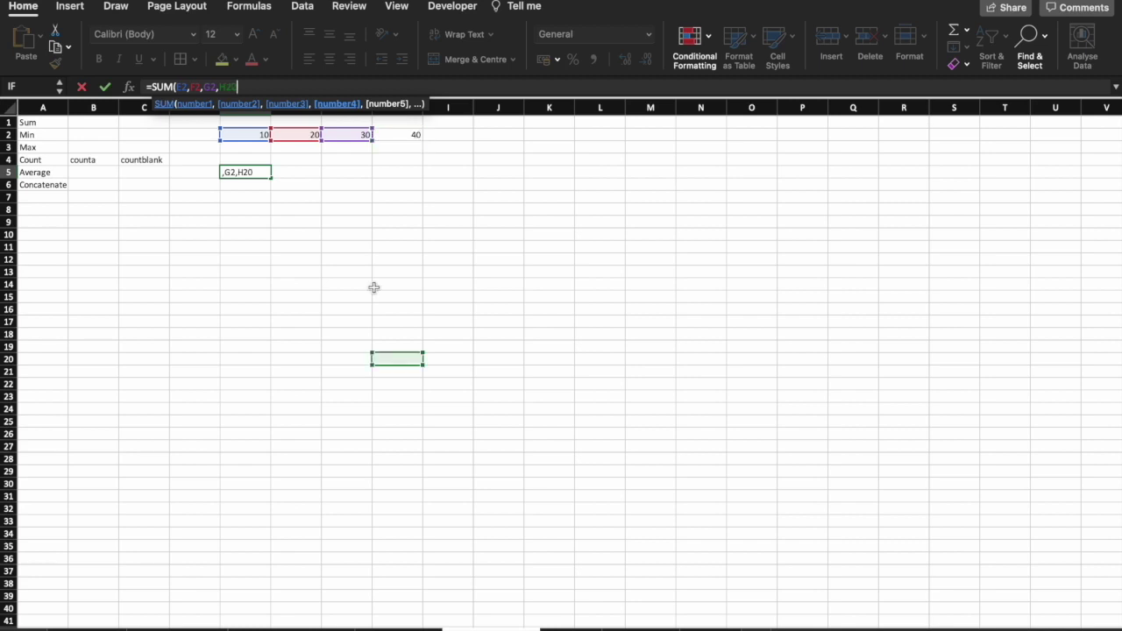
Finish the E5 sum, enter =SUM(E2:H2) in E6, and put 80 in E7.
type(")")
key("Return")
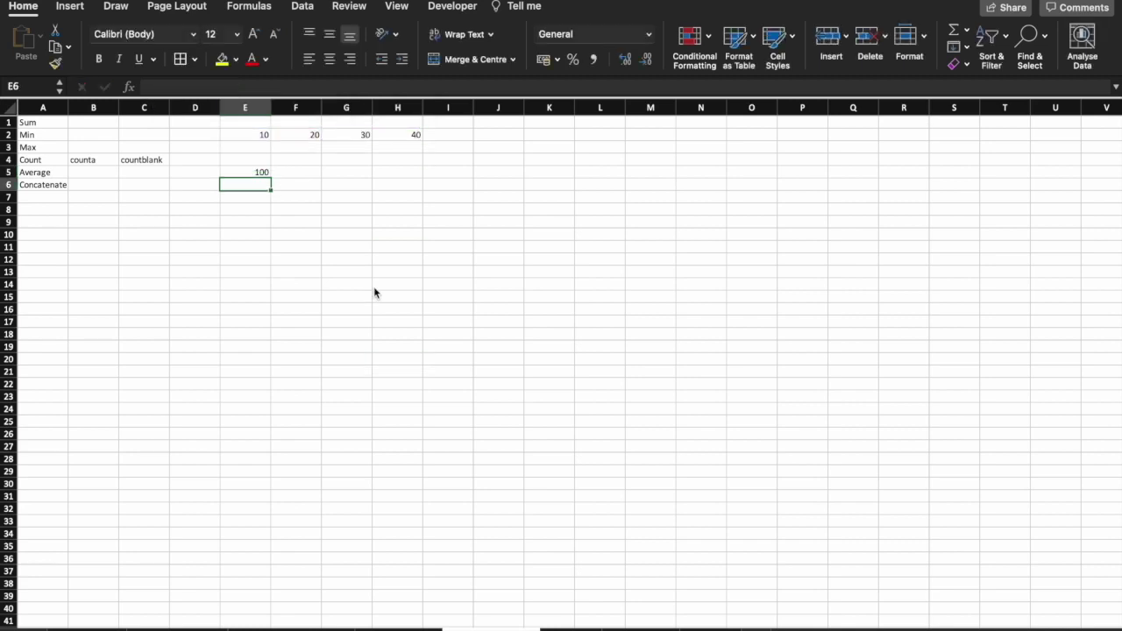
type("=SUM(")
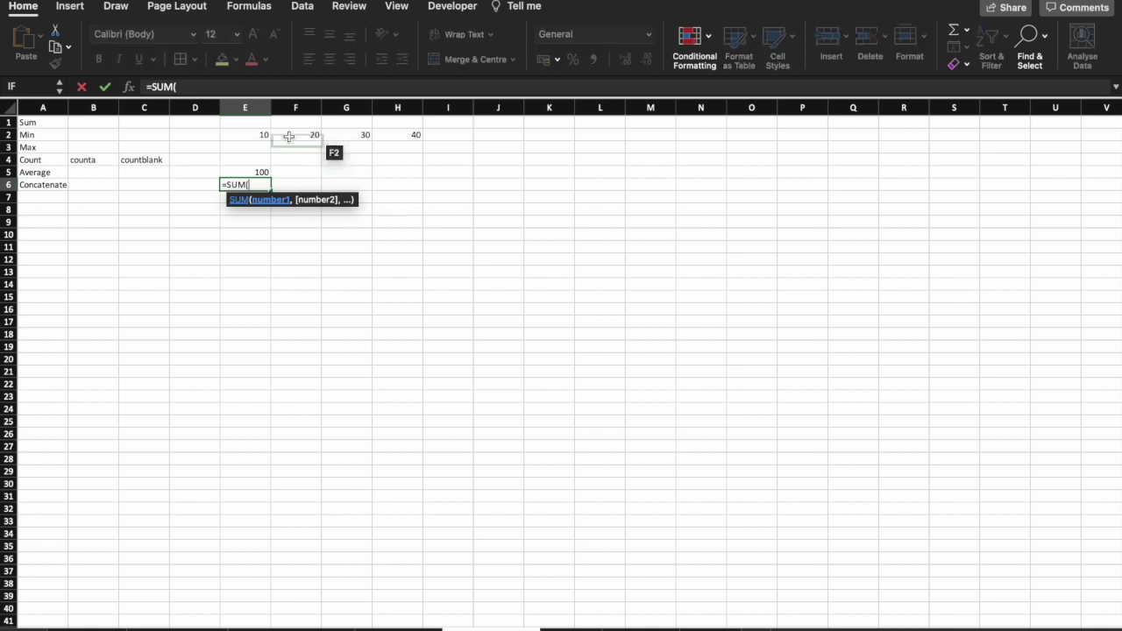
left_click_drag(256, 134, 396, 133)
key("Return")
type("80")
key("Return")
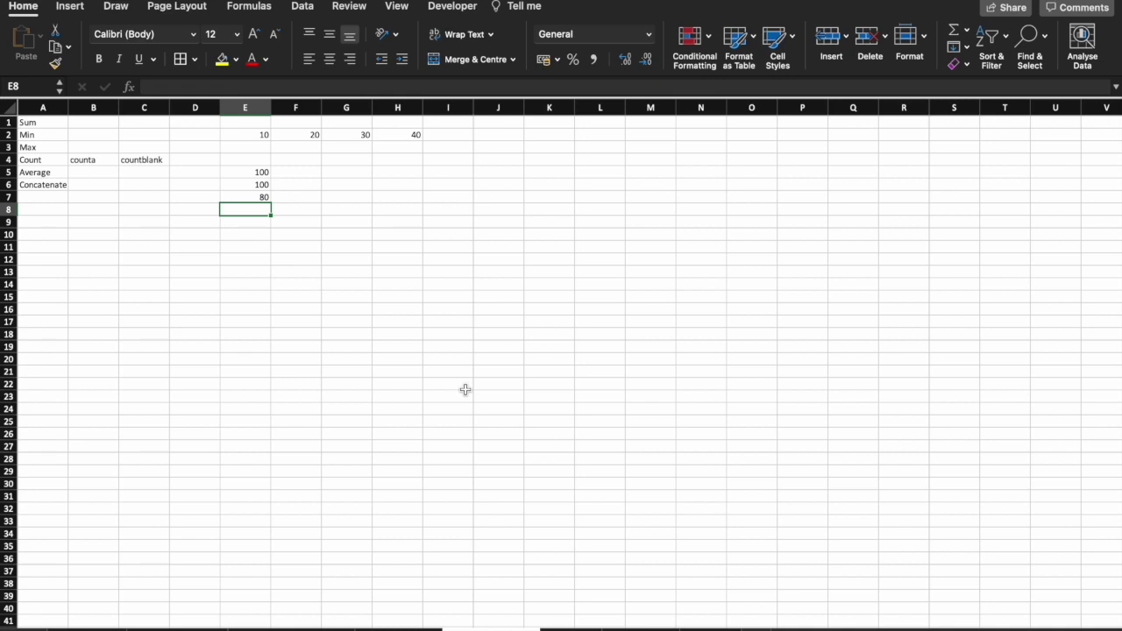
Enter =MIN(E2:H2) in E8 and =MAX(E2:H2) in E9.
type("=MIN(")
left_click_drag(268, 137, 411, 135)
key("Return")
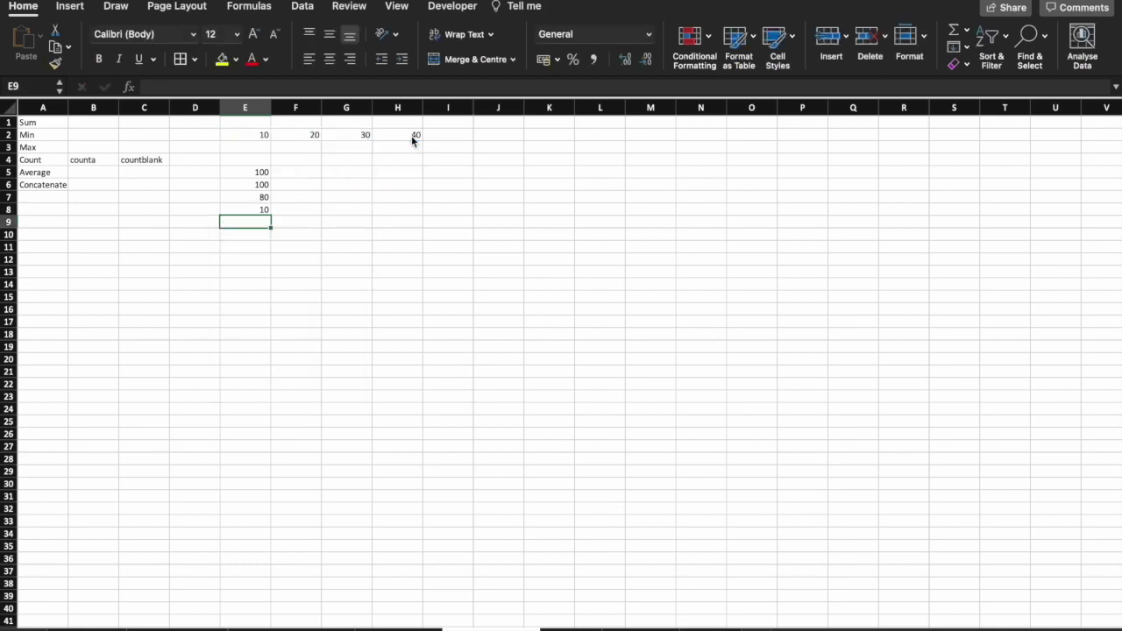
type("=MAX(")
left_click_drag(258, 135, 414, 135)
key("Return")
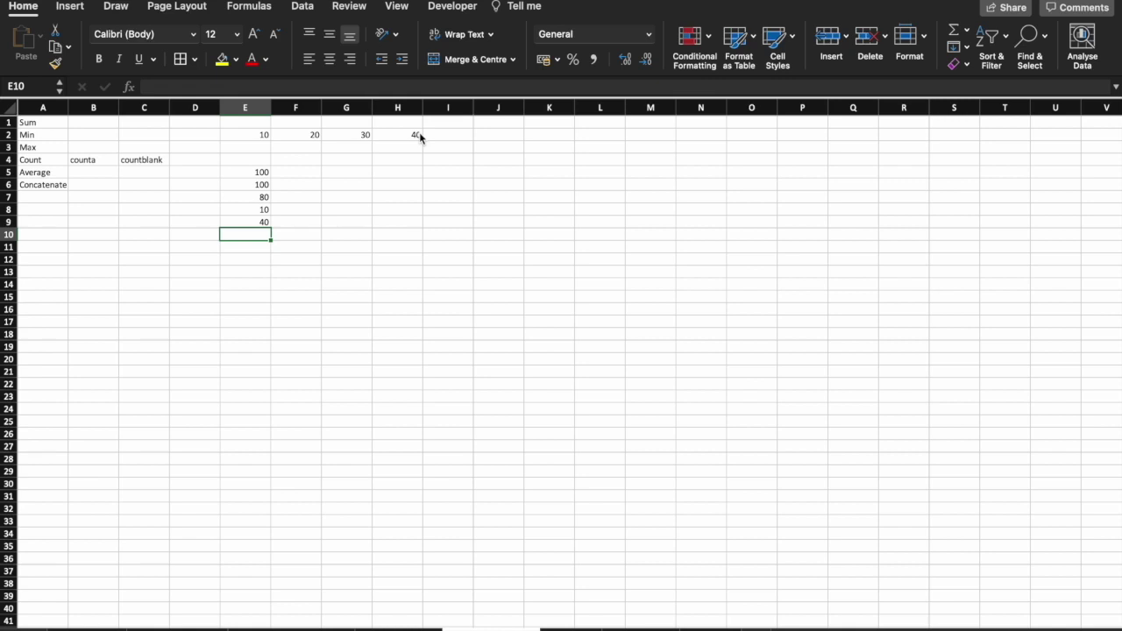
Enter a COUNT formula in E10 over E2:H2, then extend it to E2:J2.
type("=COUNT")
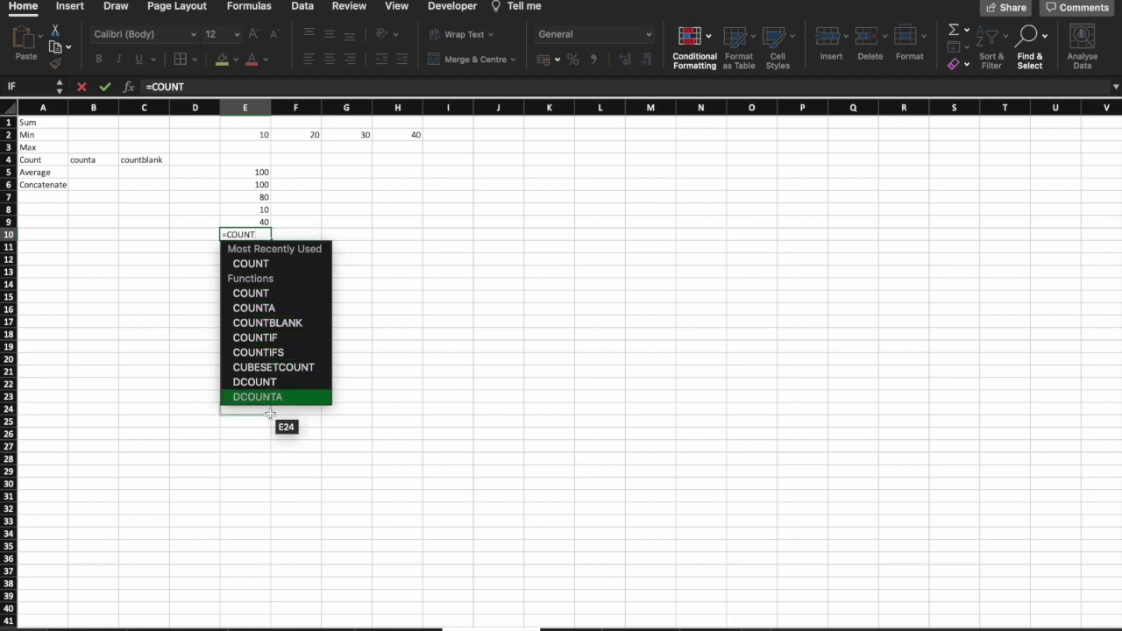
left_click_drag(259, 135, 411, 134)
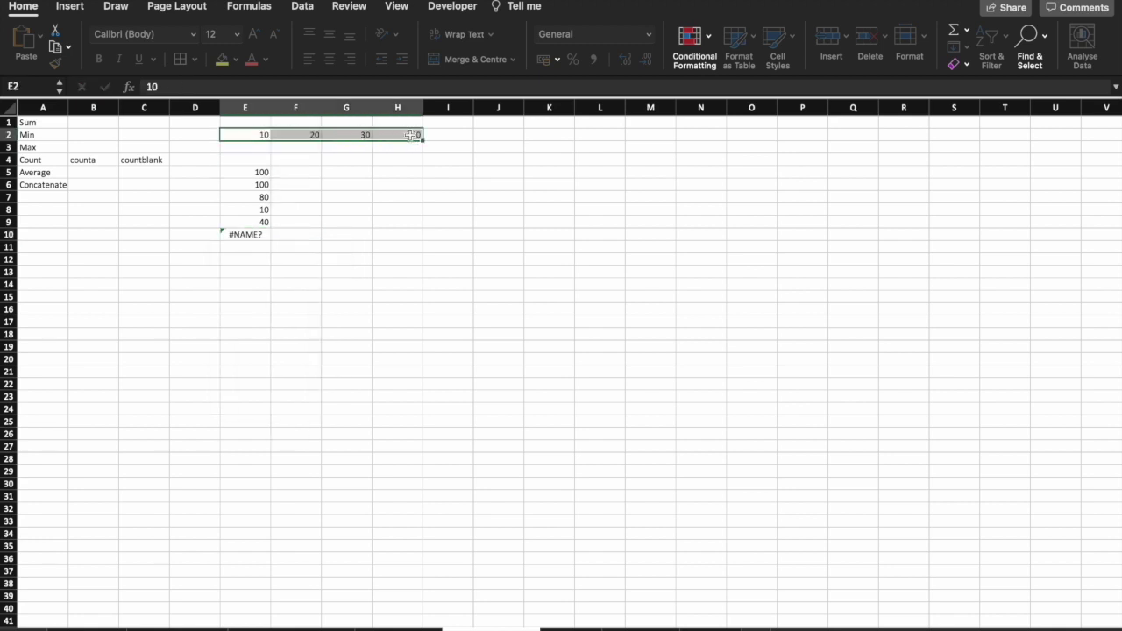
key("Return")
left_click(416, 310)
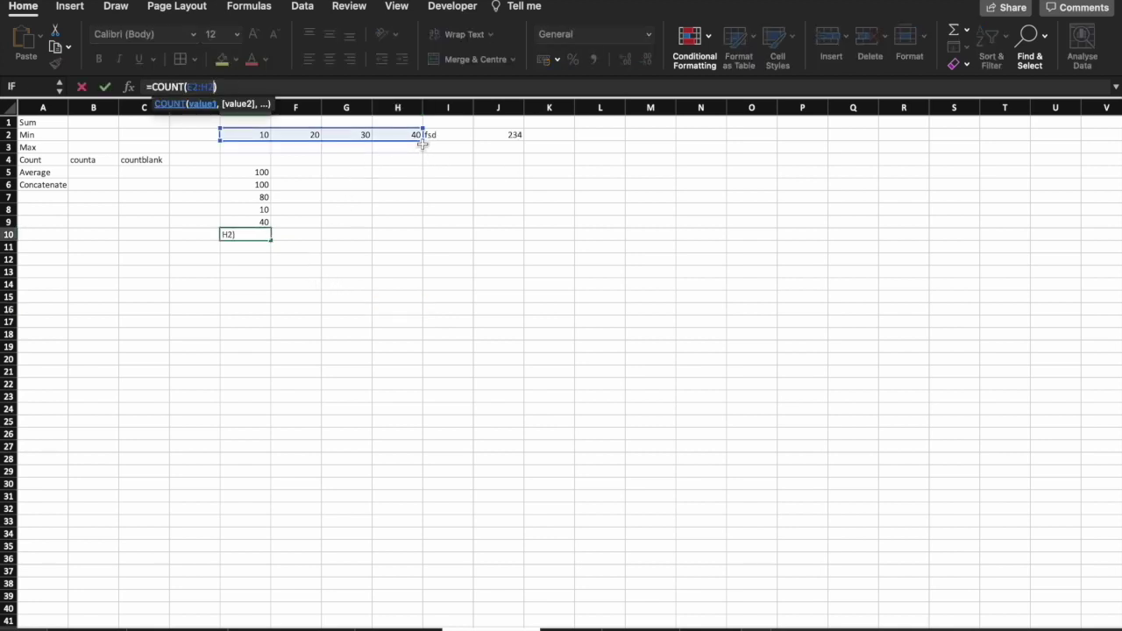
left_click_drag(425, 138, 514, 138)
key("Return")
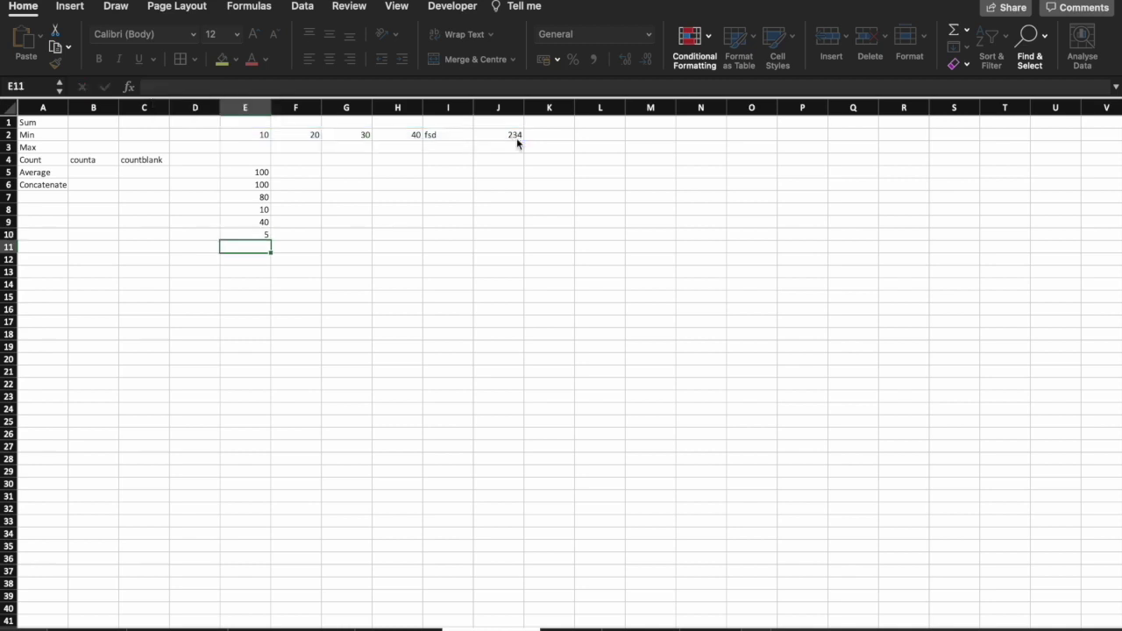
left_click(510, 135)
left_click_drag(508, 134, 258, 130)
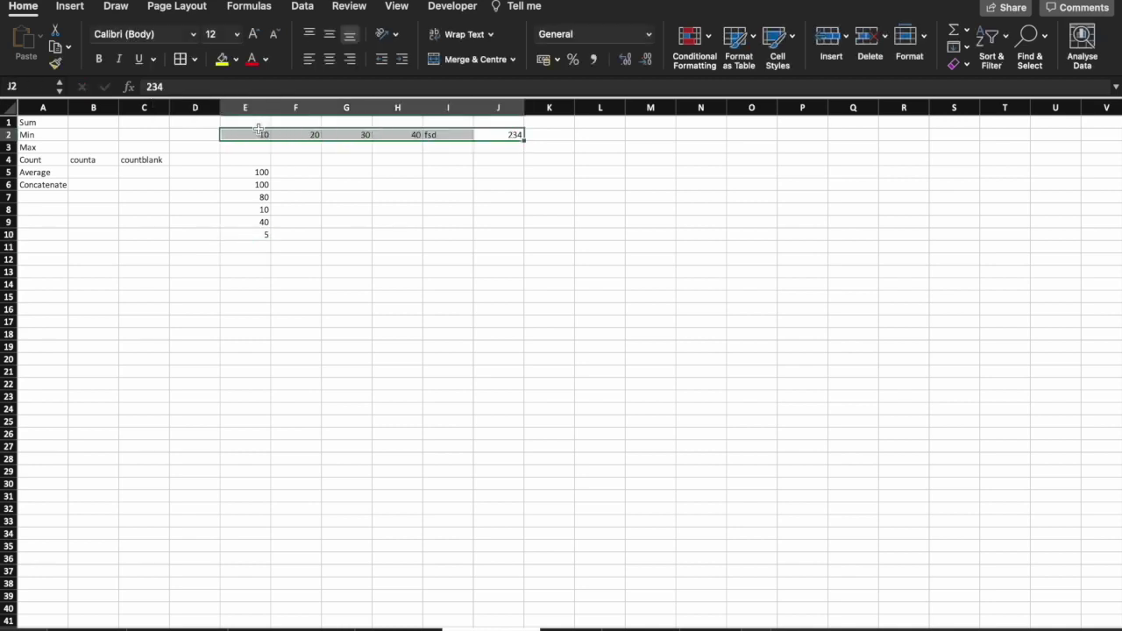
Change E10's formula from COUNT to COUNTA.
double_click(264, 235)
key("Escape")
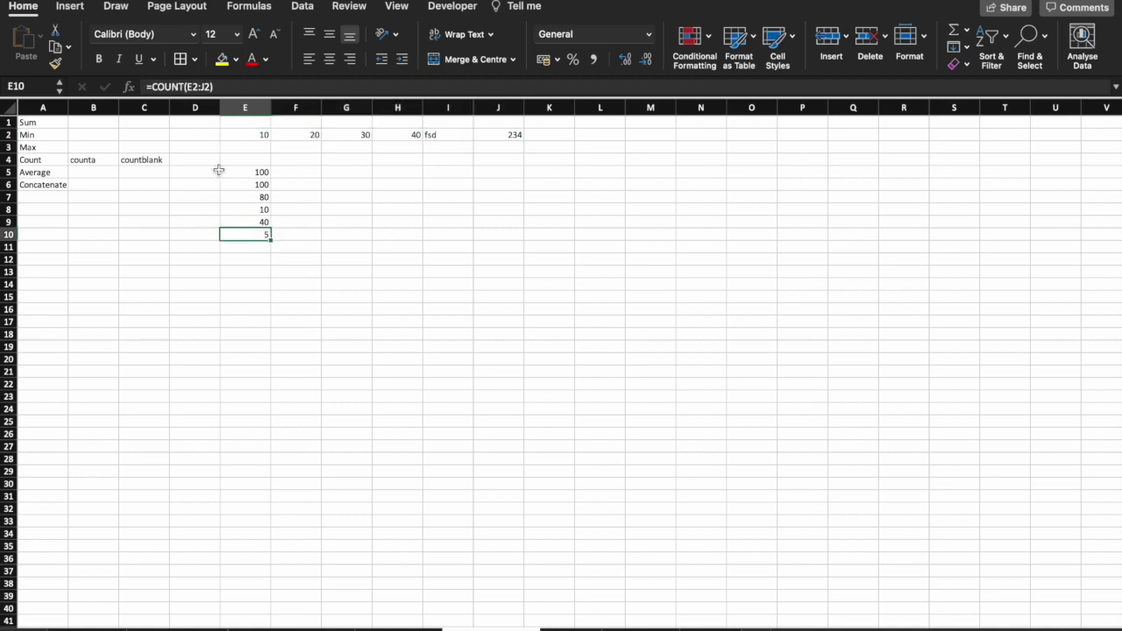
left_click(184, 86)
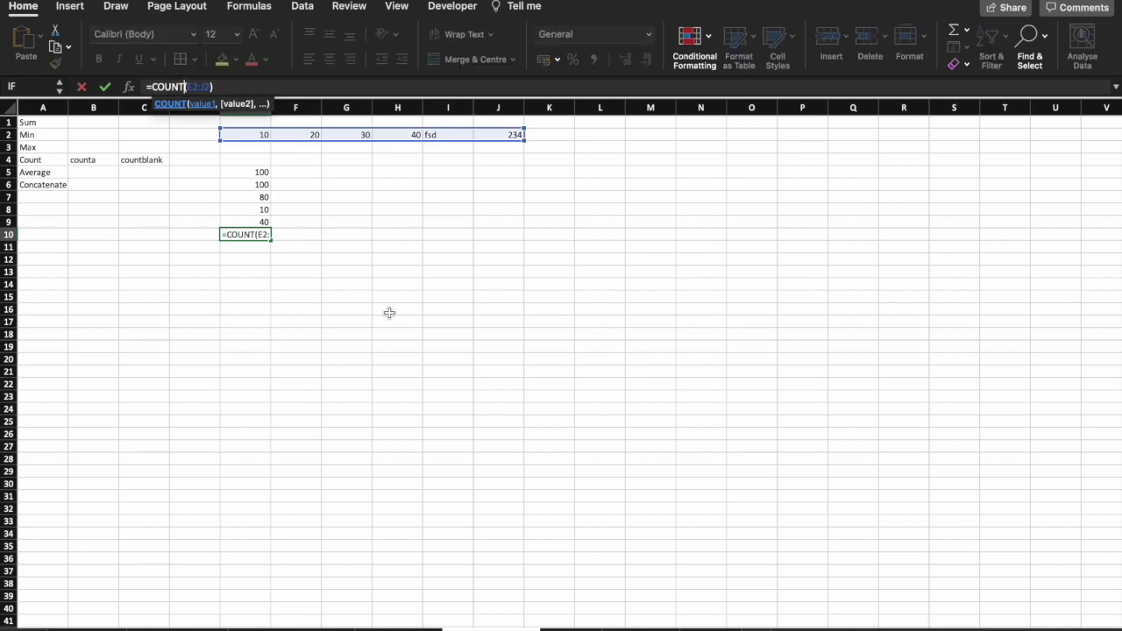
type("A")
key("Return")
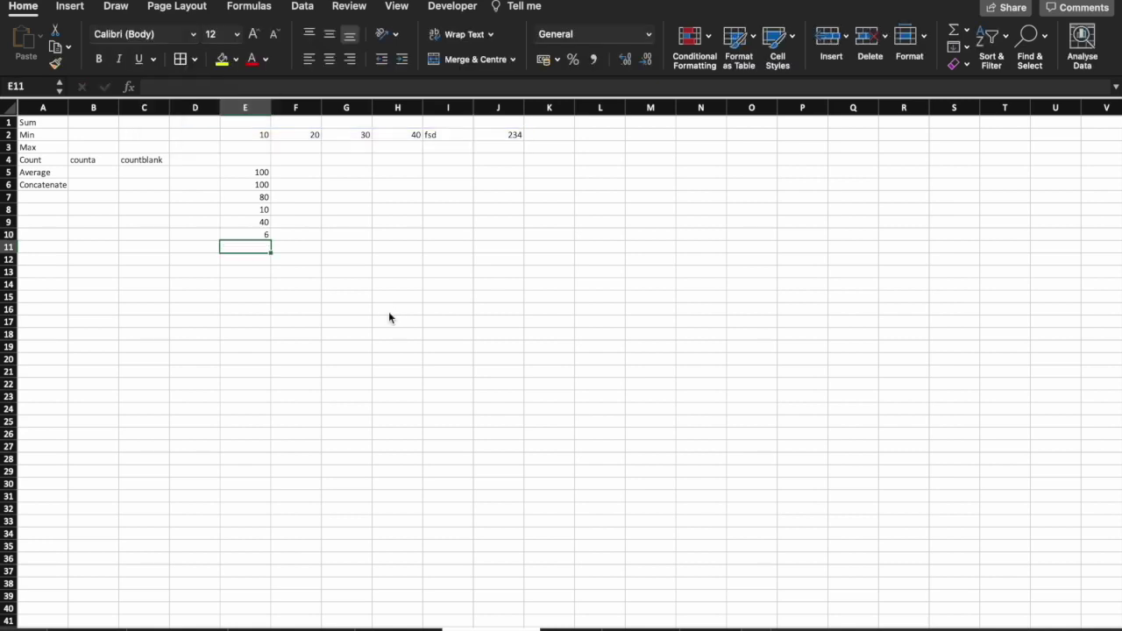
Clear the 40 in H2 and change E10's formula to COUNTBLANK, showing 1.
left_click(390, 136)
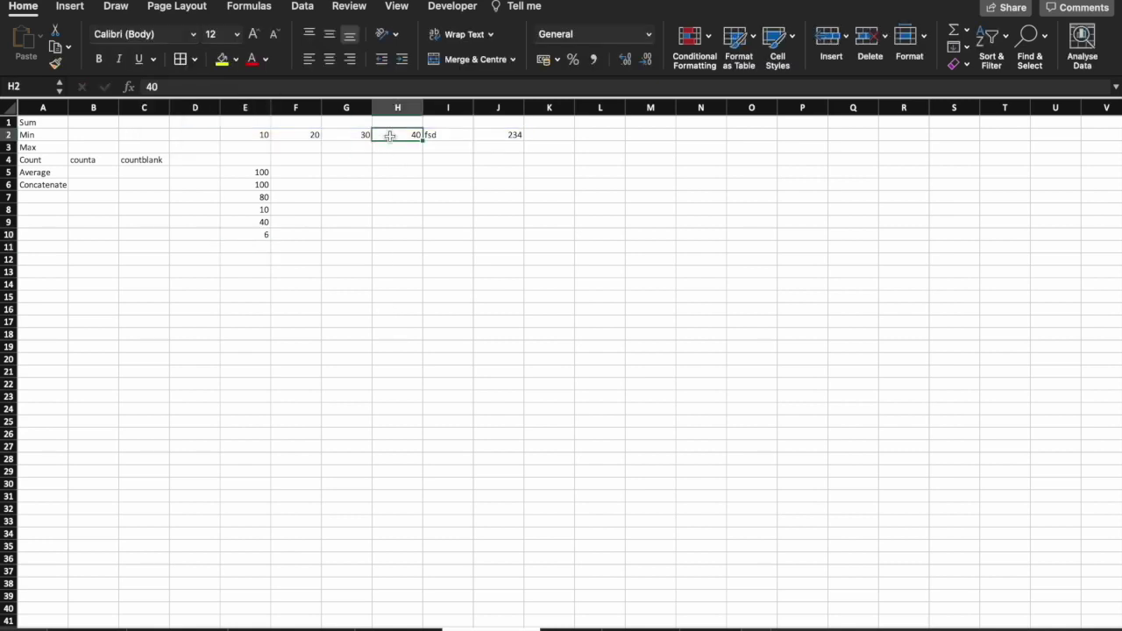
key("Delete")
left_click(267, 235)
left_click(185, 86)
key("BackSpace")
type("BLANK(E2:J2")
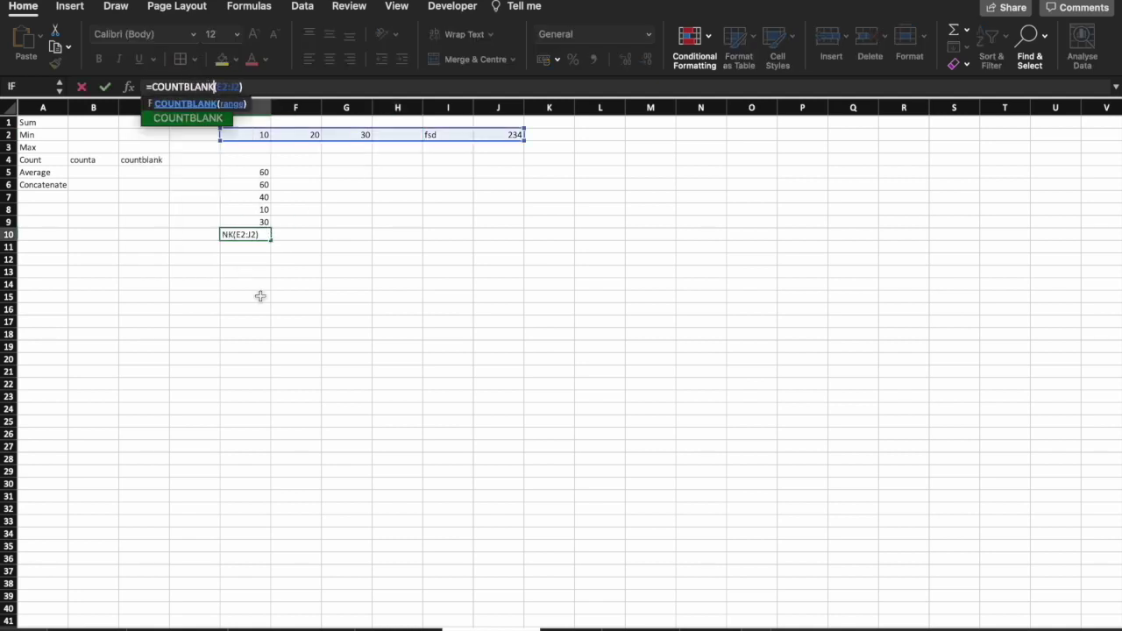
key("Return")
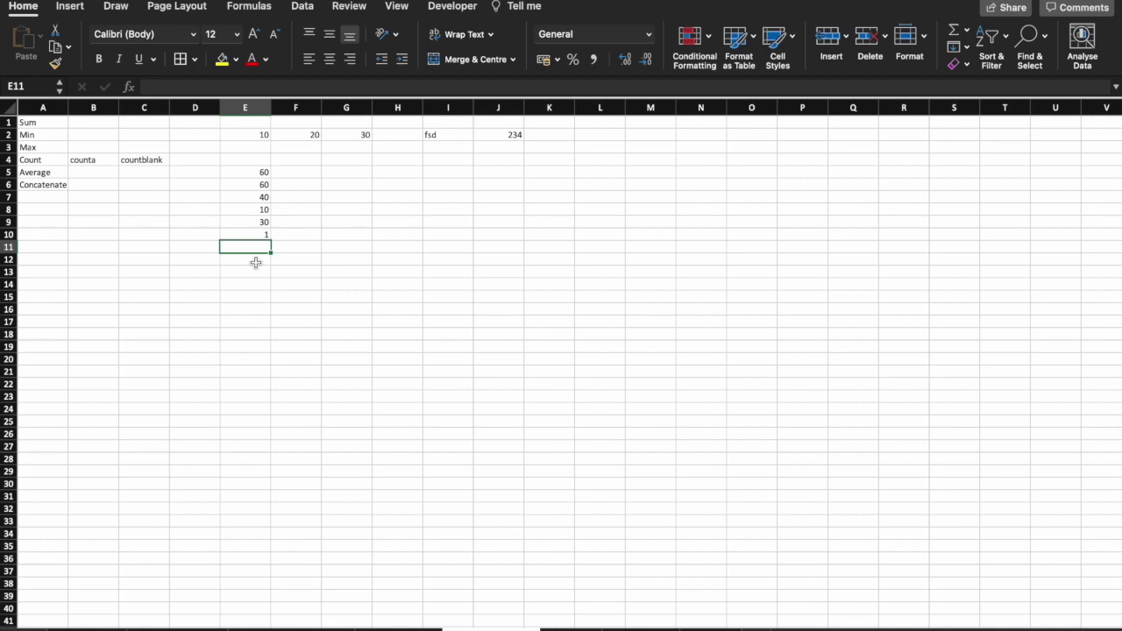
Enter =AVERAGE(E2:G2) in E12, giving 20.
left_click(255, 263)
type("=AV")
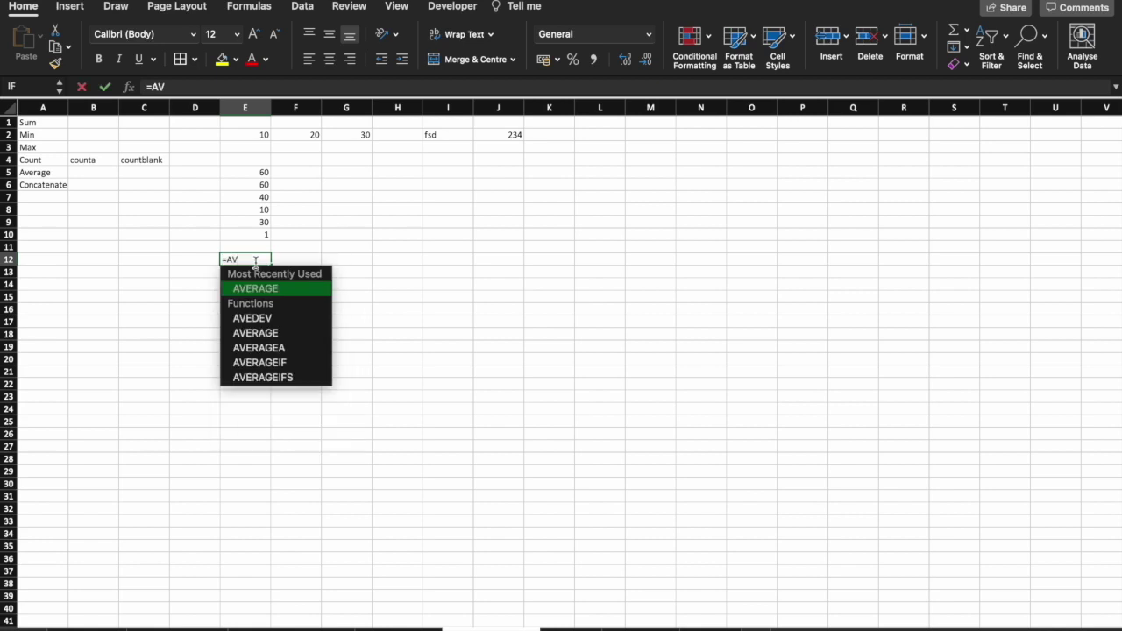
key("Tab")
left_click_drag(263, 134, 346, 138)
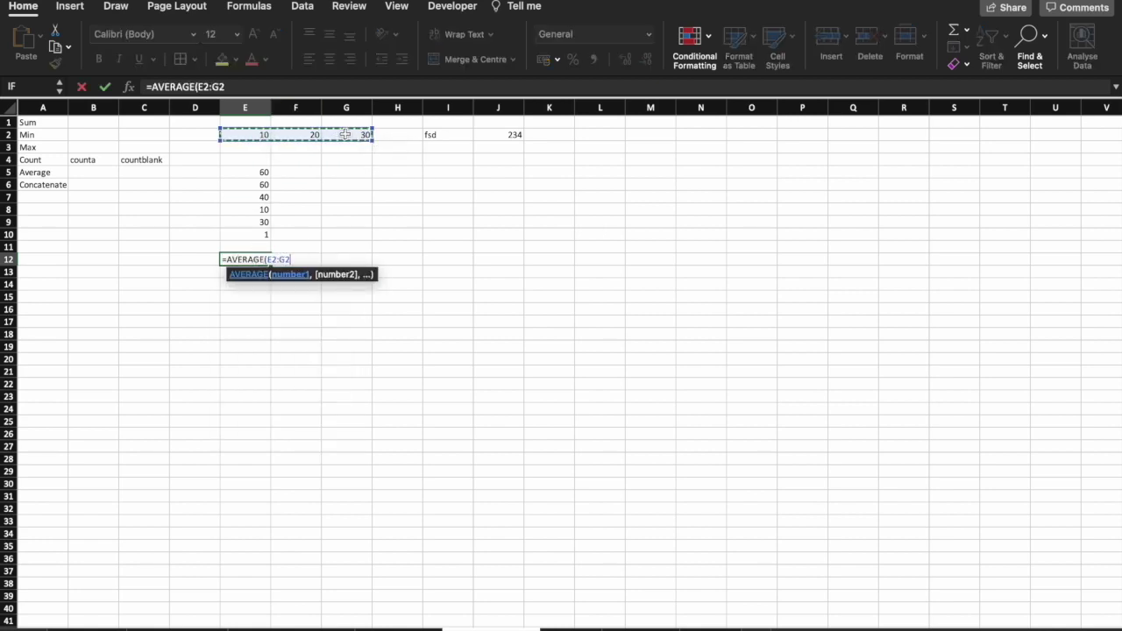
key("Return")
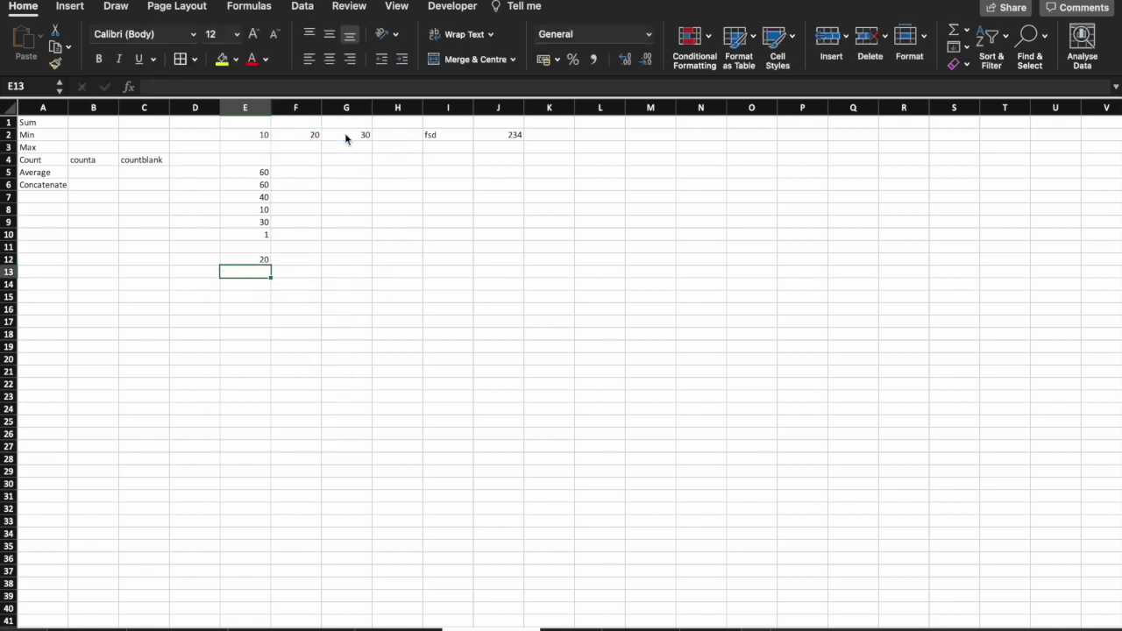
Paste the first and last name list at L1 and enter a CONCAT of L2 and M2 in N2.
left_click(600, 122)
left_click(707, 139)
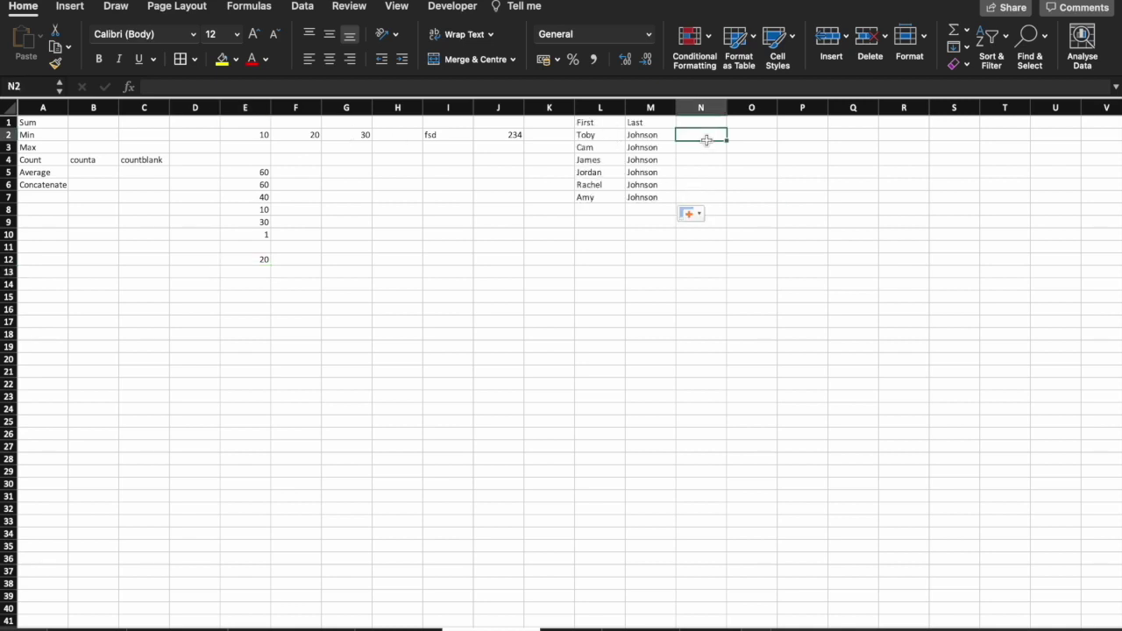
type("=con")
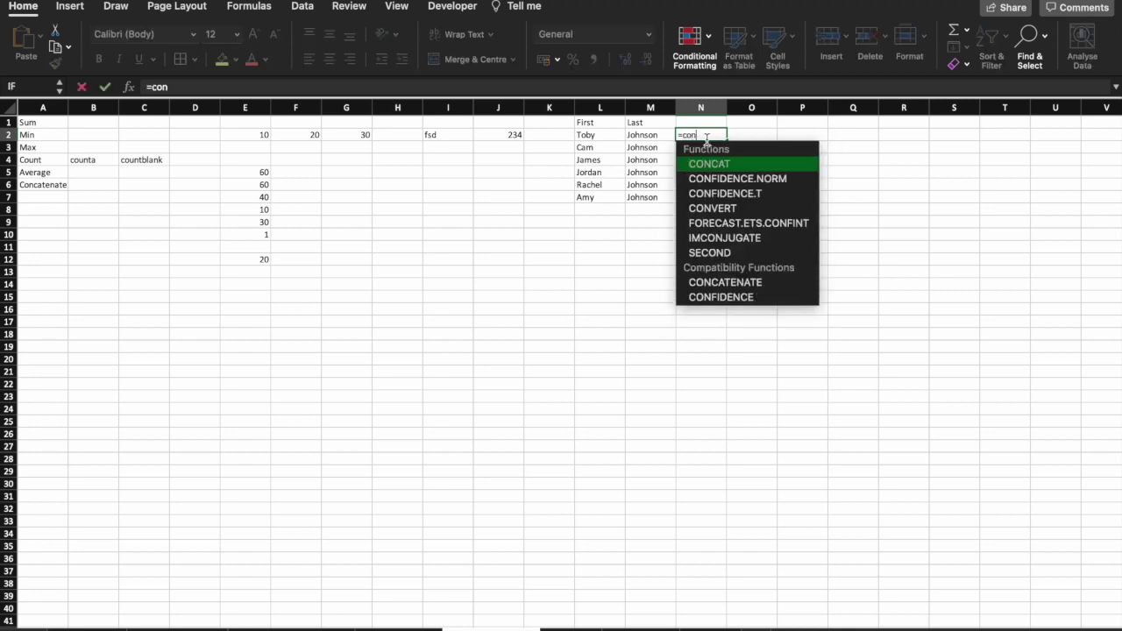
key("Tab")
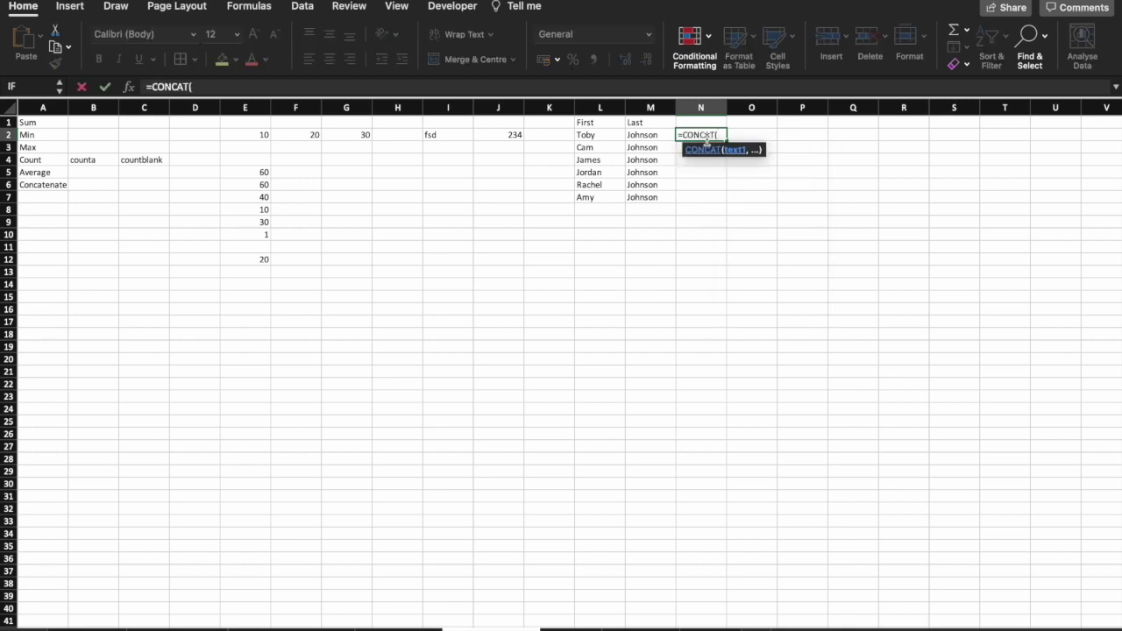
left_click(596, 135)
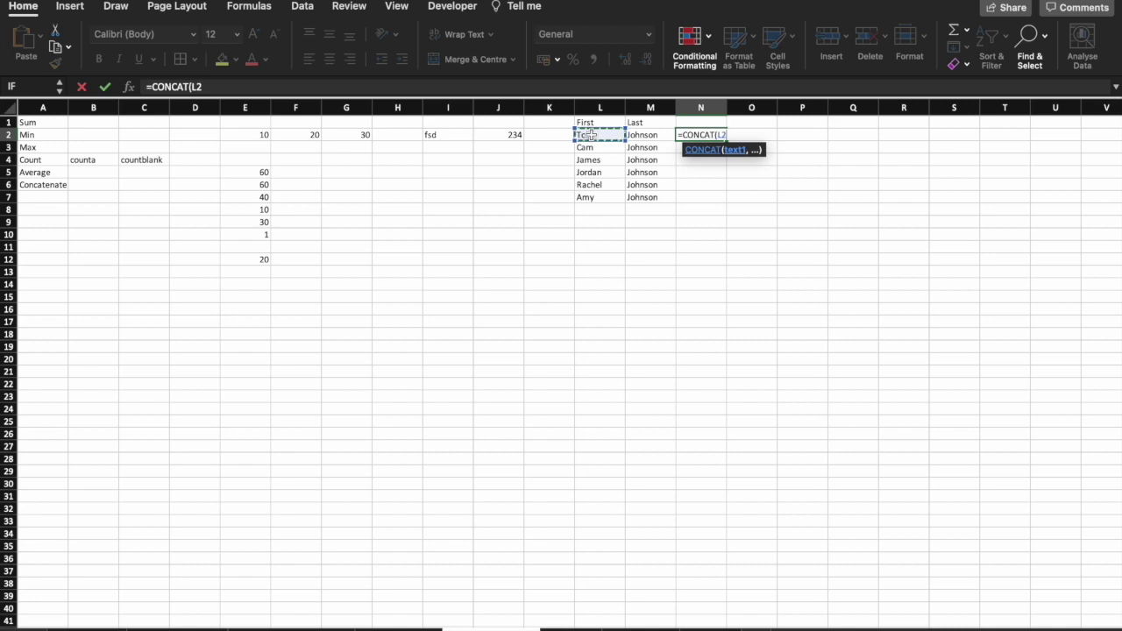
type(",")
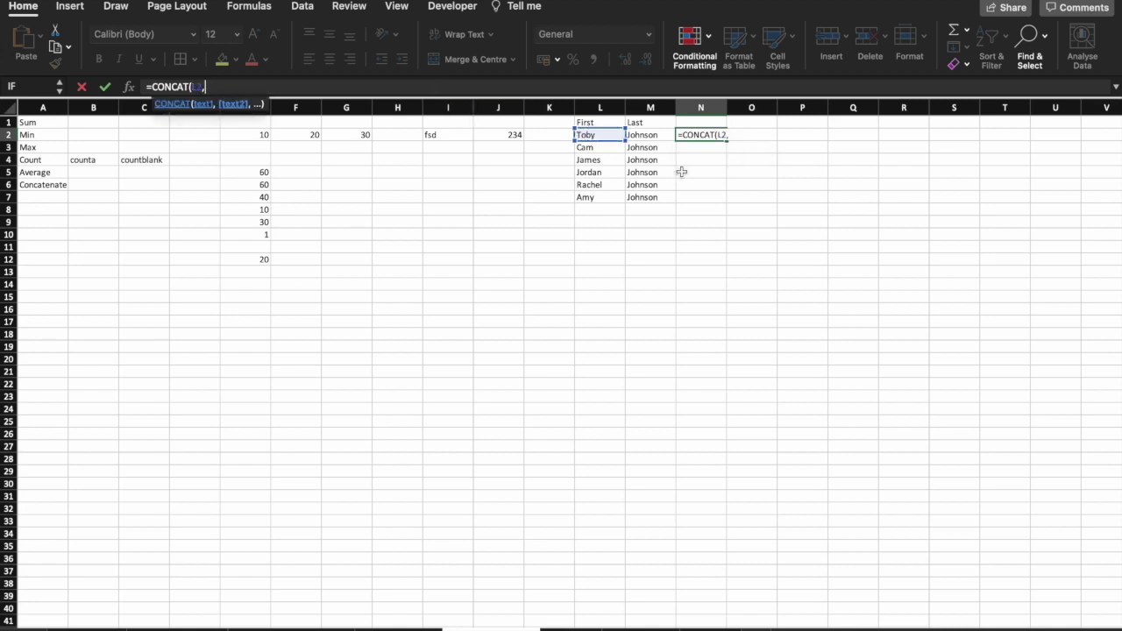
left_click(633, 136)
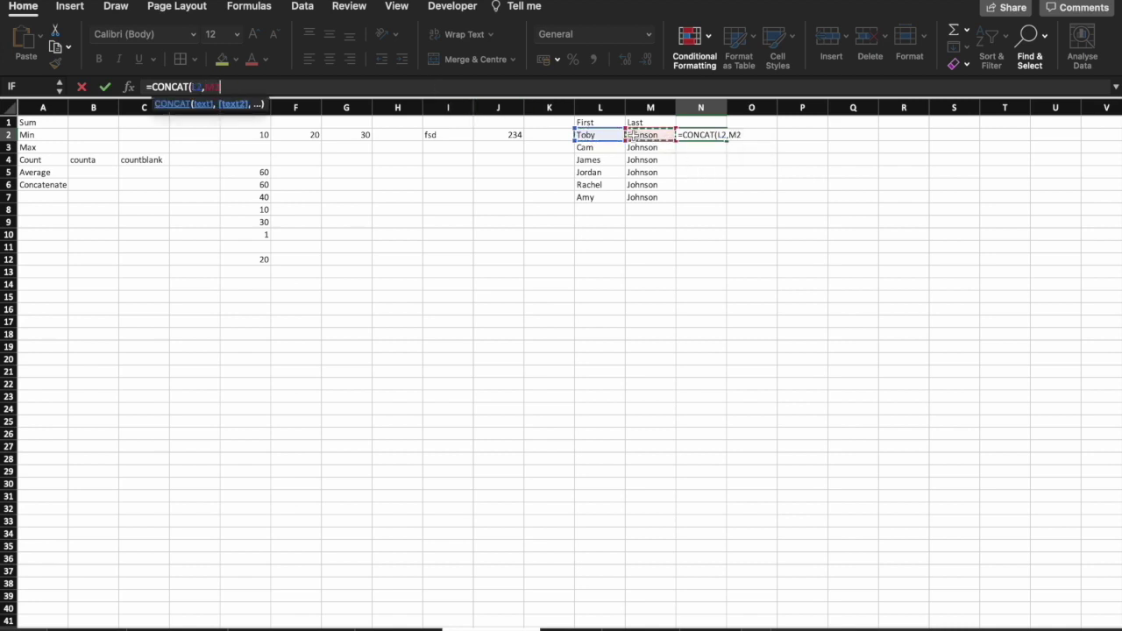
key("Return")
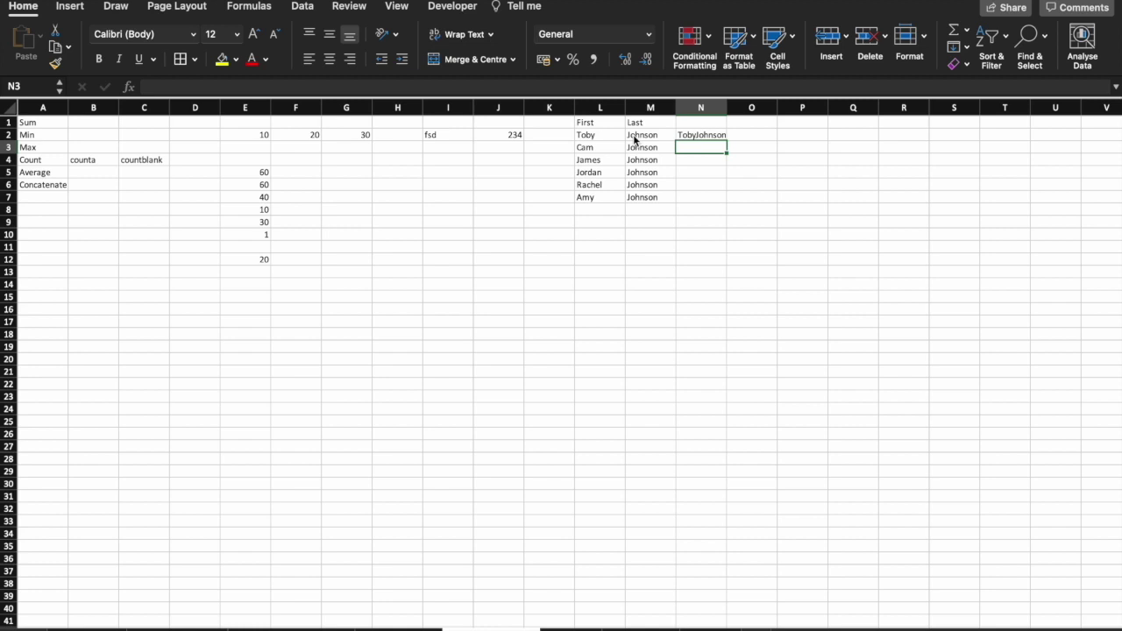
Add a " " separator so N2 reads =CONCAT(L2," ",M2), then fill it down to N7.
left_click(697, 133)
left_click_drag(727, 141, 702, 151)
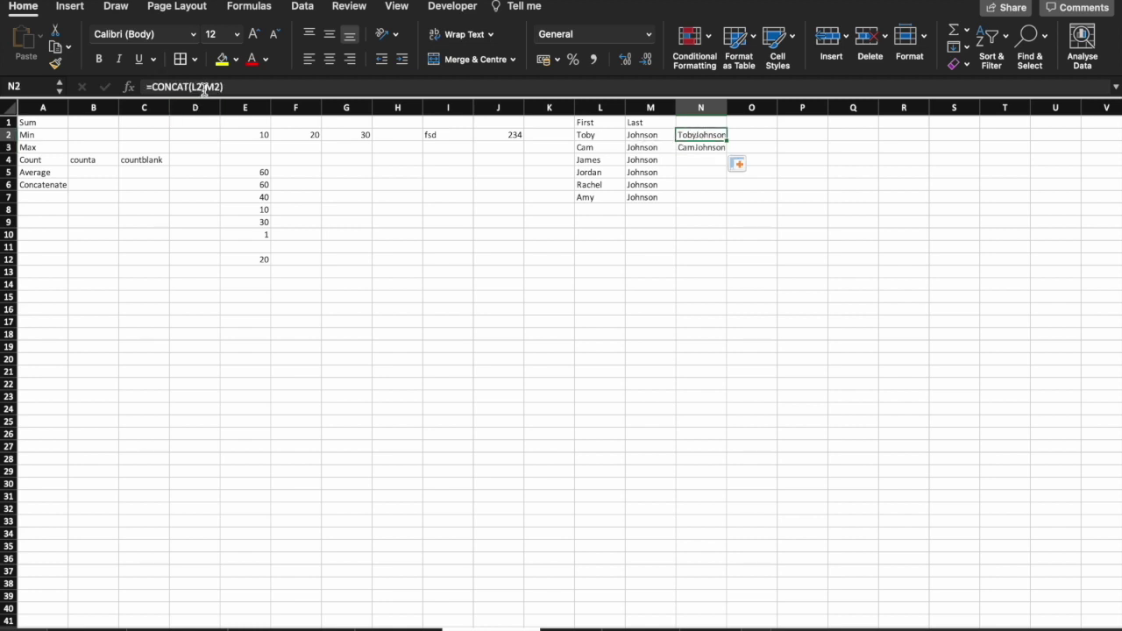
left_click(203, 89)
type("\" \"")
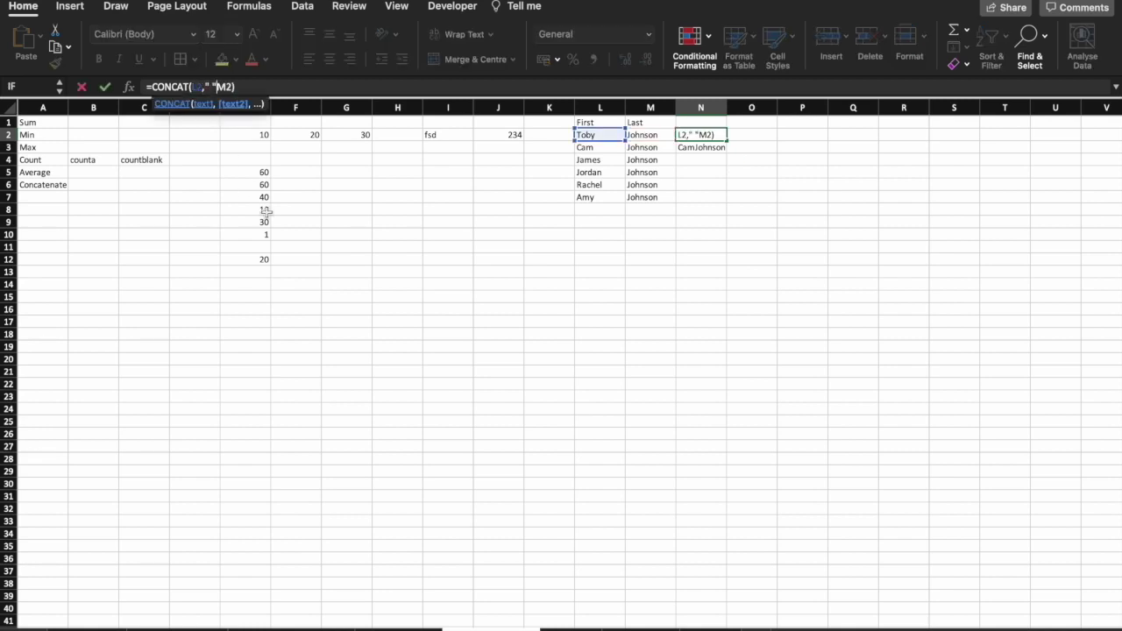
type(",")
key("Return")
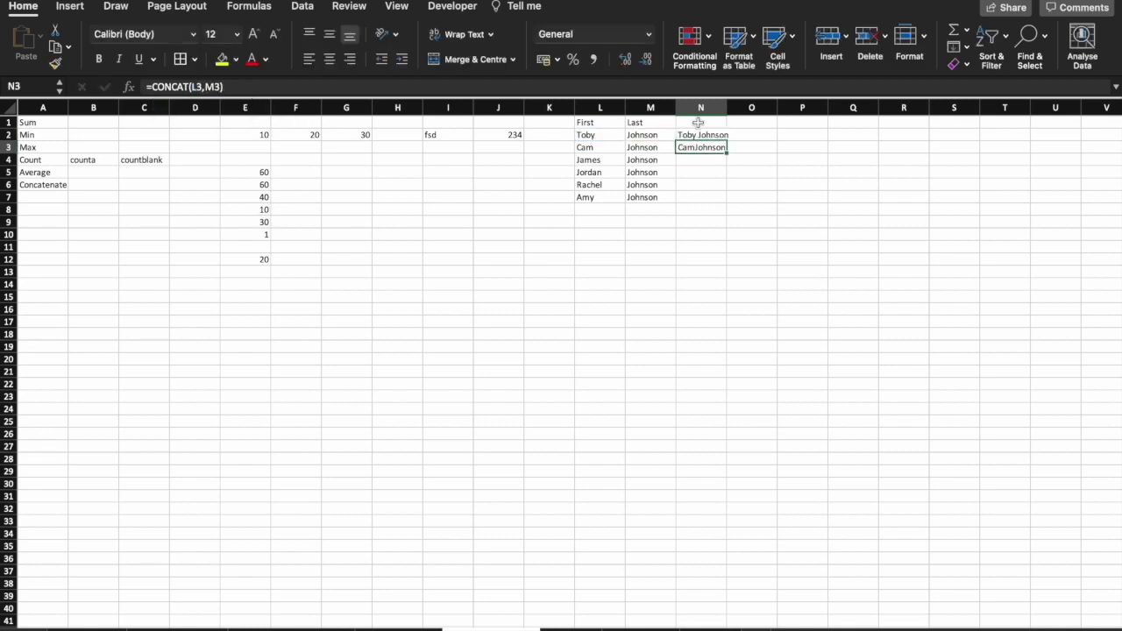
left_click(694, 126)
left_click(694, 132)
left_click_drag(726, 141, 717, 200)
left_click(693, 283)
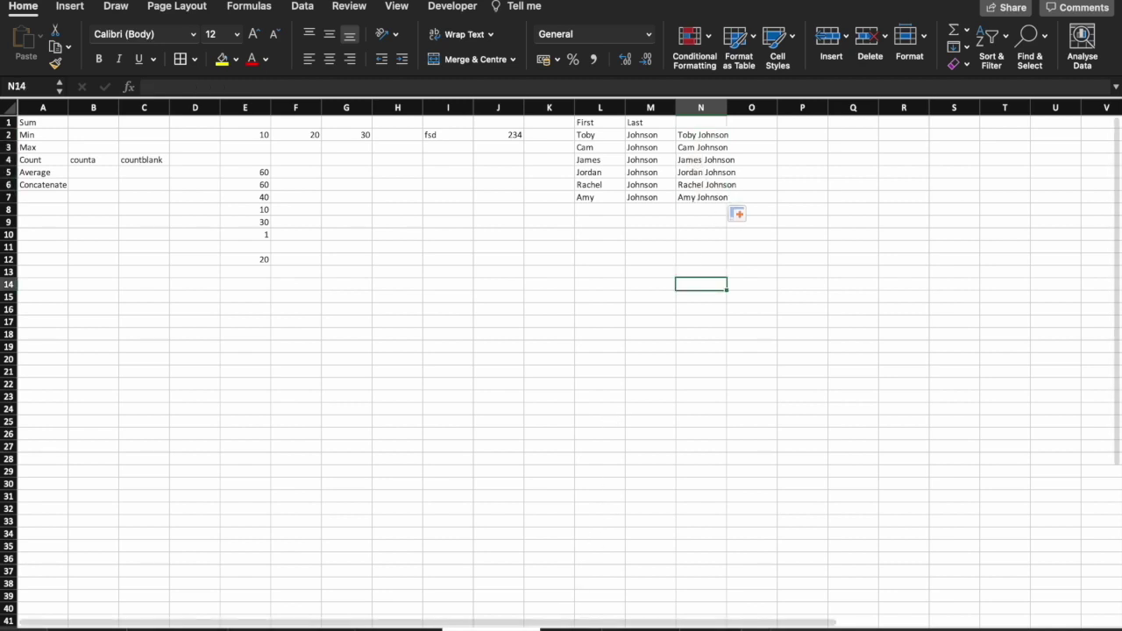
On a blank sheet, paste the January to December month names starting at E5.
left_click(570, 628)
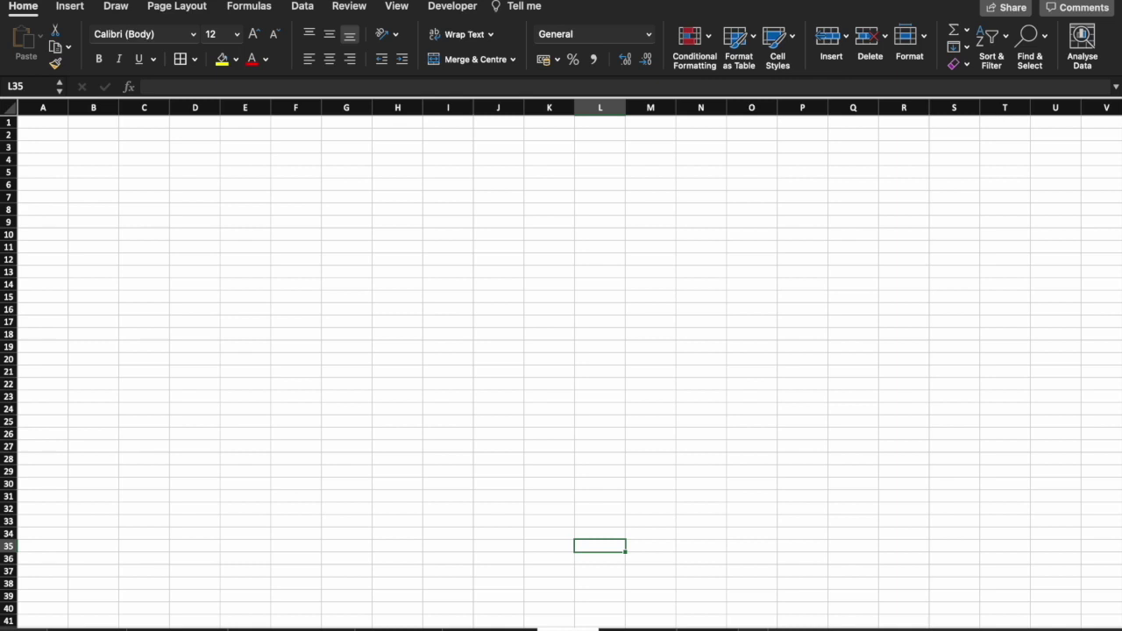
left_click(239, 175)
key("ctrl+v")
left_click(289, 172)
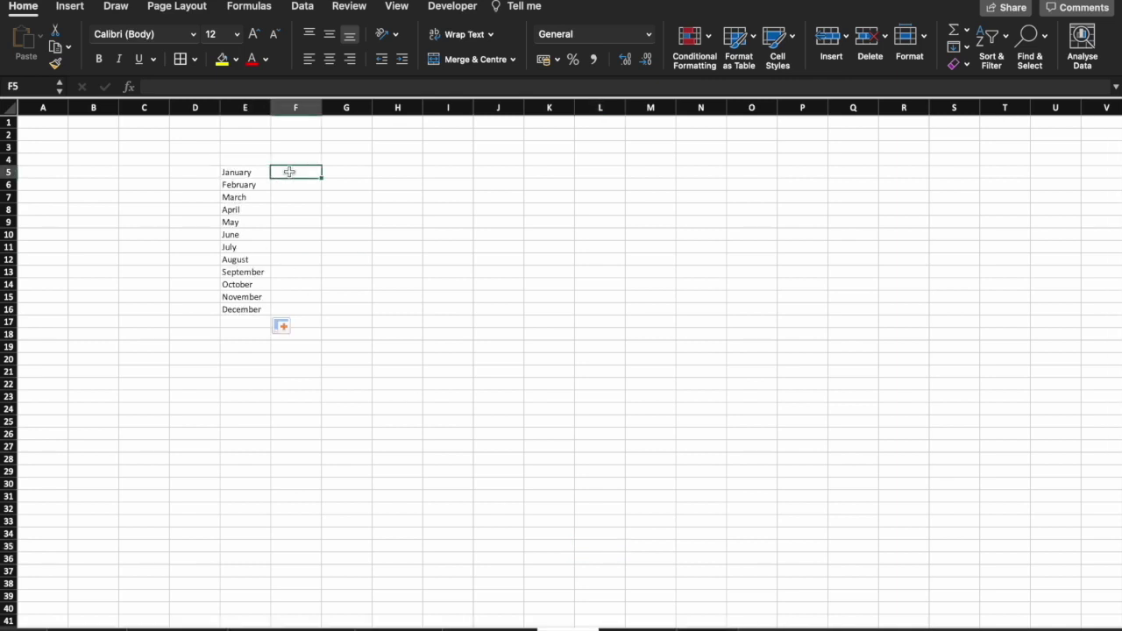
Enter =RANDBETWEEN(10,100) in F5 and fill it down to F16 beside the months.
type("=ran")
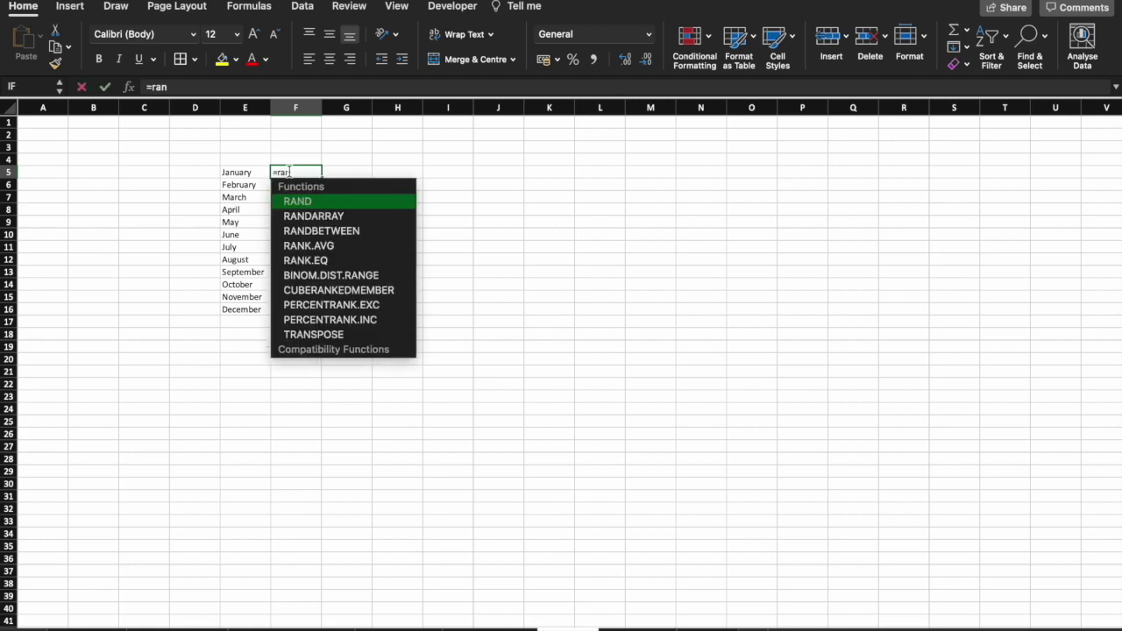
key("Tab")
type("10,100)")
key("ctrl+Return")
double_click(321, 178)
left_click(349, 286)
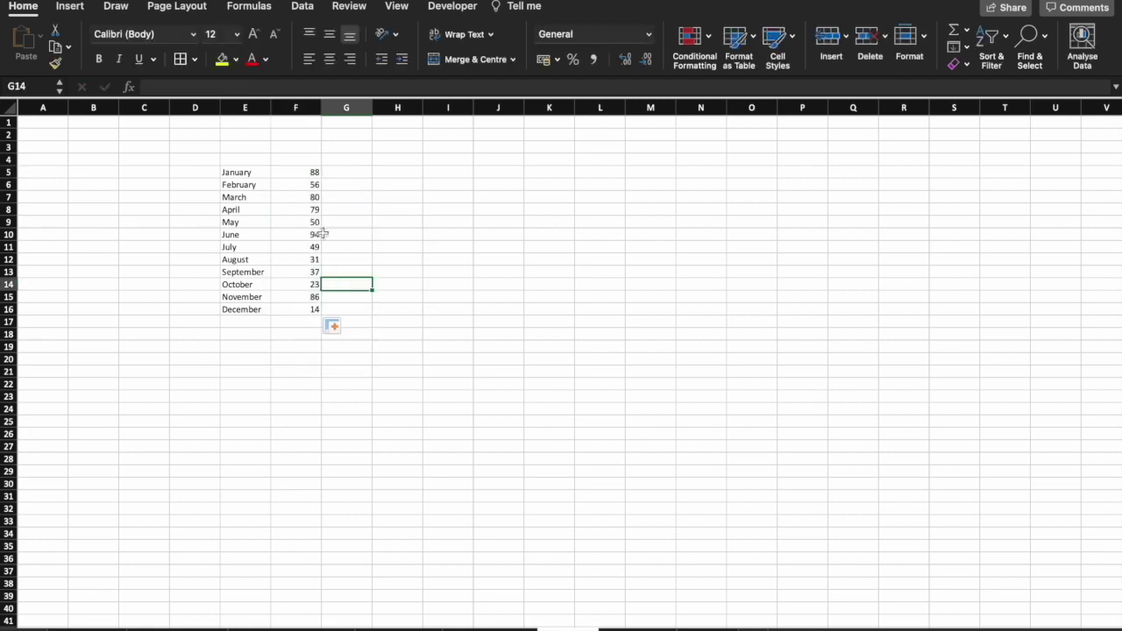
left_click(316, 225)
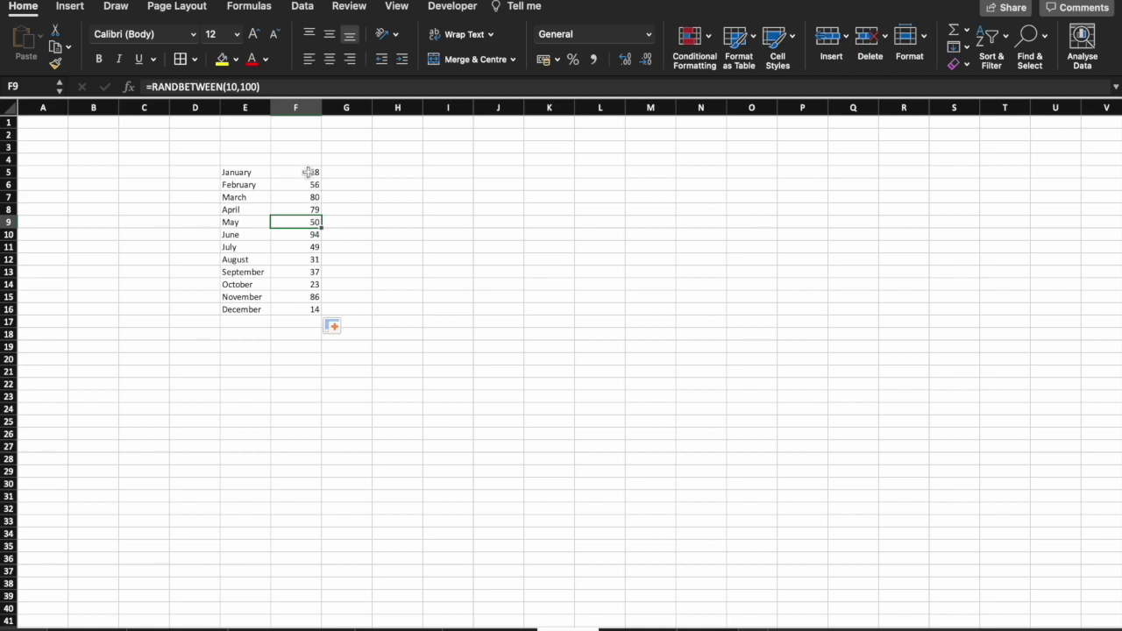
left_click(308, 173)
left_click_drag(308, 172, 298, 309)
left_click(55, 46)
left_click(355, 196)
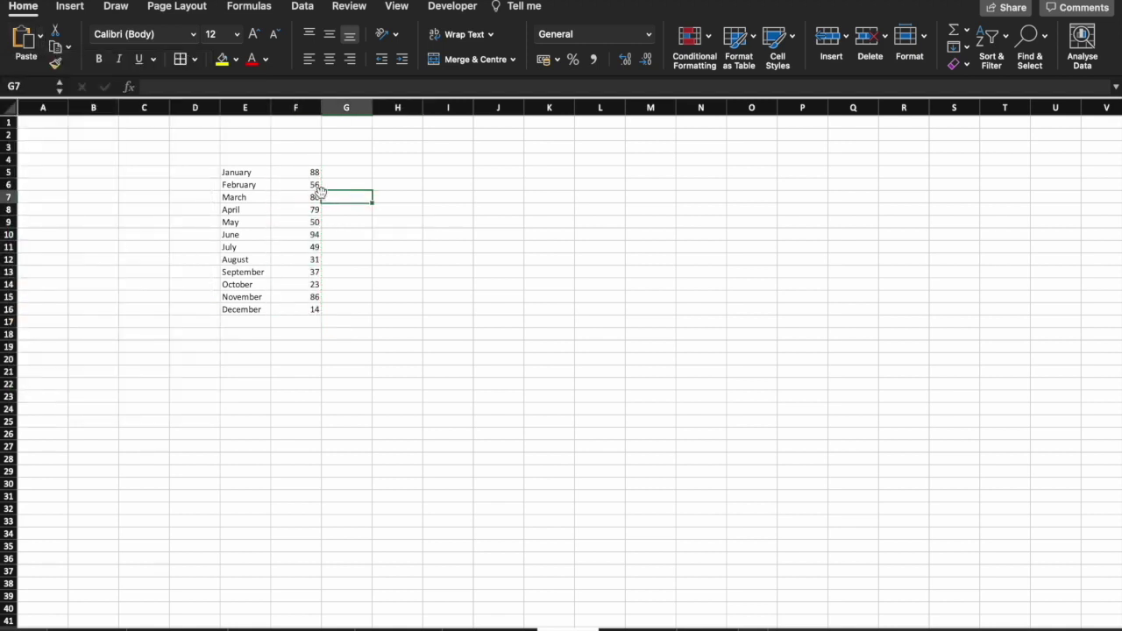
Chart E5:F16 as a clustered column chart from Recommended Charts.
left_click_drag(242, 172, 308, 312)
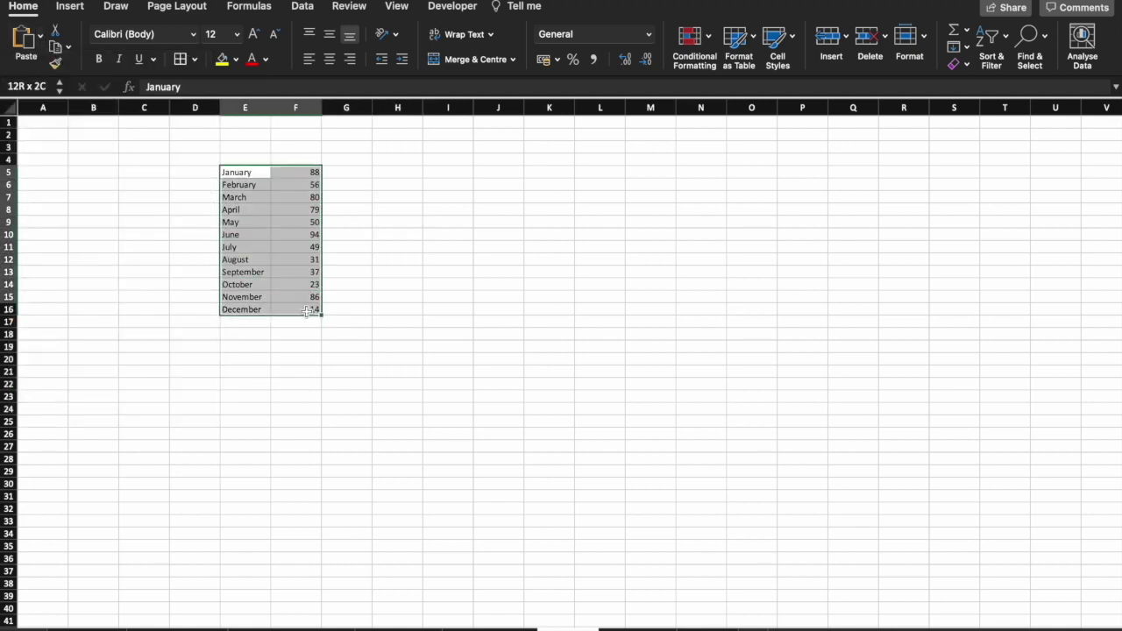
left_click(70, 5)
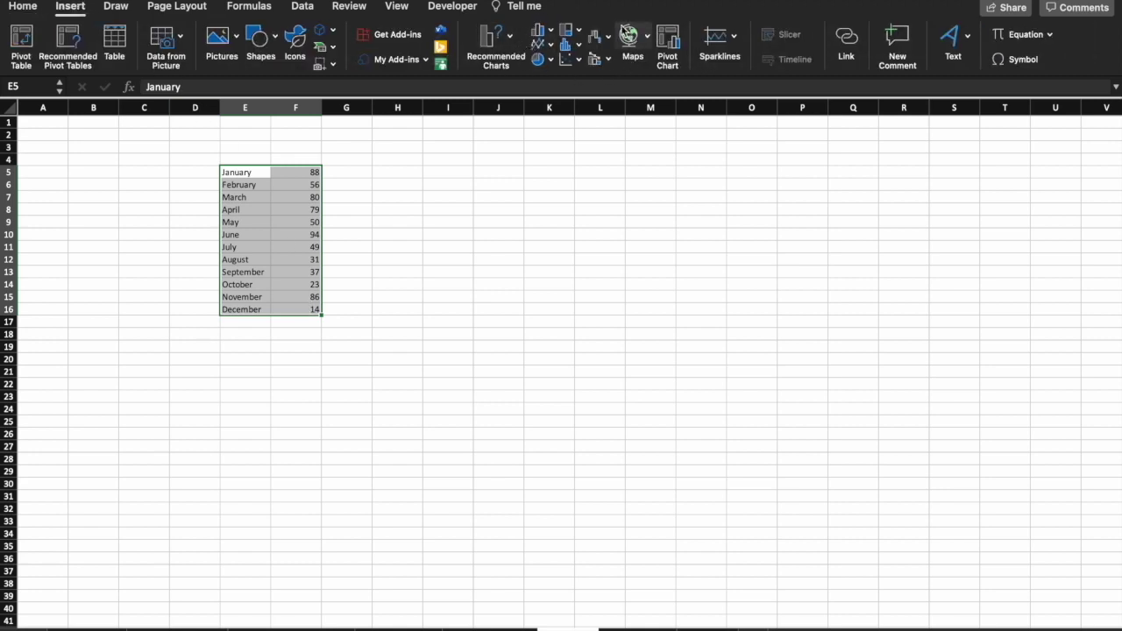
left_click(509, 35)
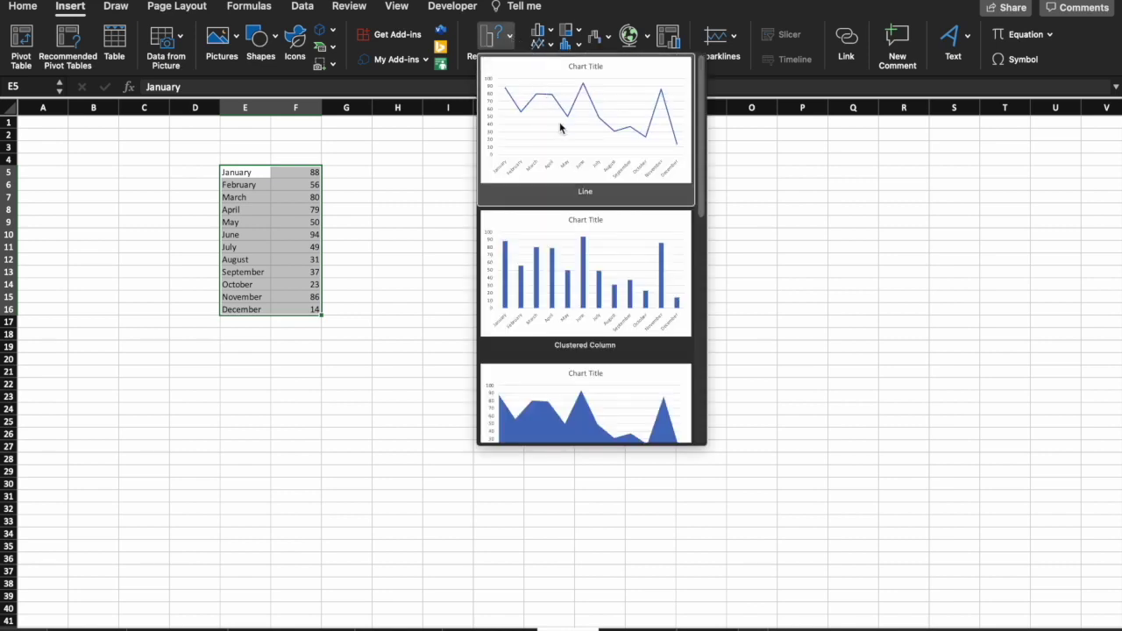
scroll(561, 129, "down", 5)
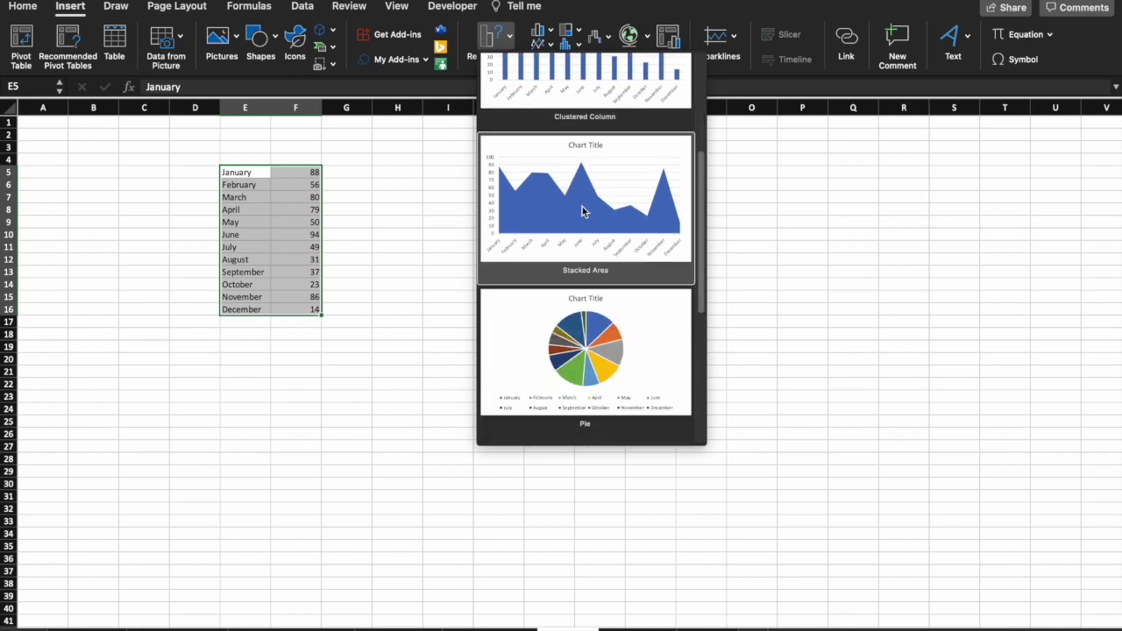
scroll(590, 393, "down", 8)
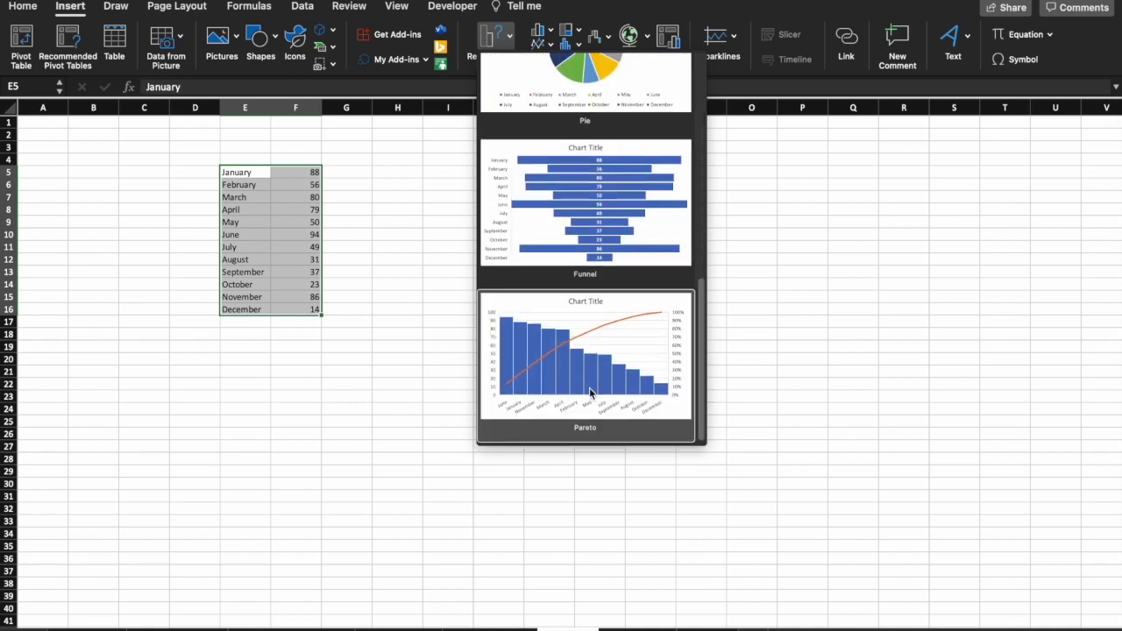
scroll(590, 393, "up", 12)
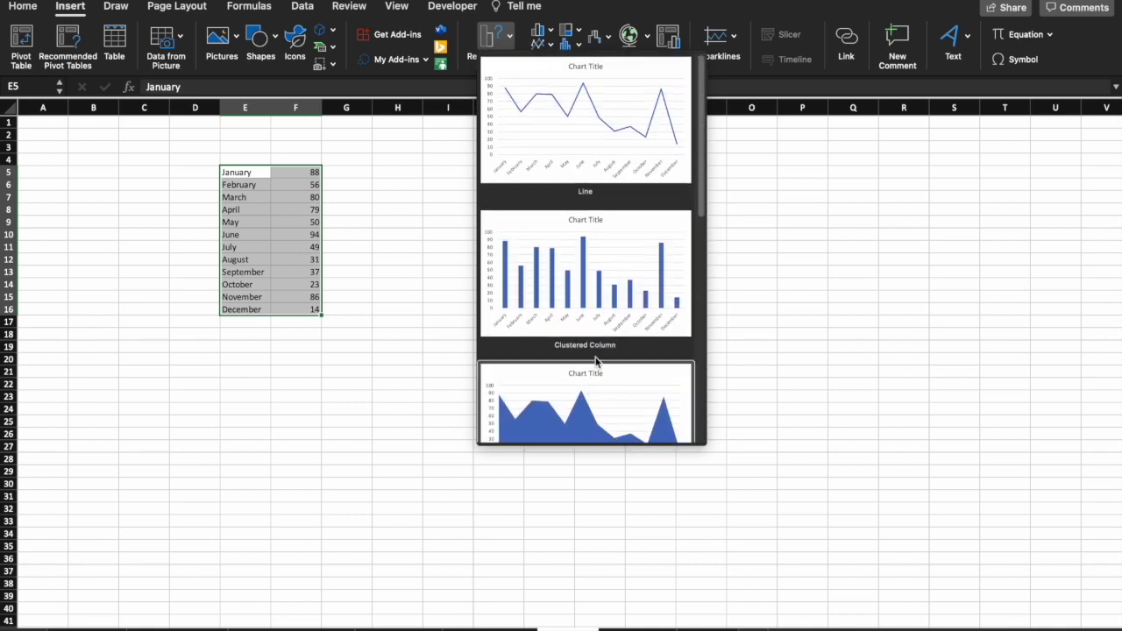
left_click(625, 298)
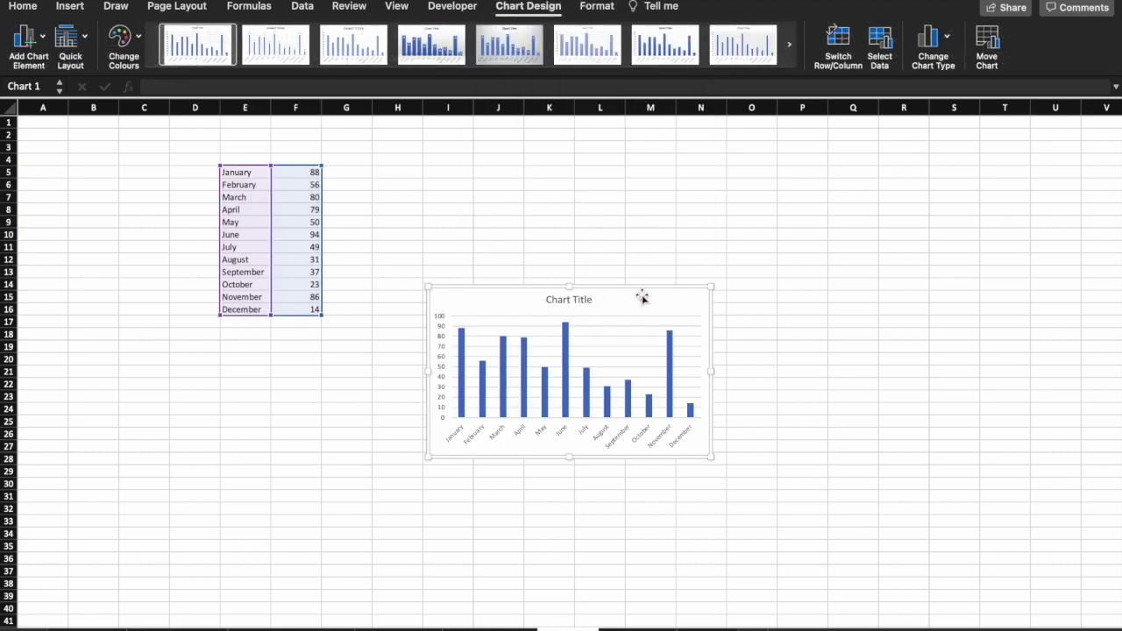
Colour all of the chart's column bars orange.
left_click(589, 298)
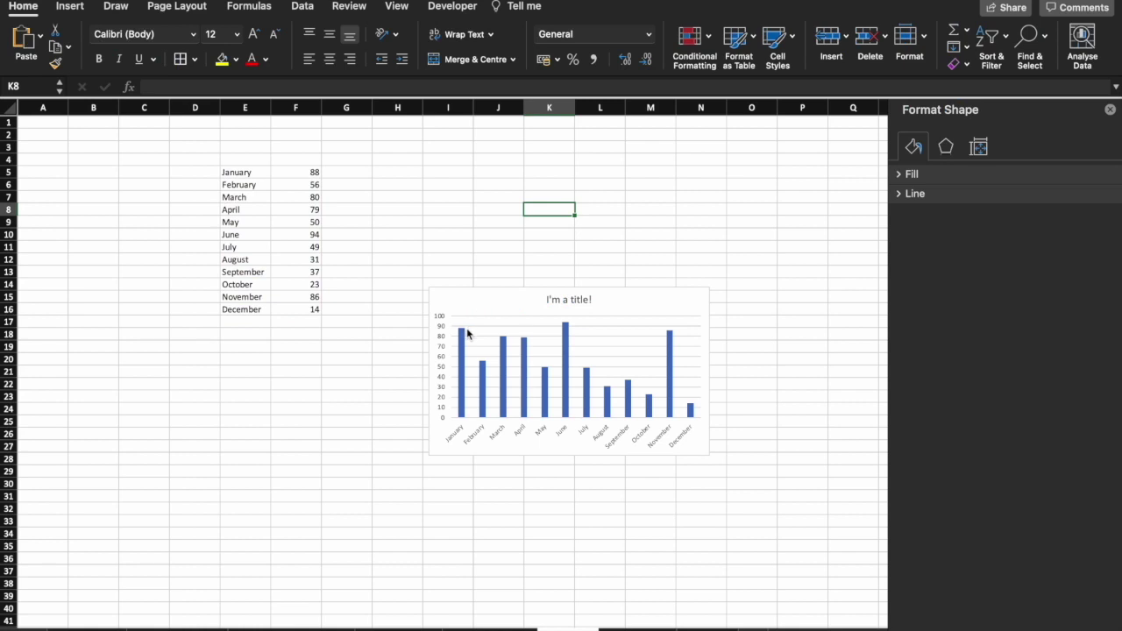
left_click(469, 325)
left_click(474, 320)
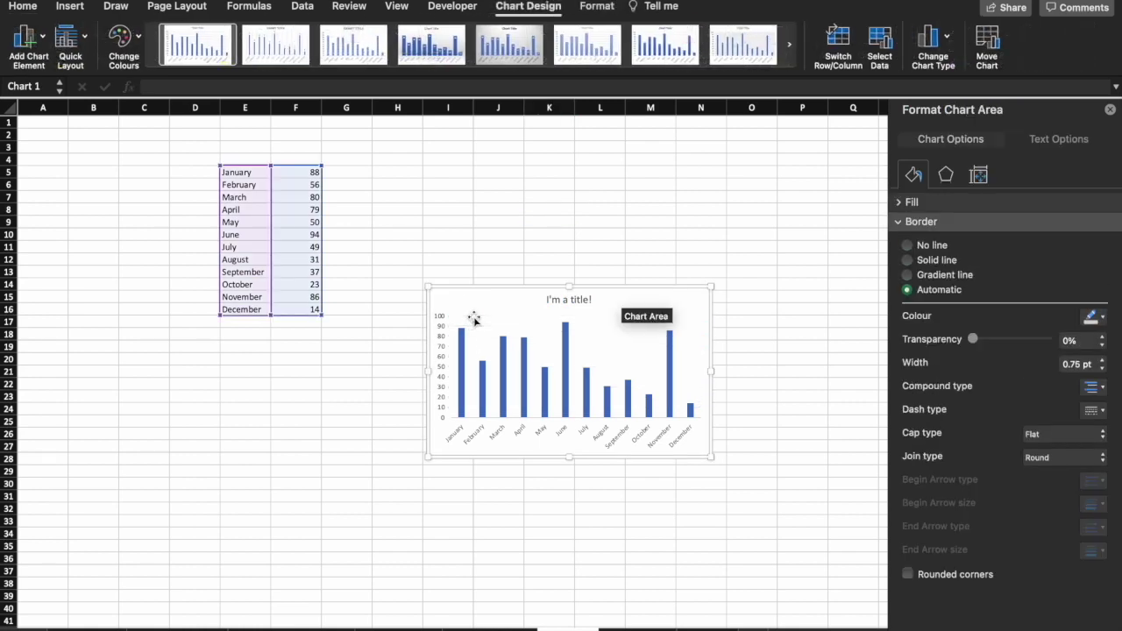
left_click(462, 342)
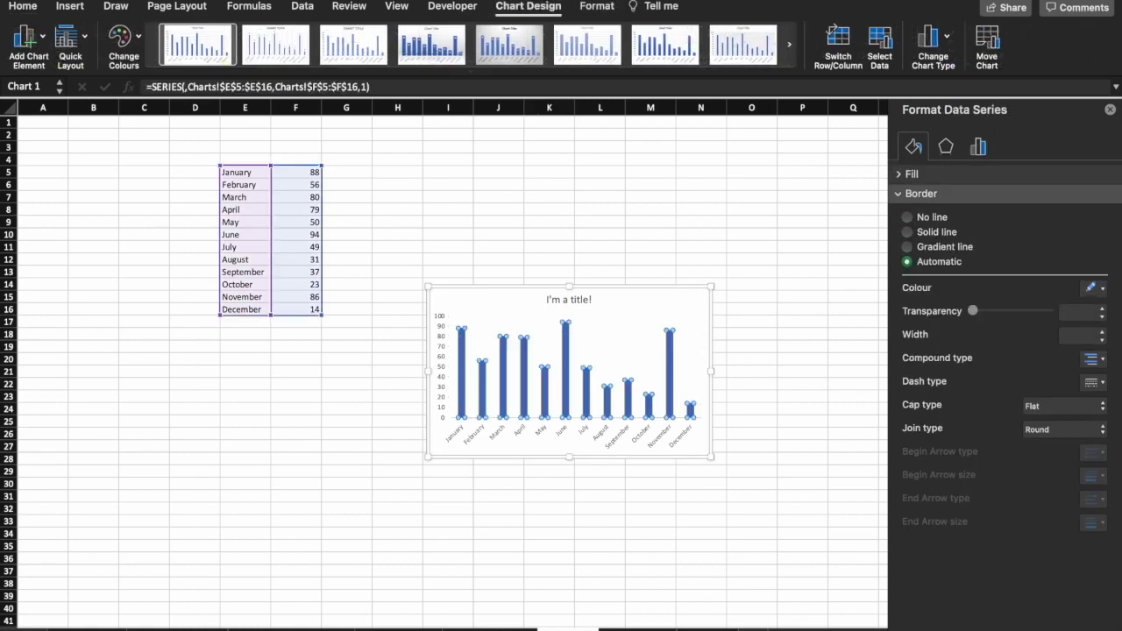
left_click(23, 6)
left_click(222, 58)
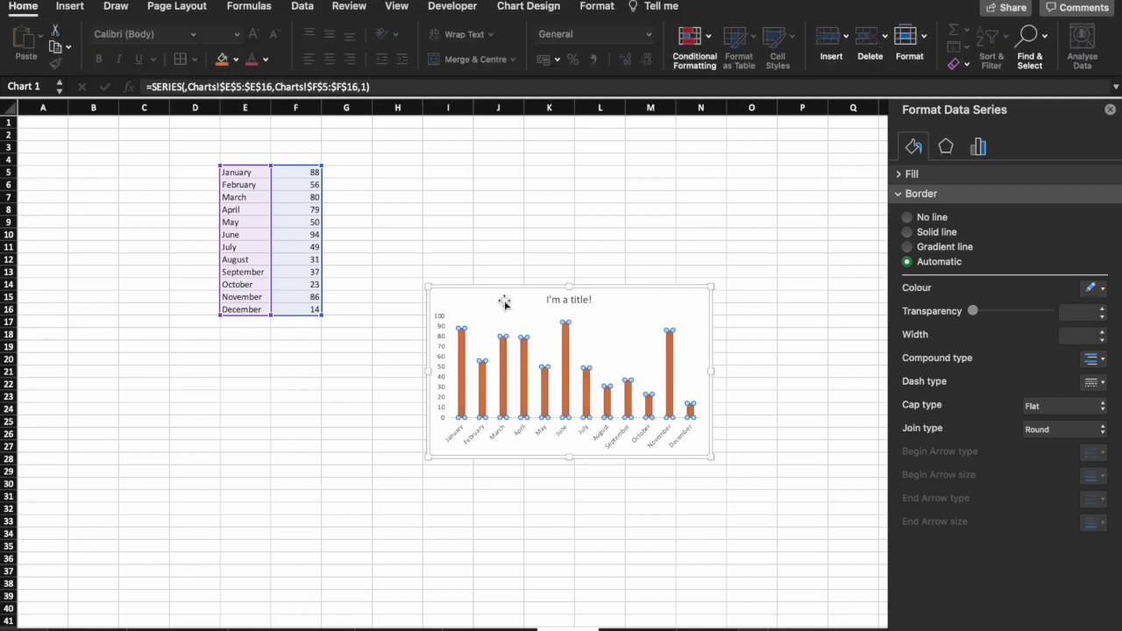
Make only June's bar green with Fill Colour, then deselect the chart.
left_click(566, 375)
left_click(236, 59)
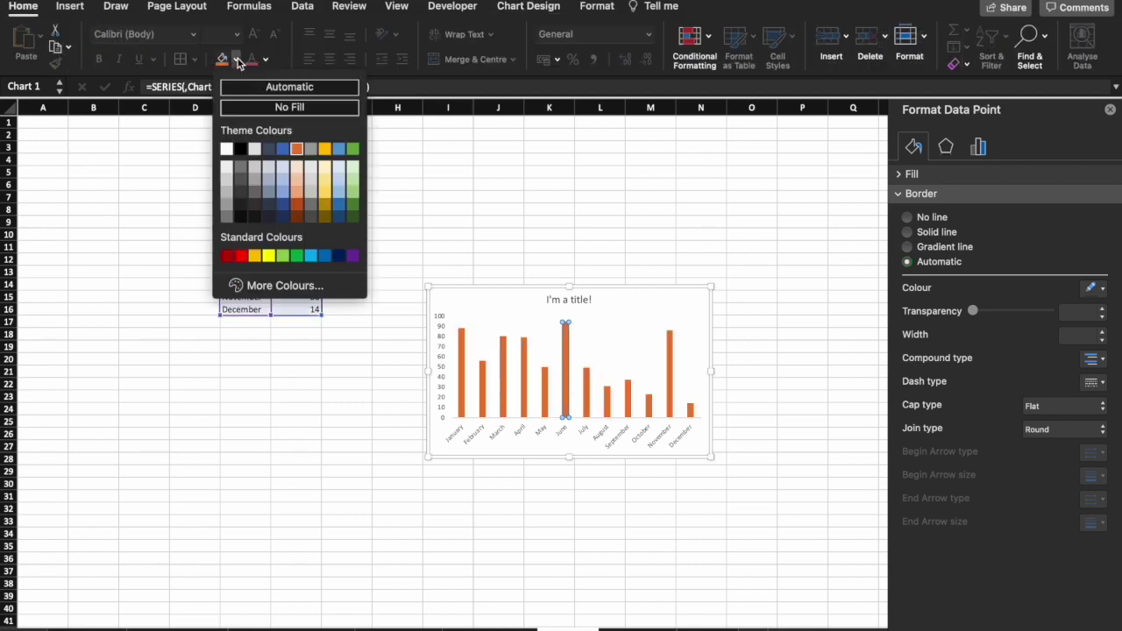
left_click(353, 205)
left_click(544, 252)
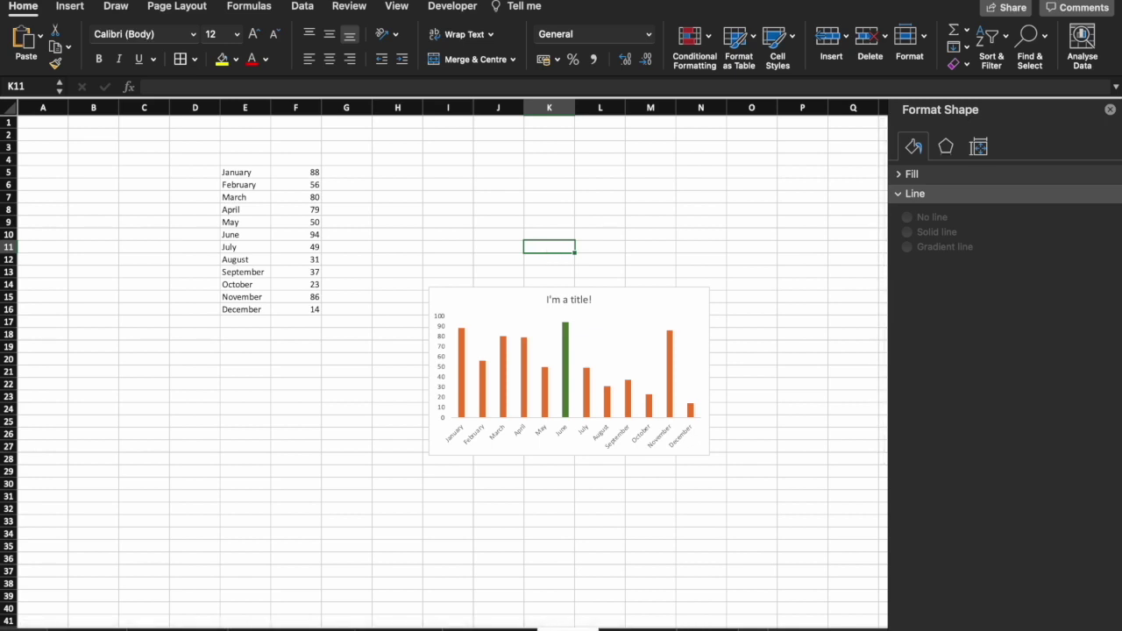
Create a PivotTable from Table2 at cell B3 on the 'Pivot tables' sheet.
left_click(254, 209)
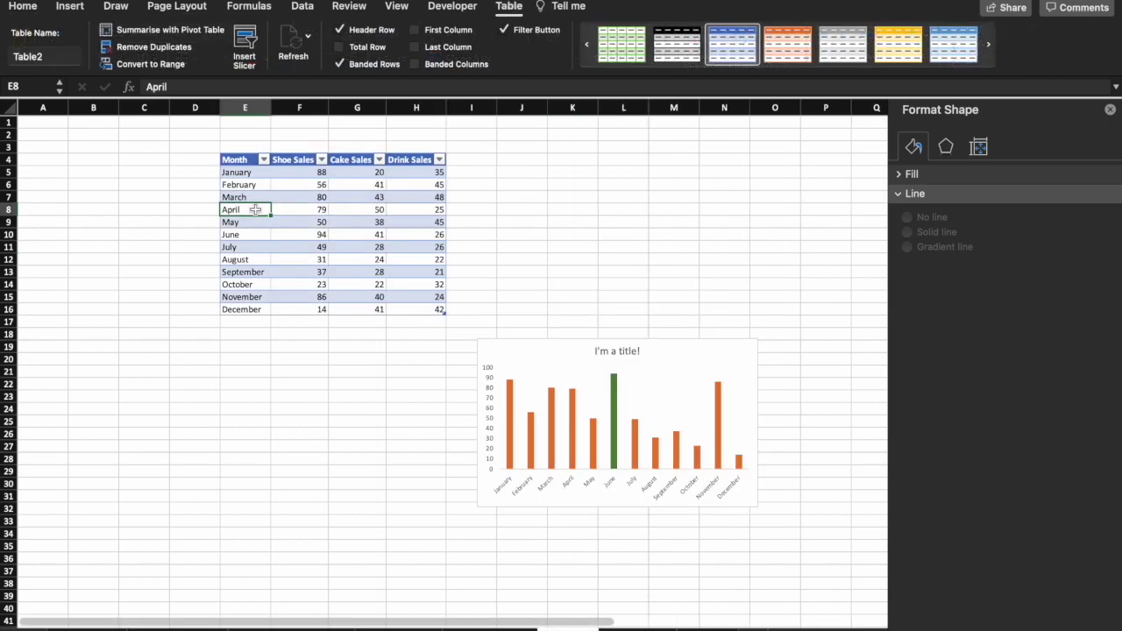
left_click(302, 309)
left_click(259, 234)
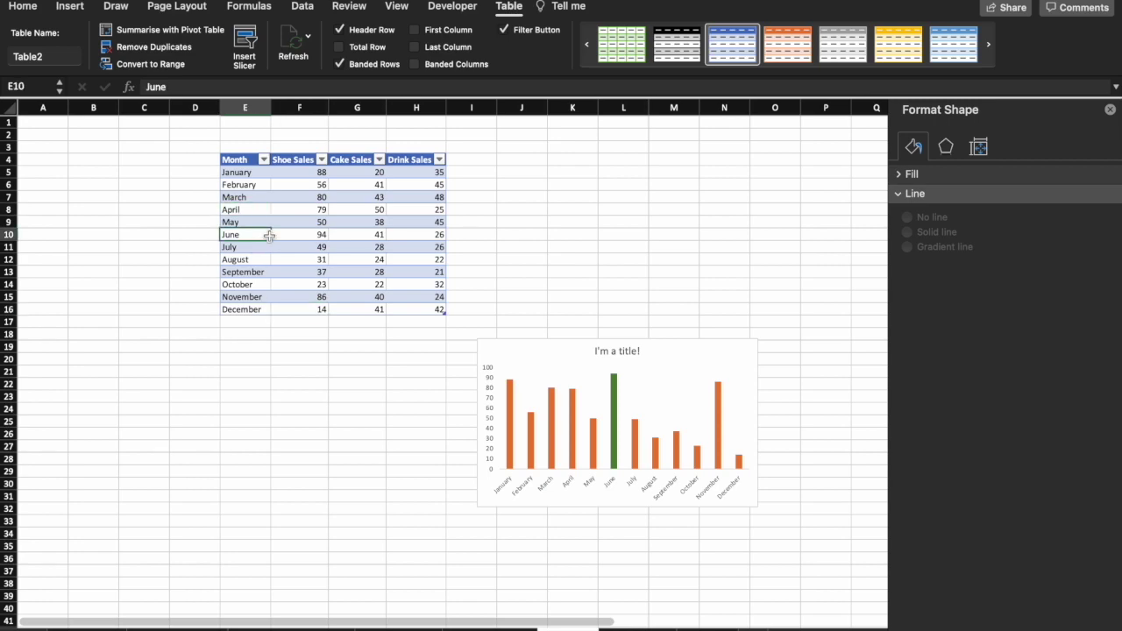
key("super+a")
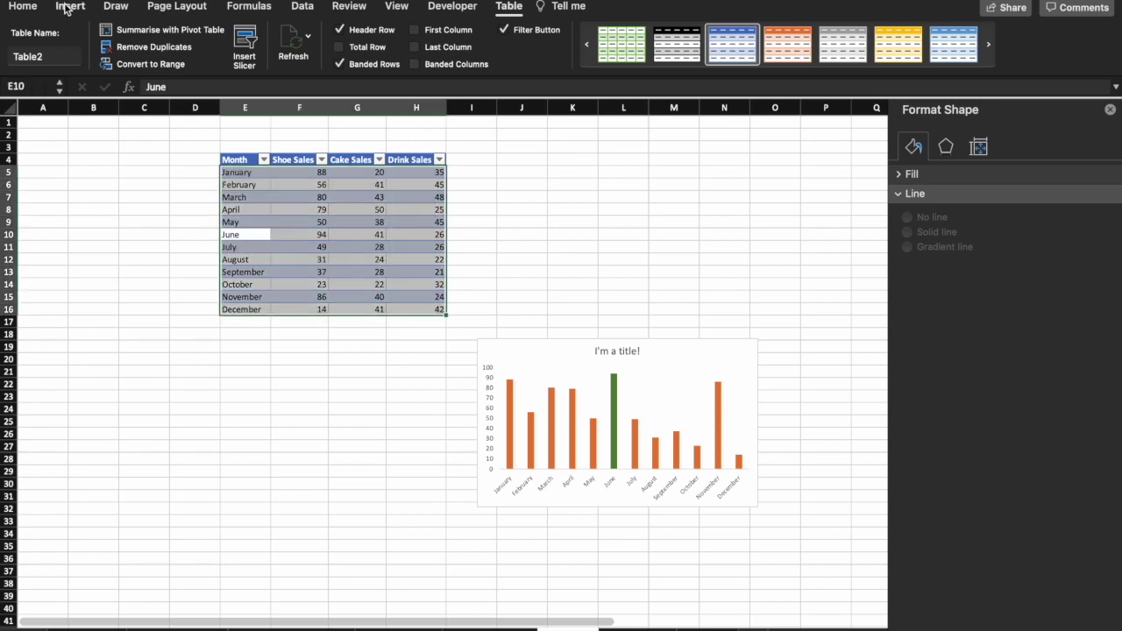
left_click(67, 7)
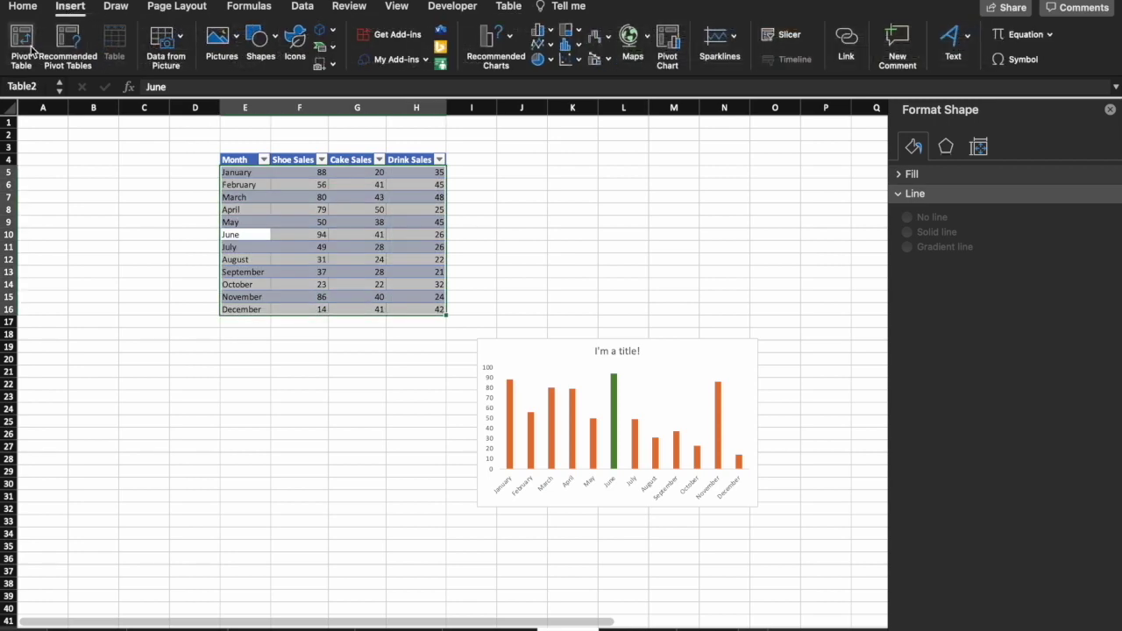
left_click(26, 44)
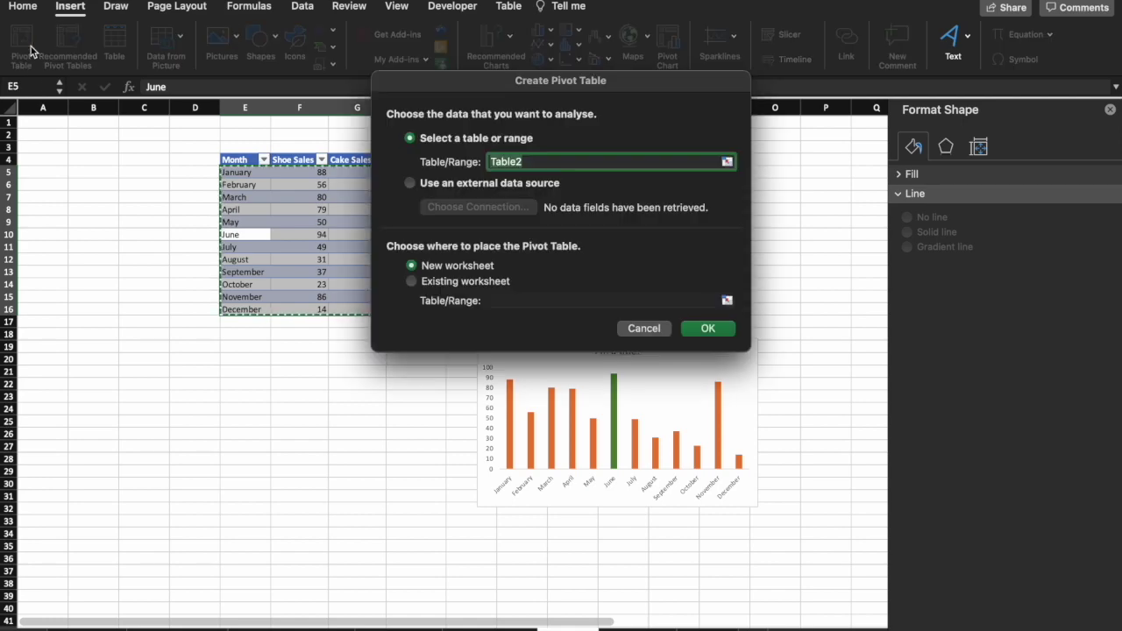
left_click(647, 330)
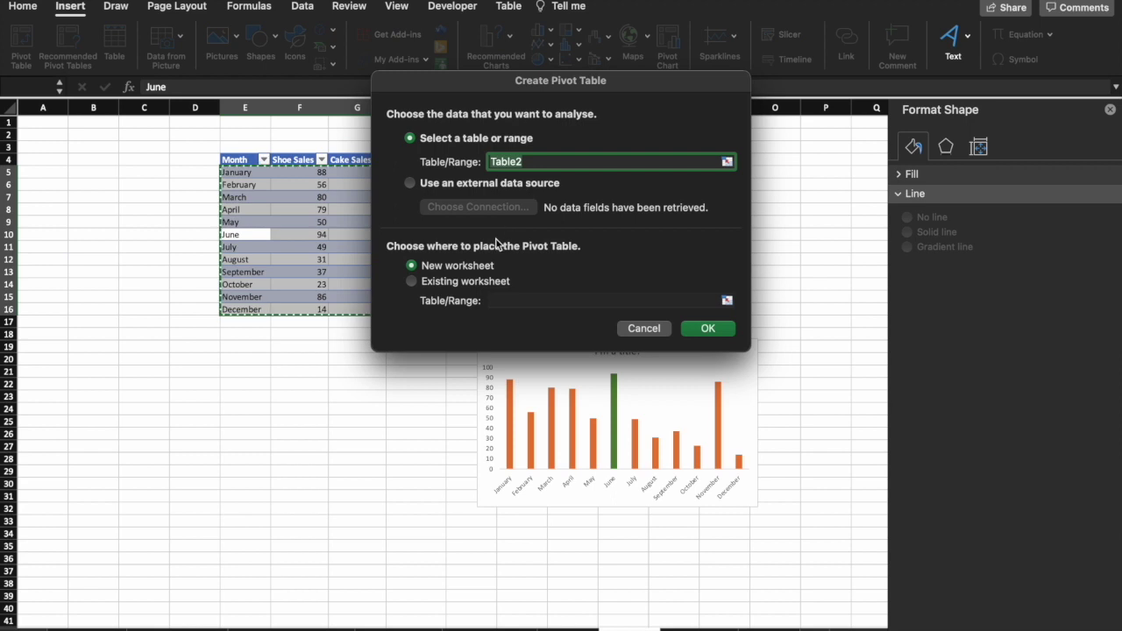
left_click(471, 290)
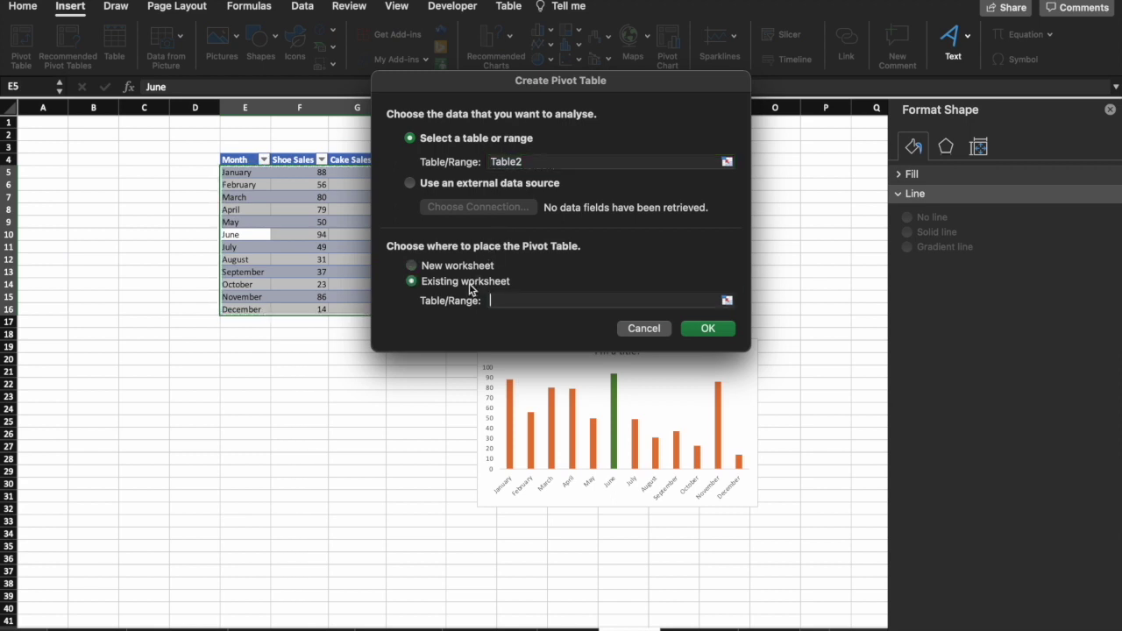
left_click(715, 627)
left_click(79, 154)
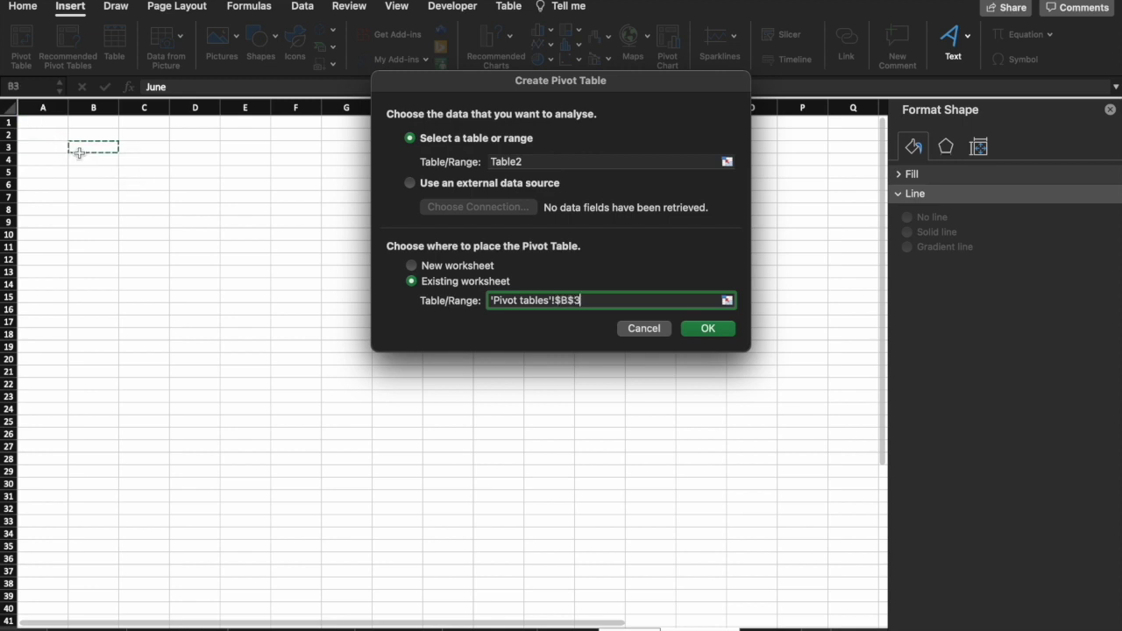
left_click(707, 328)
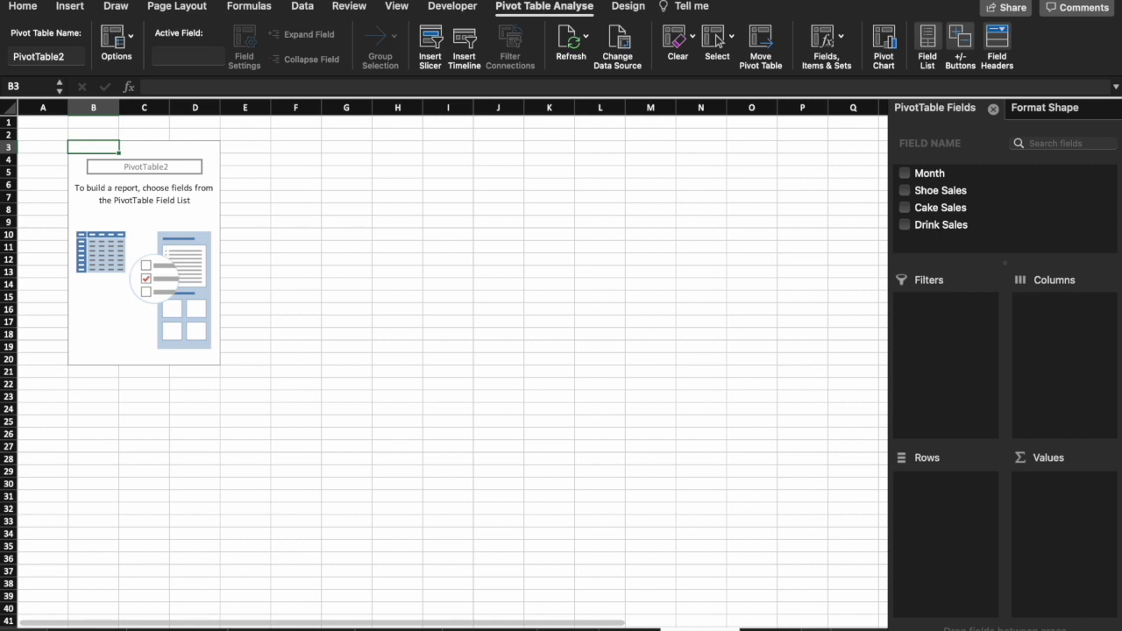
Put Month in Rows and Drink Sales in Values, and filter Cake Sales to 22.
left_click(931, 173)
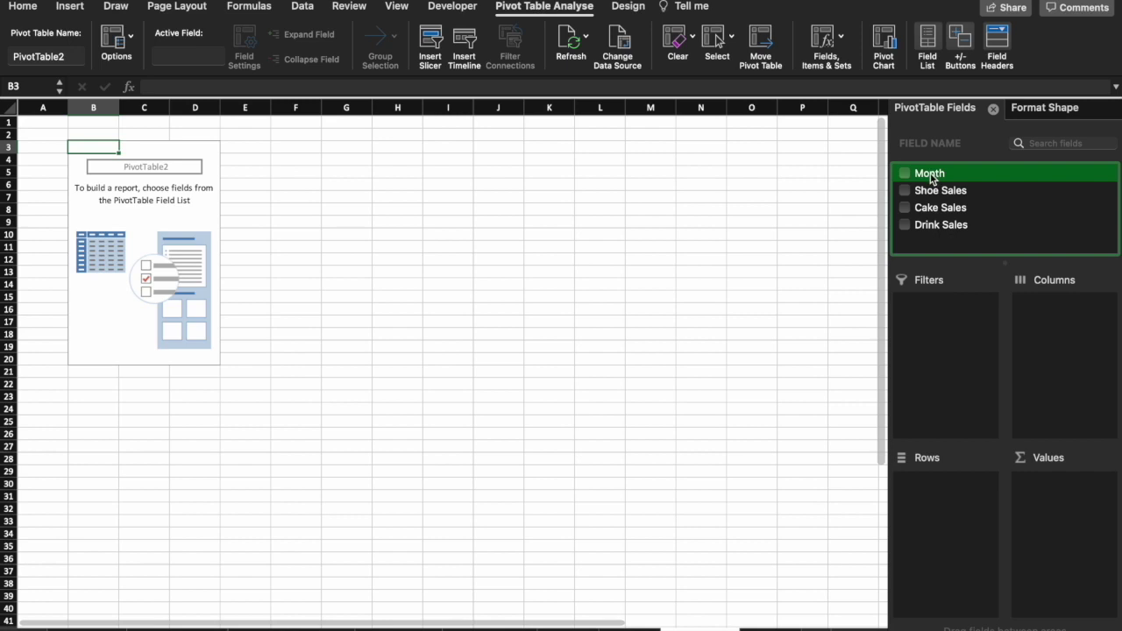
left_click_drag(931, 178, 942, 509)
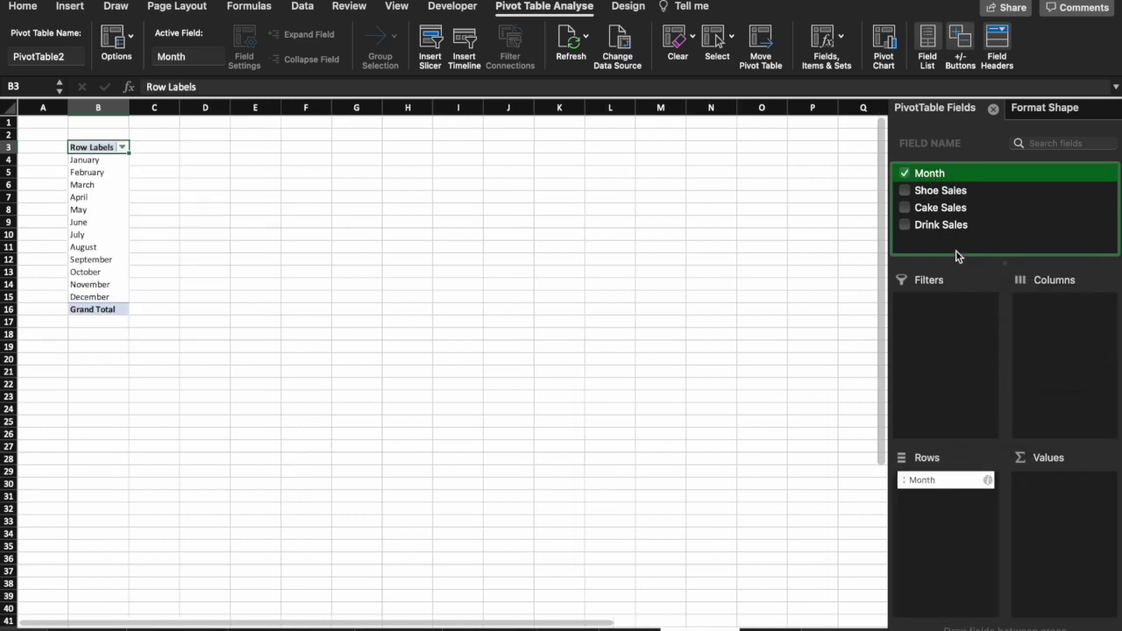
left_click_drag(931, 226, 1064, 506)
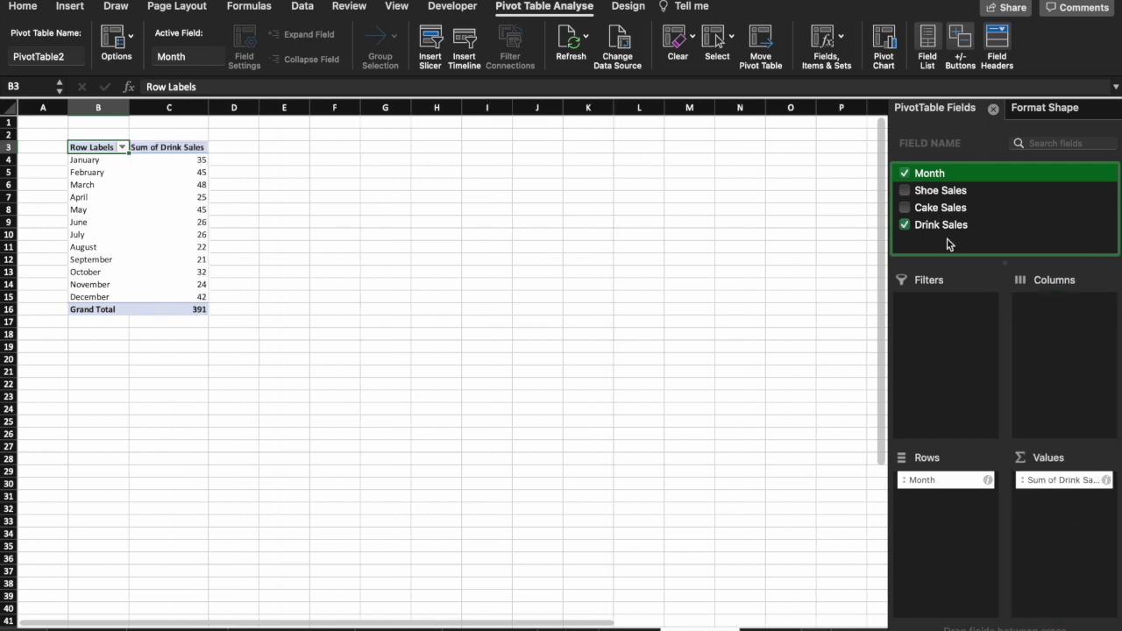
left_click_drag(948, 211, 972, 333)
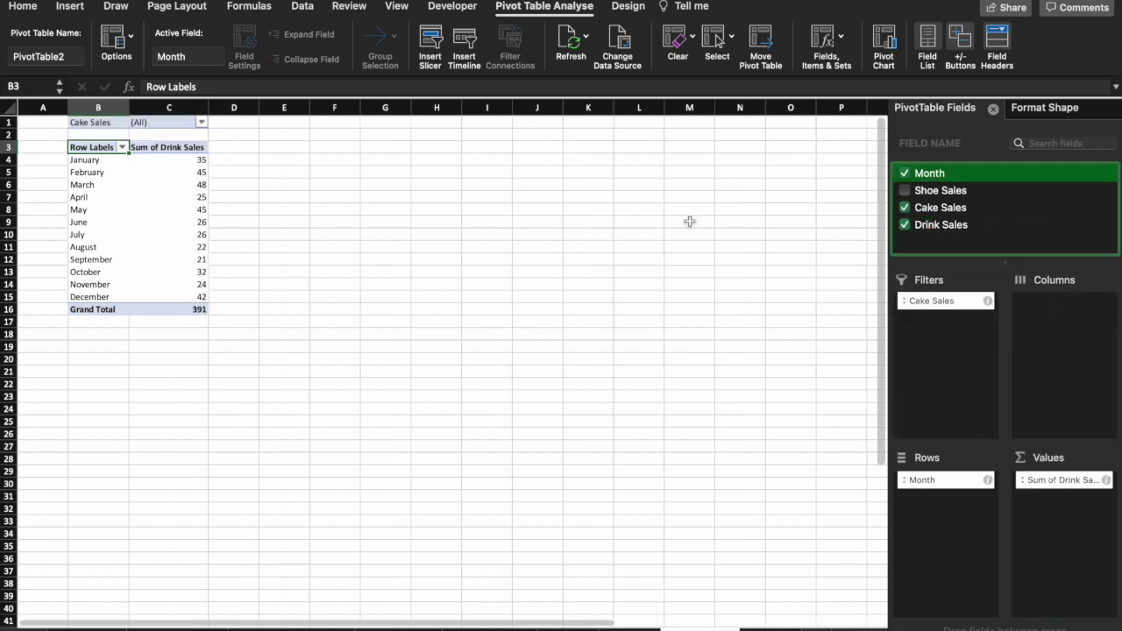
left_click(201, 123)
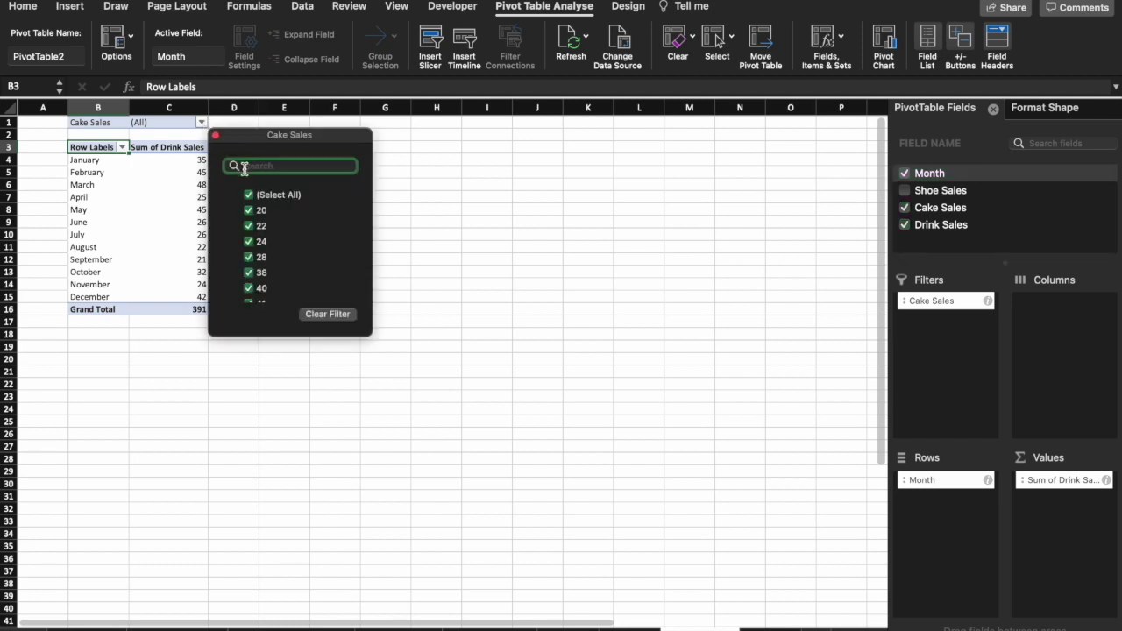
left_click(249, 195)
left_click(249, 226)
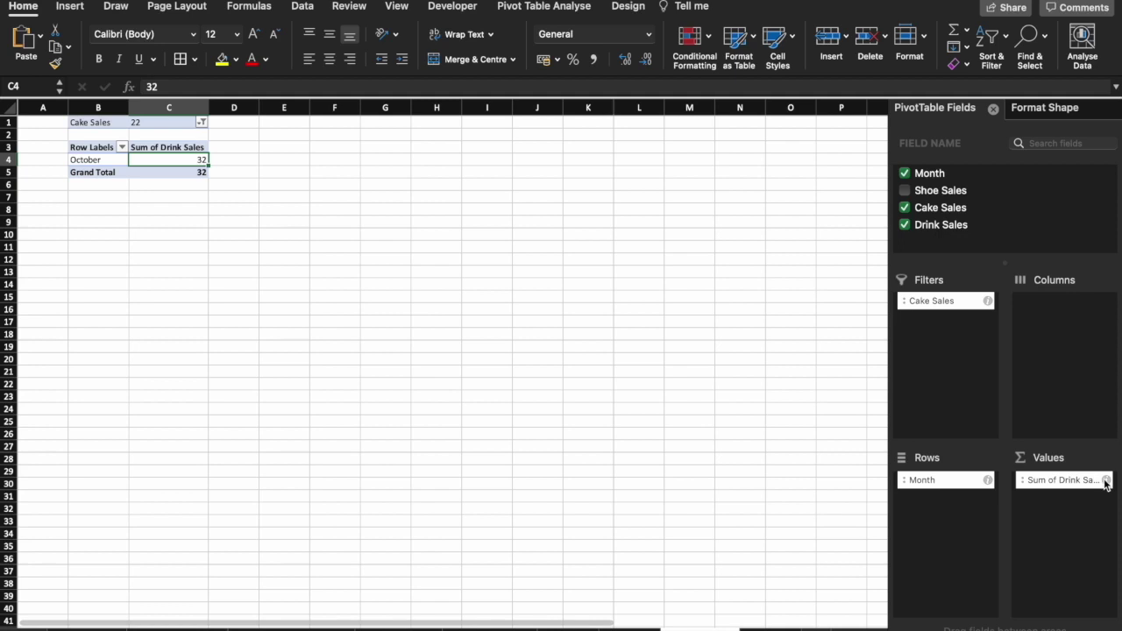
Set the Drink Sales value field to summarise by Average.
left_click(1105, 482)
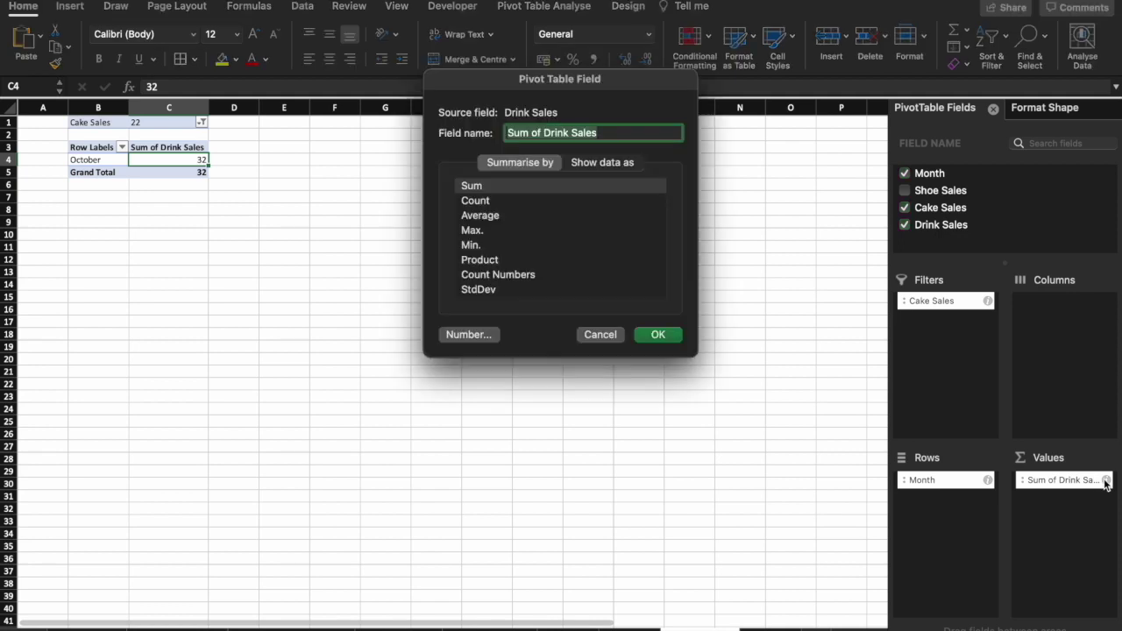
left_click(489, 217)
double_click(489, 216)
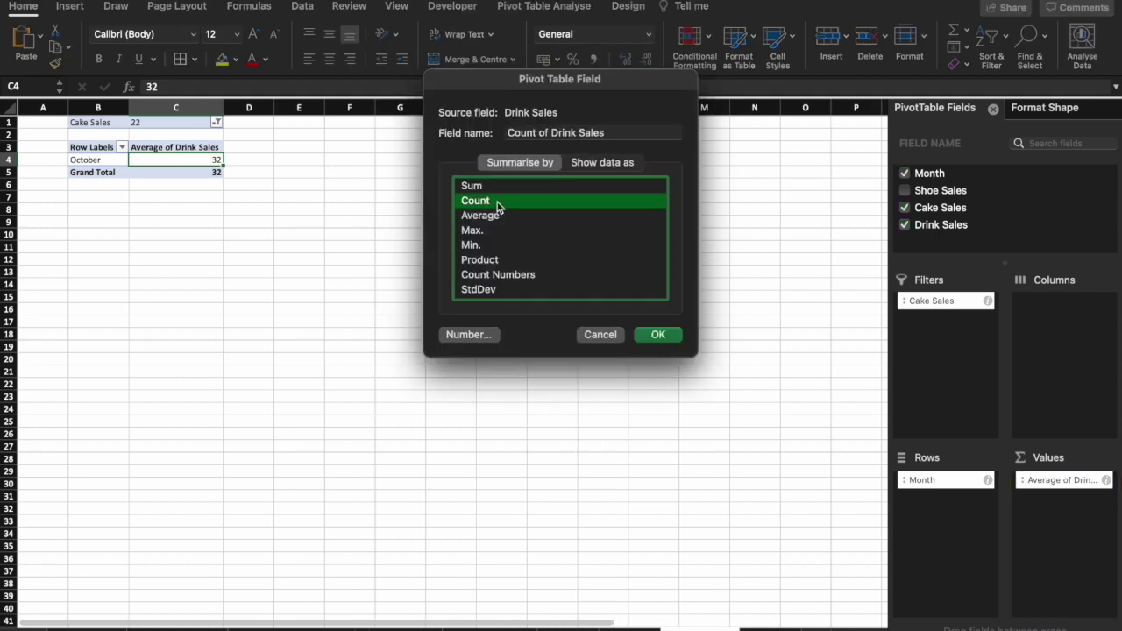
double_click(496, 203)
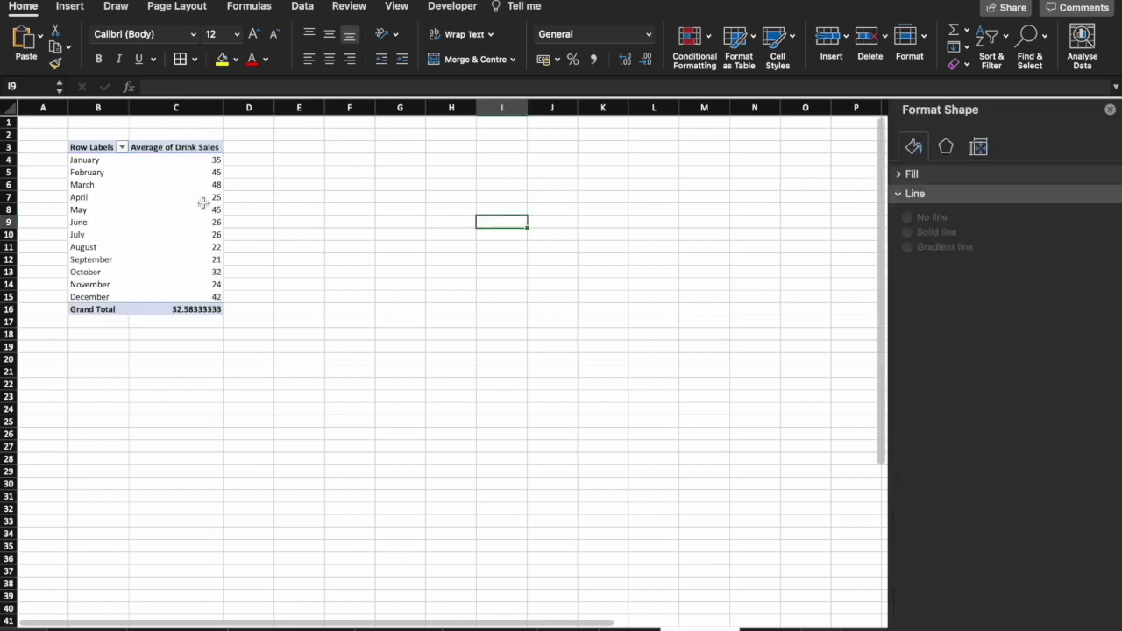
left_click(200, 199)
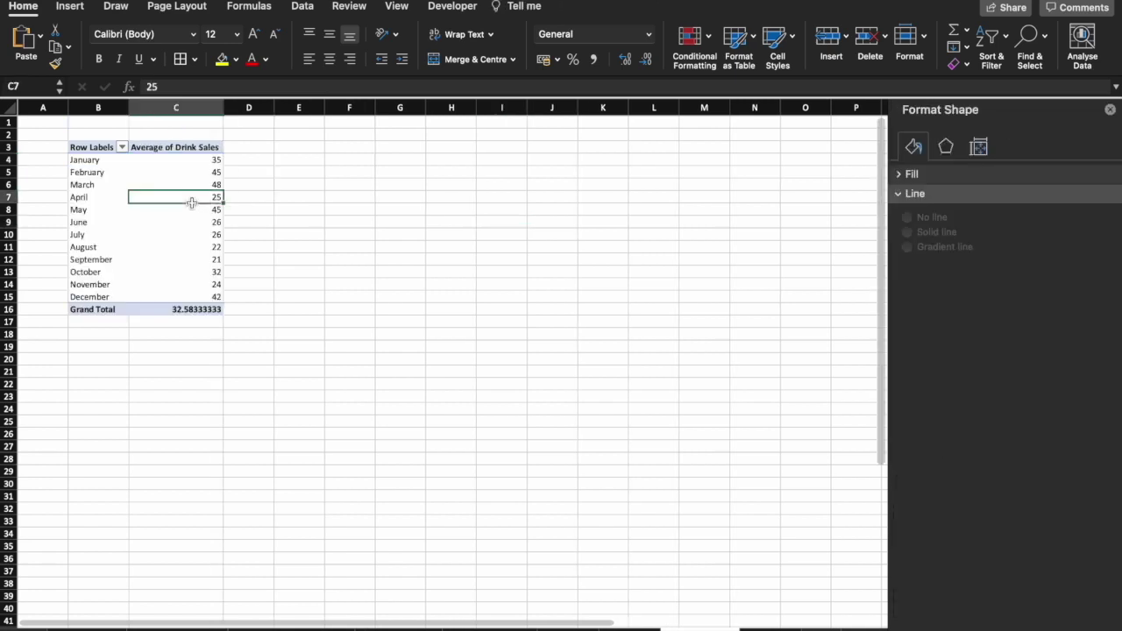
Add a Month slicer, move it beside the pivot table, and filter to June.
left_click(72, 6)
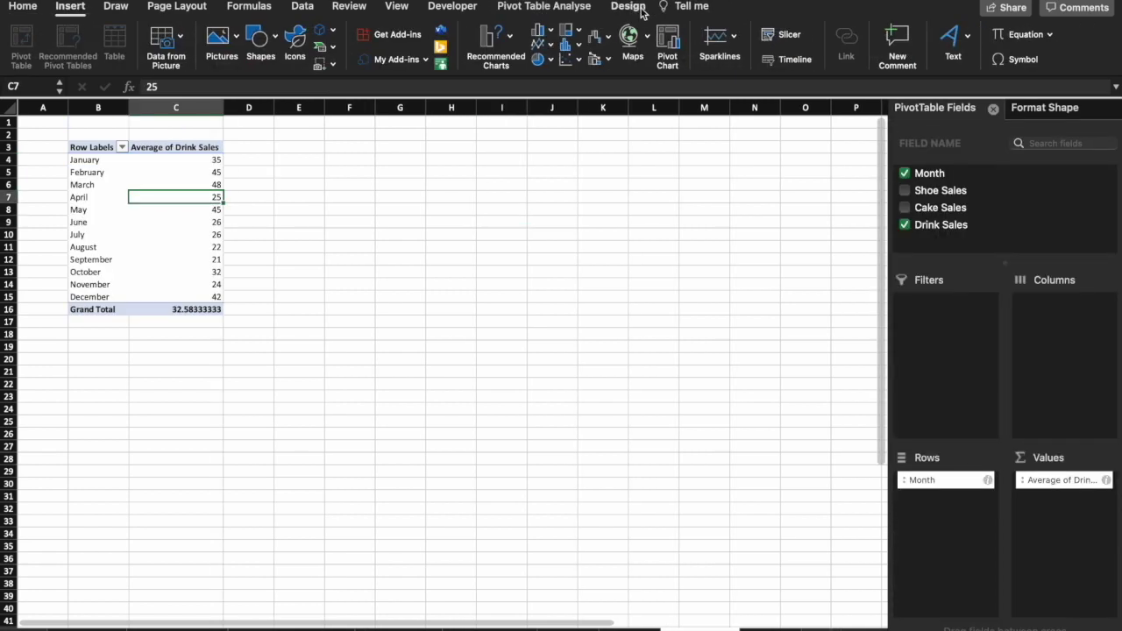
left_click(775, 35)
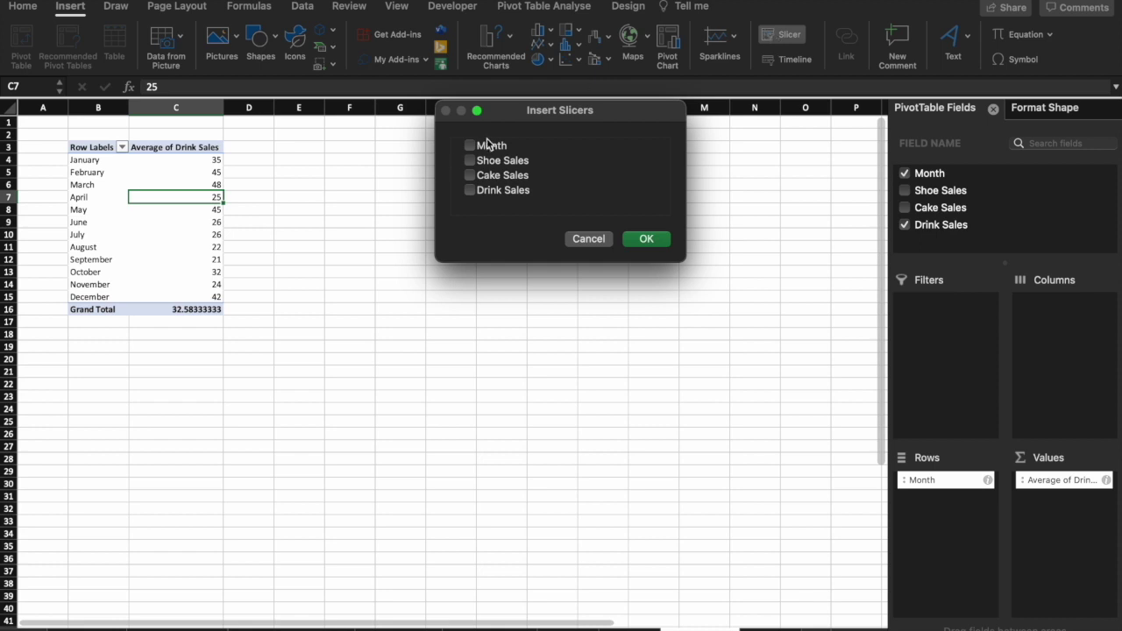
left_click(470, 146)
left_click(646, 239)
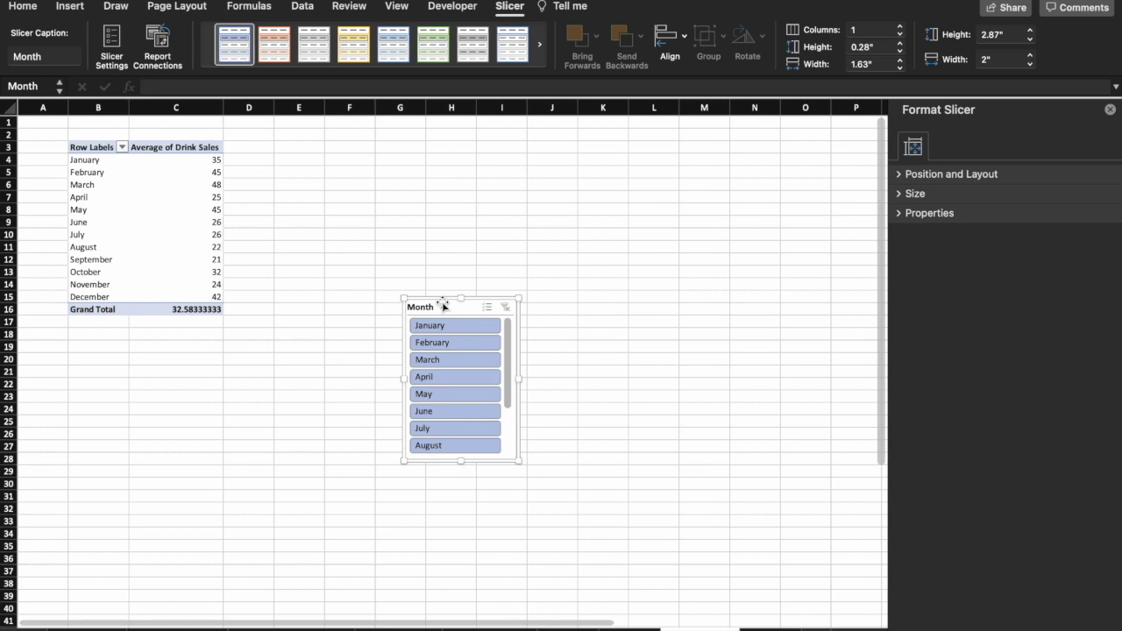
left_click_drag(444, 305, 348, 146)
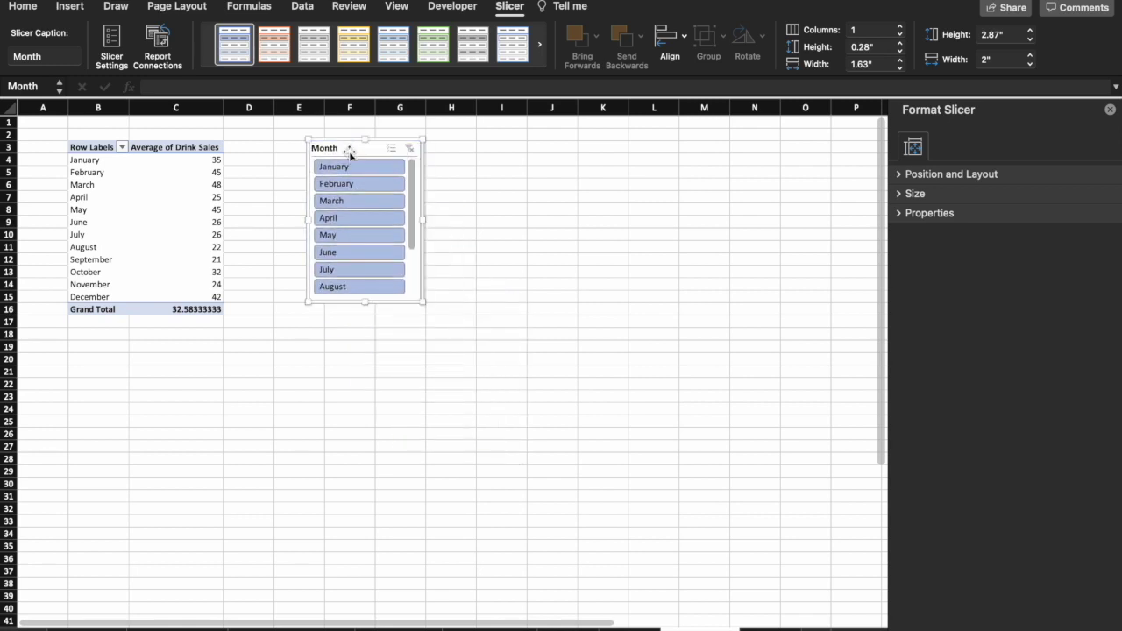
left_click(358, 254)
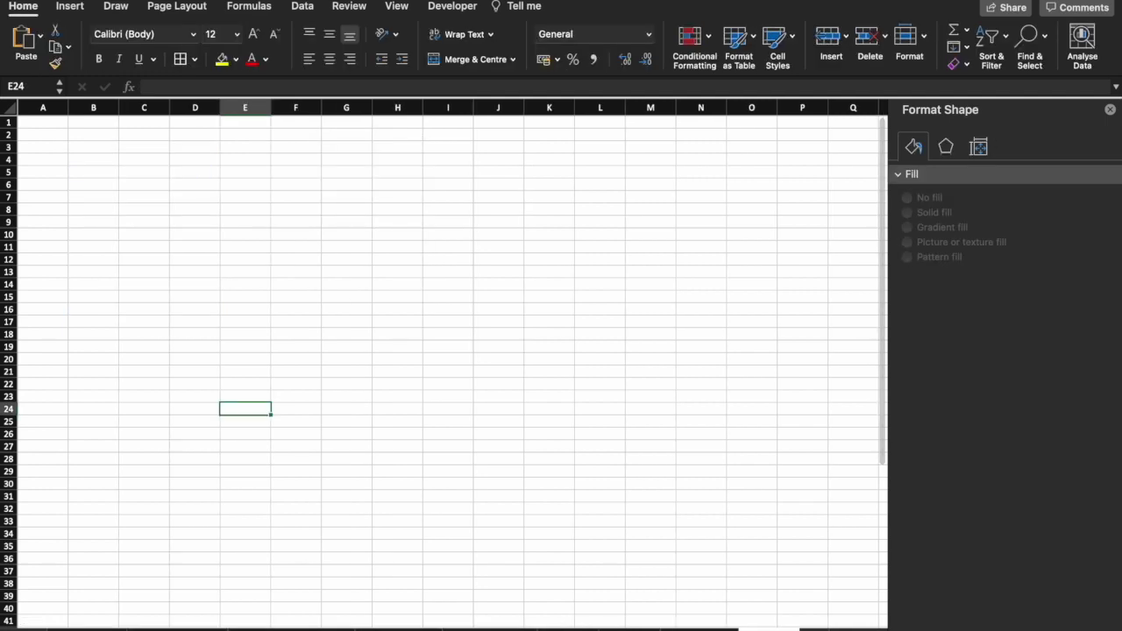